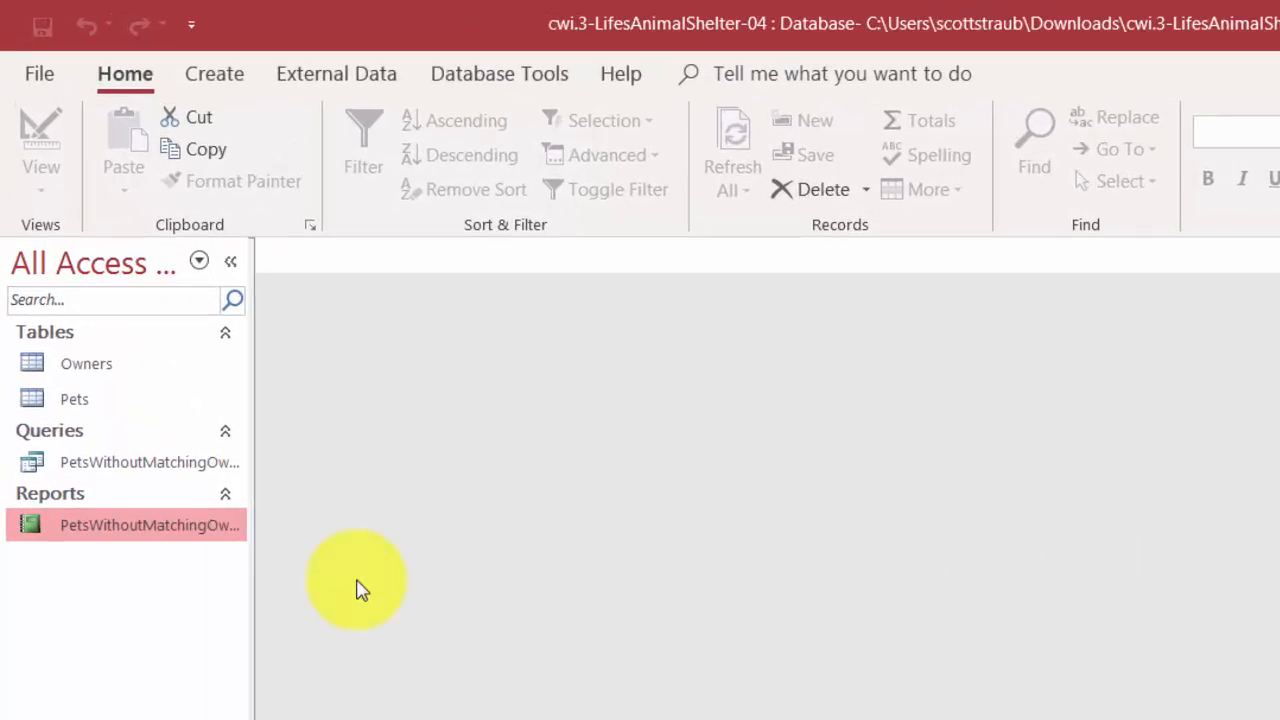
- Open the PetsWithoutMatchingOwner report in Layout View and set its page orientation to landscape
{"action": "right_click", "coordinate": [133, 535]}
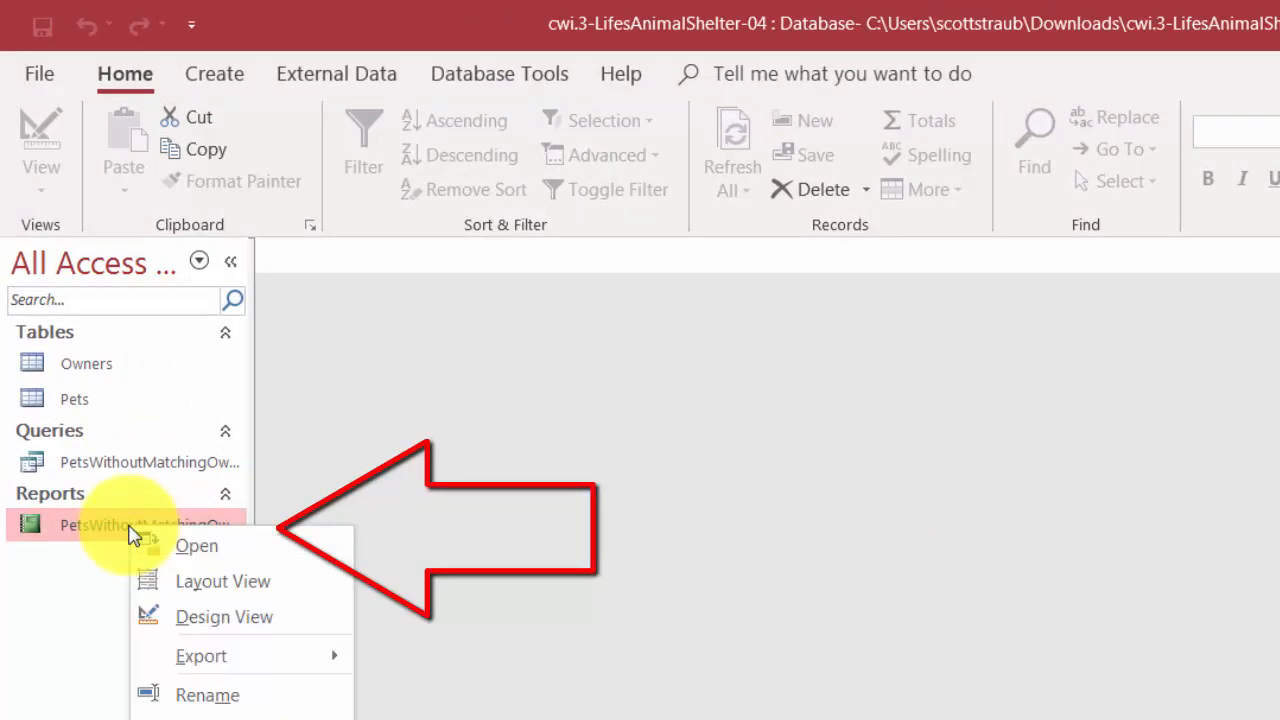
{"action": "left_click", "coordinate": [204, 590]}
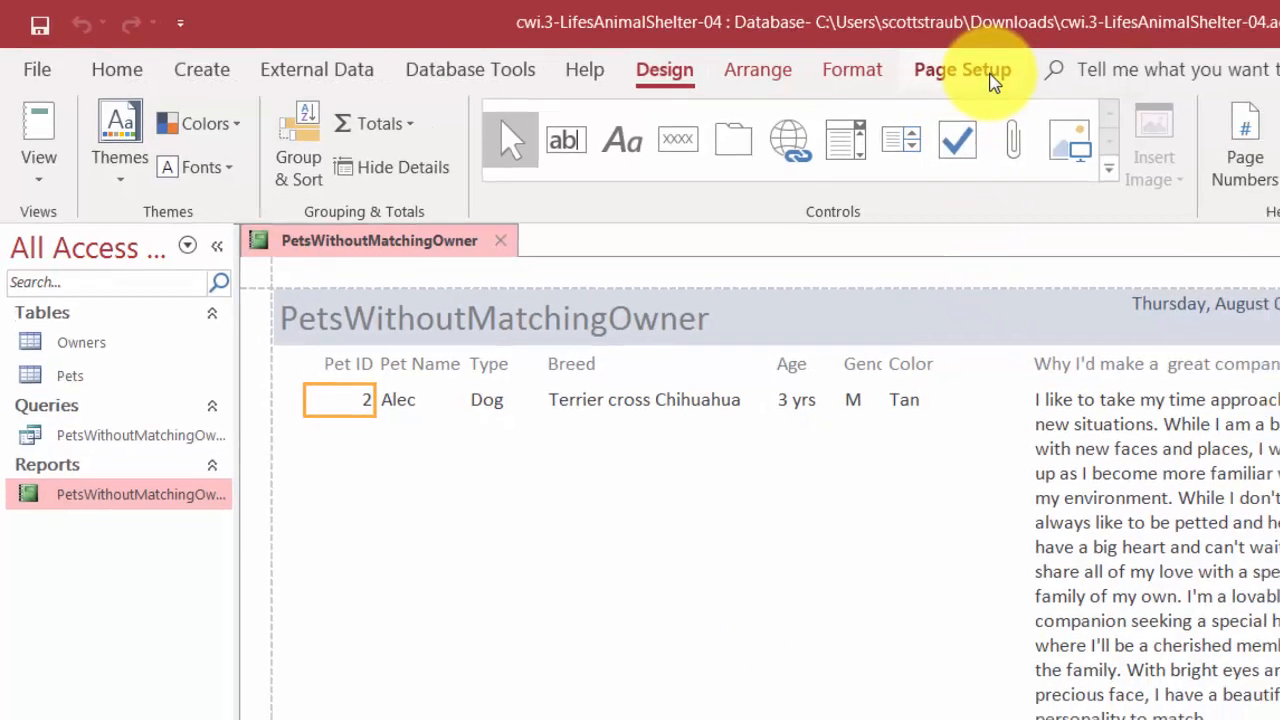
{"action": "left_click", "coordinate": [1045, 75]}
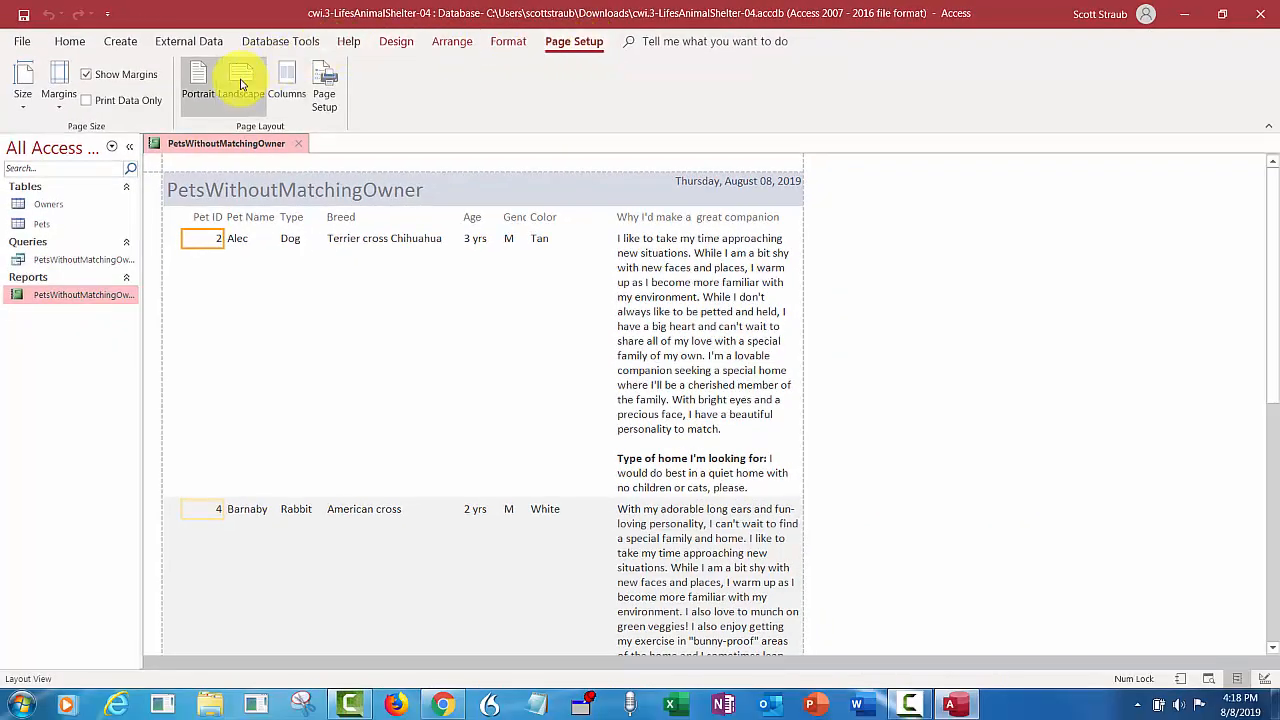
{"action": "left_click", "coordinate": [241, 84]}
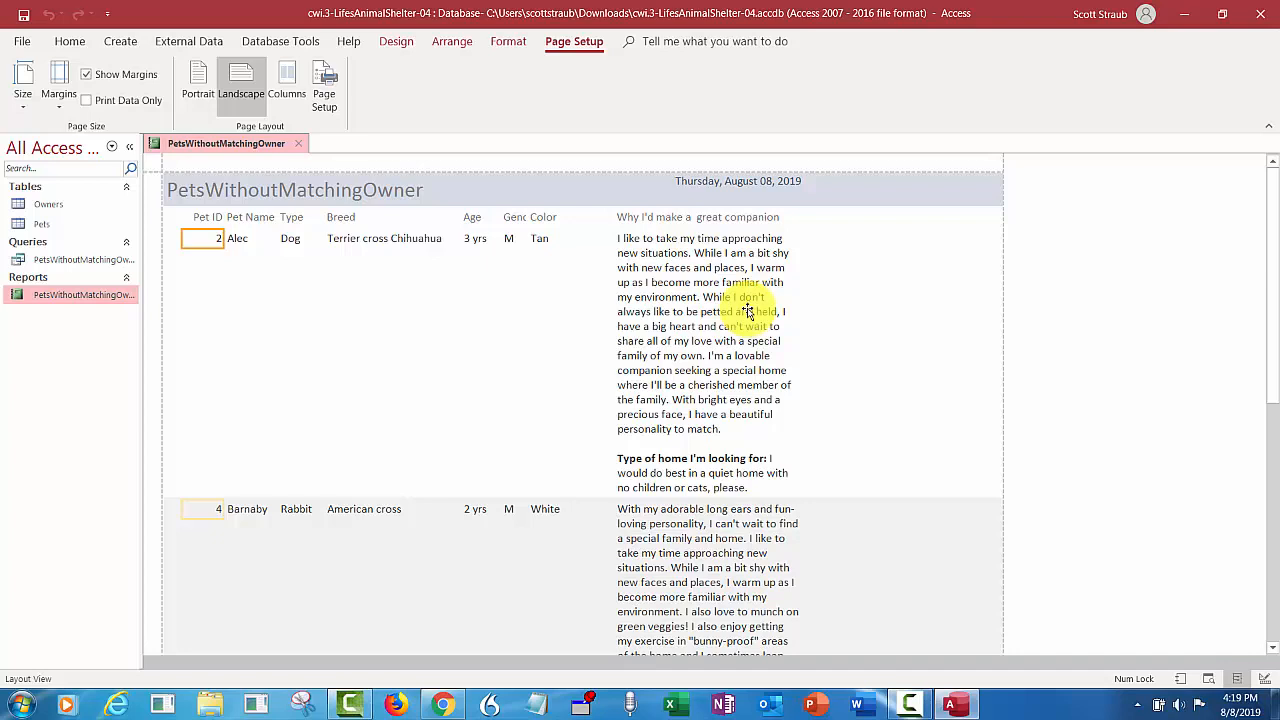
- Set the width of the "Why I'd make a great companion" heading and its text field together to 3.2"
{"action": "left_click", "coordinate": [683, 298]}
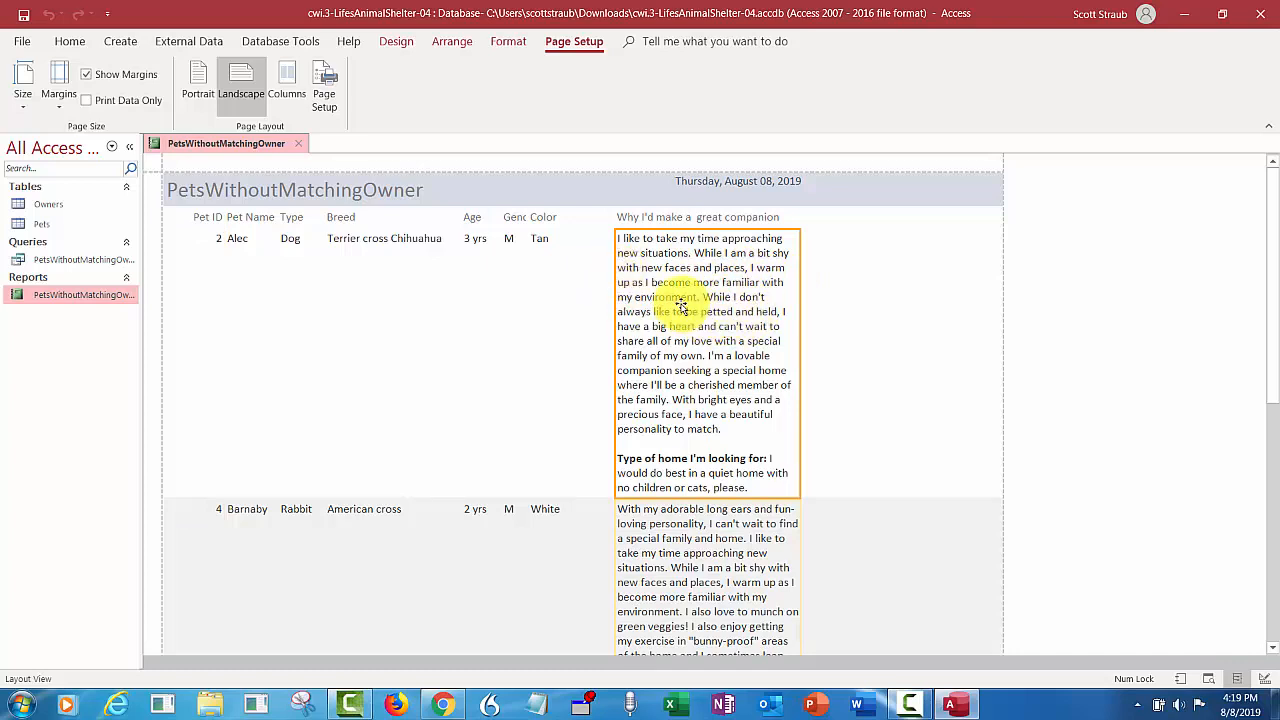
{"action": "left_click", "coordinate": [700, 218], "text": "ctrl"}
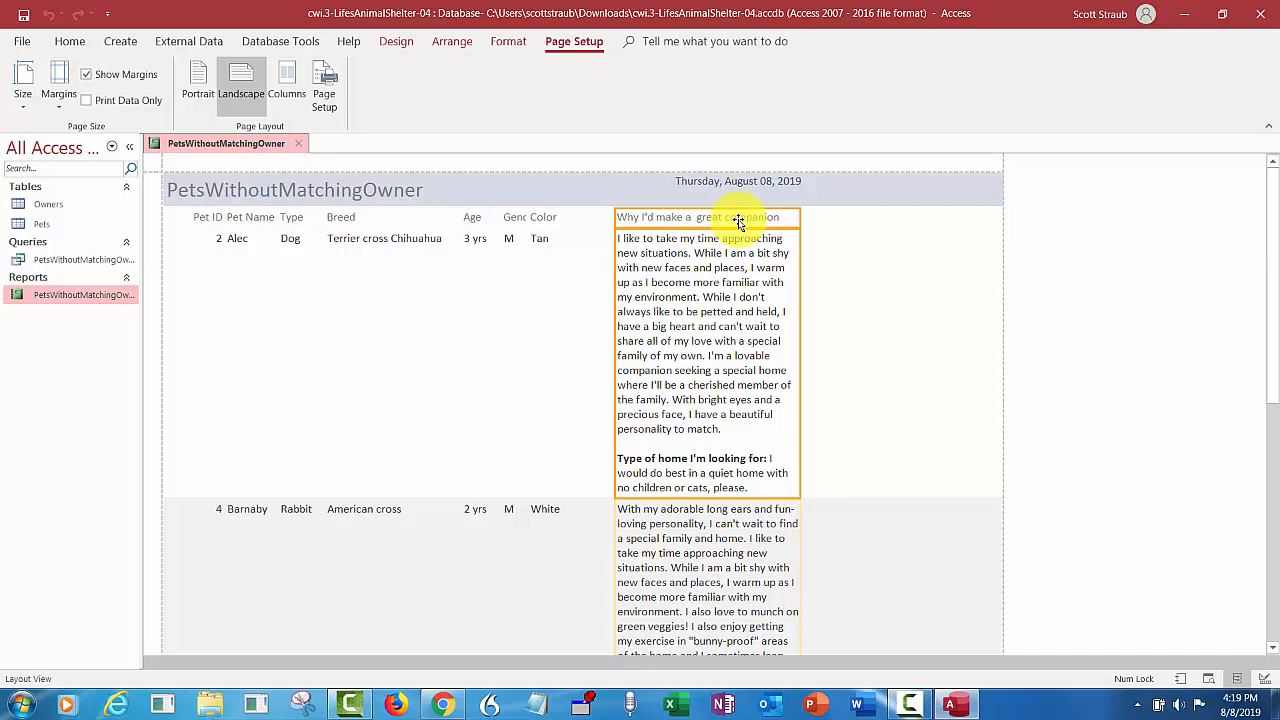
{"action": "key", "text": "F4"}
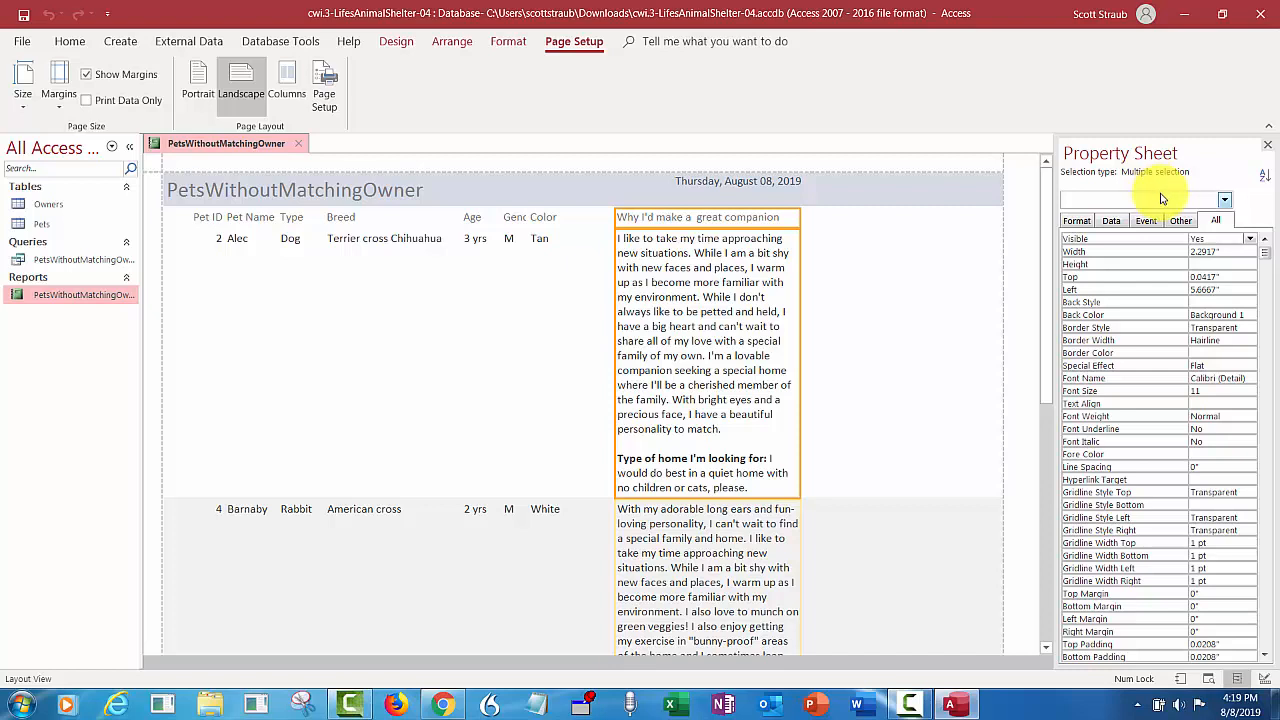
{"action": "left_click", "coordinate": [1216, 219]}
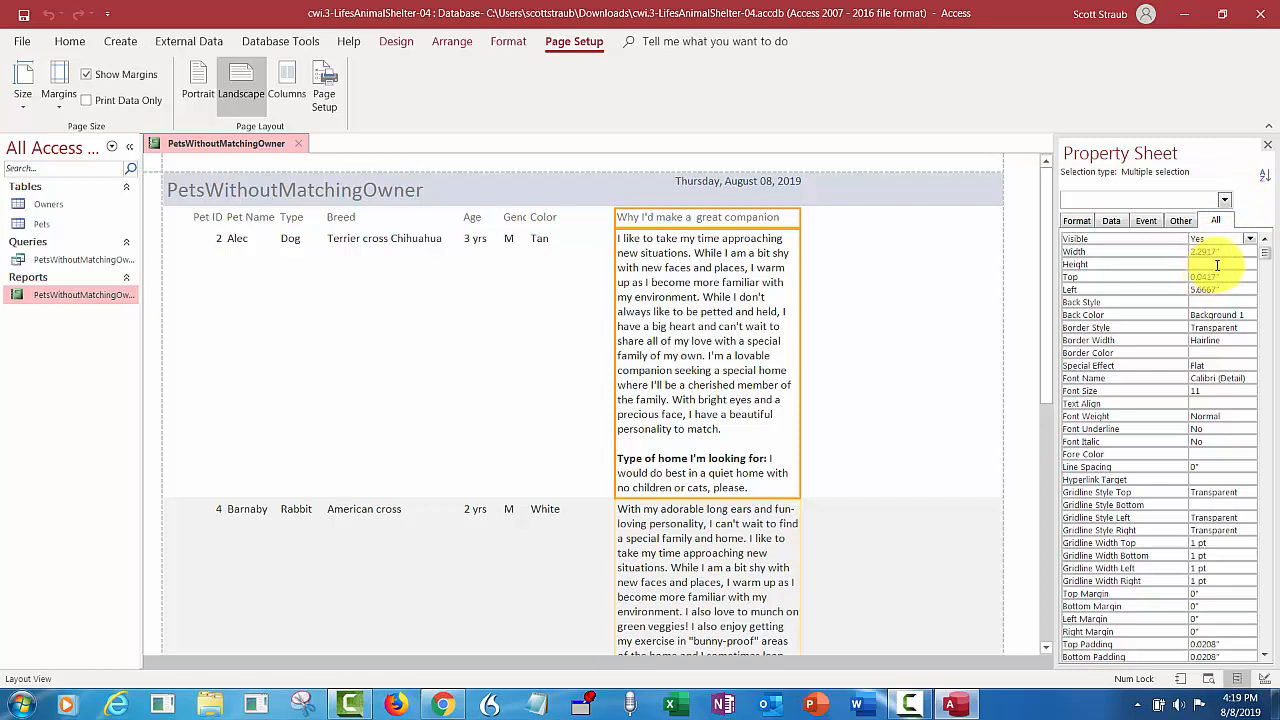
{"action": "left_click", "coordinate": [1196, 252]}
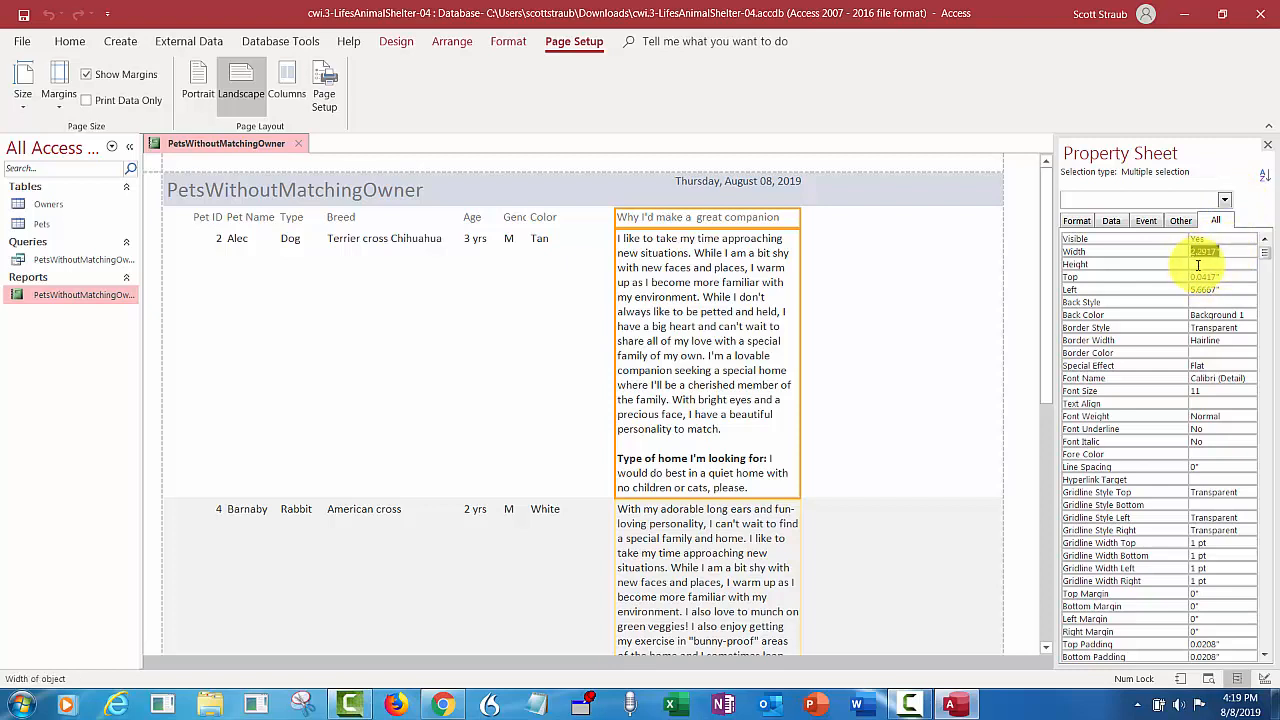
{"action": "type", "text": "3.5"}
{"action": "left_click", "coordinate": [1198, 264]}
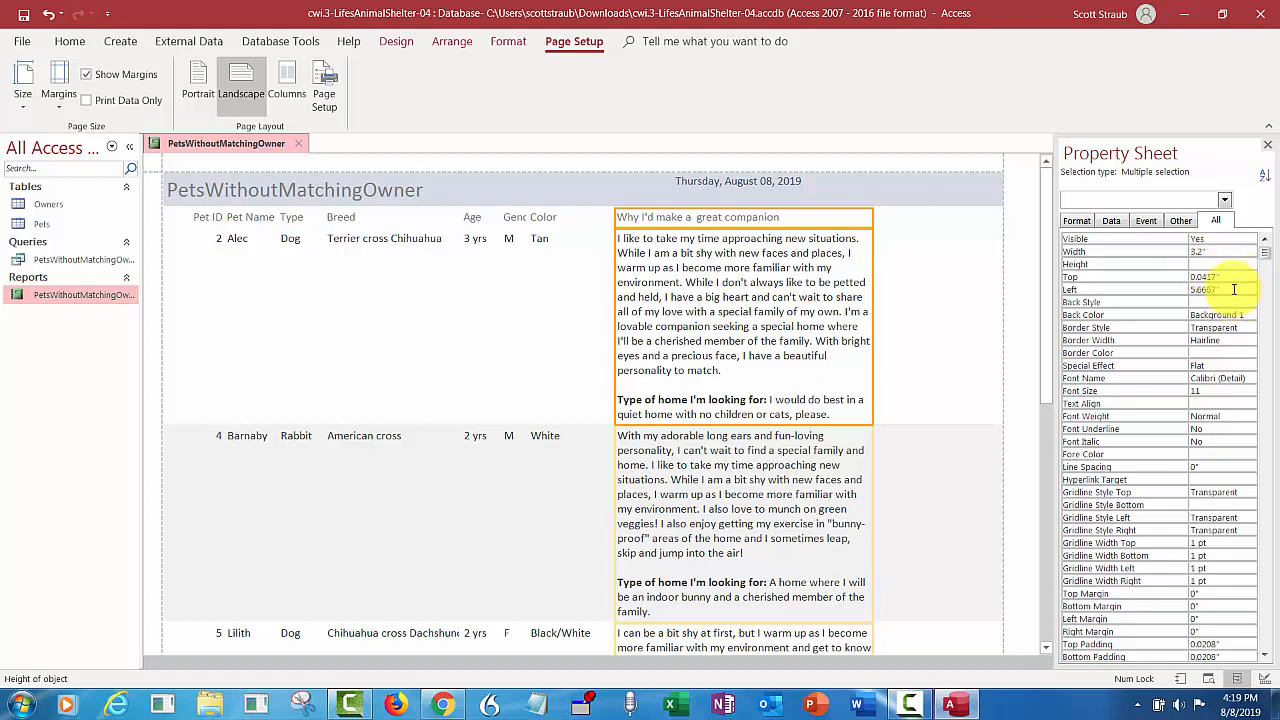
- Set the left position of the "Why I'd make a great companion" heading and field to 7"
{"action": "left_click", "coordinate": [1194, 290]}
{"action": "double_click", "coordinate": [1190, 290]}
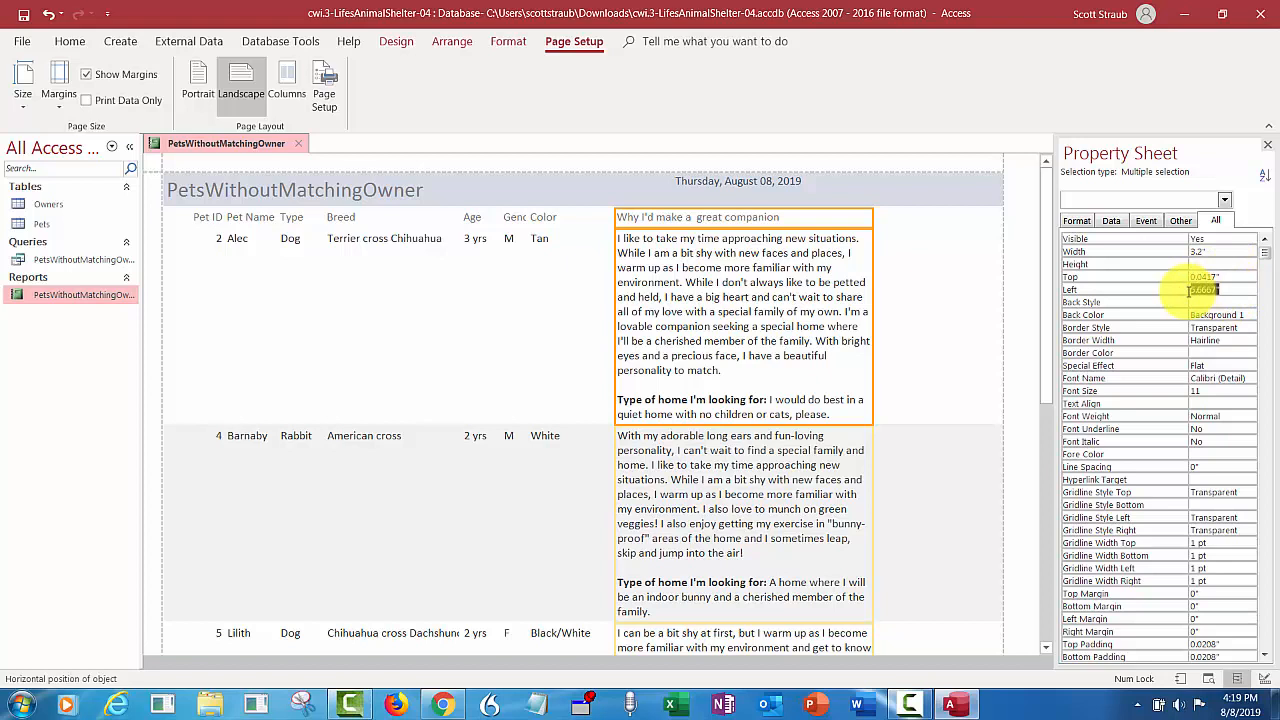
{"action": "key", "text": "BackSpace"}
{"action": "type", "text": "7"}
{"action": "key", "text": "Return"}
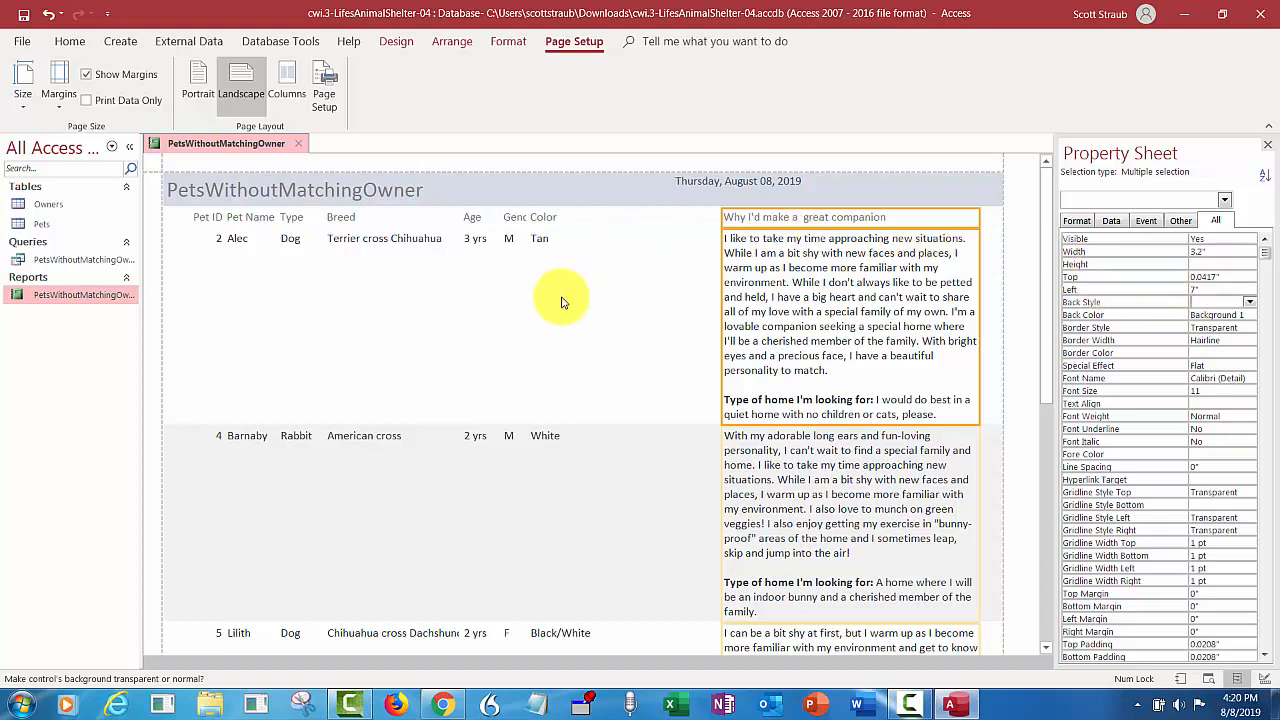
- Set the Color heading and field together to a width of 1.5" and a left position of 5.3"
{"action": "left_click", "coordinate": [532, 316]}
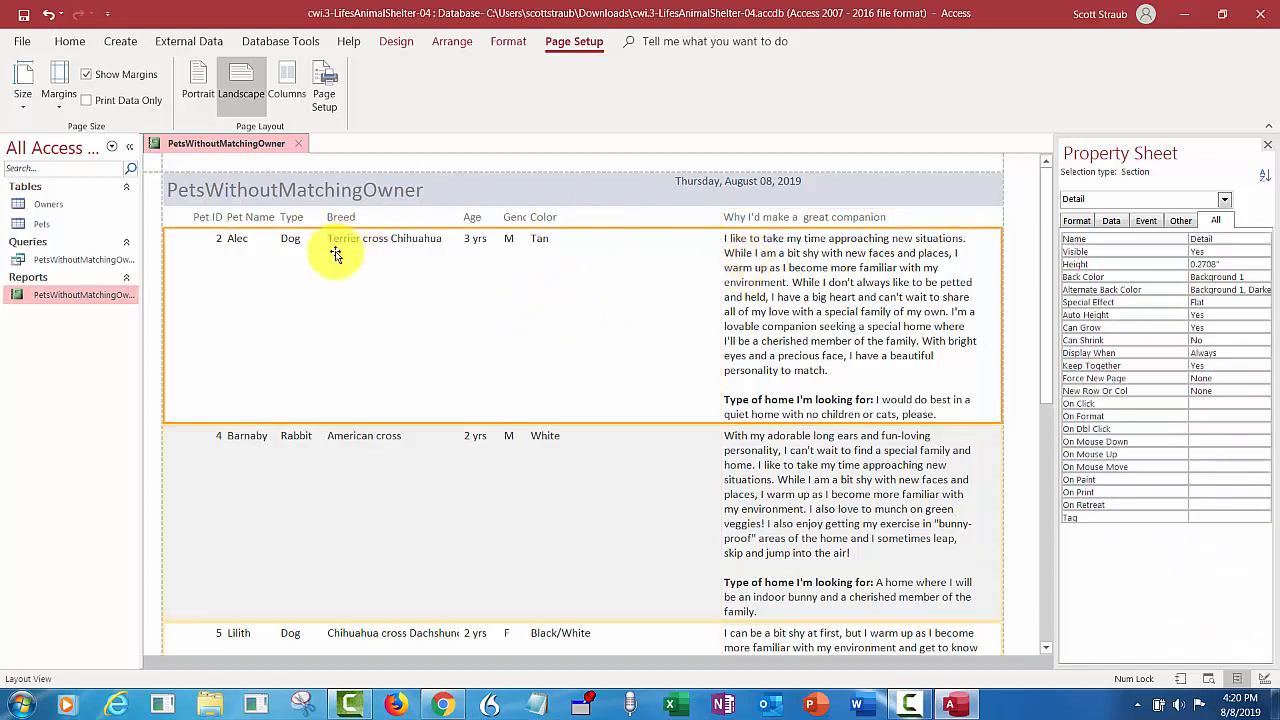
{"action": "left_click", "coordinate": [539, 240]}
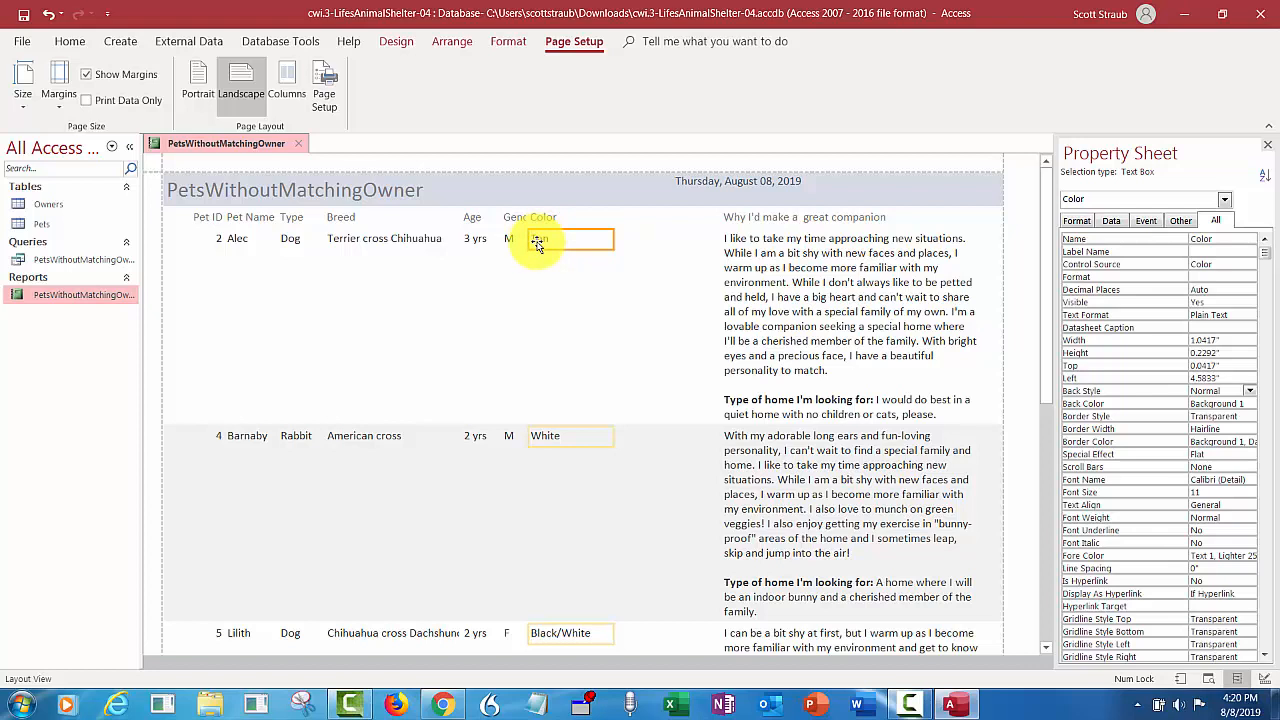
{"action": "left_click", "coordinate": [541, 218], "text": "shift"}
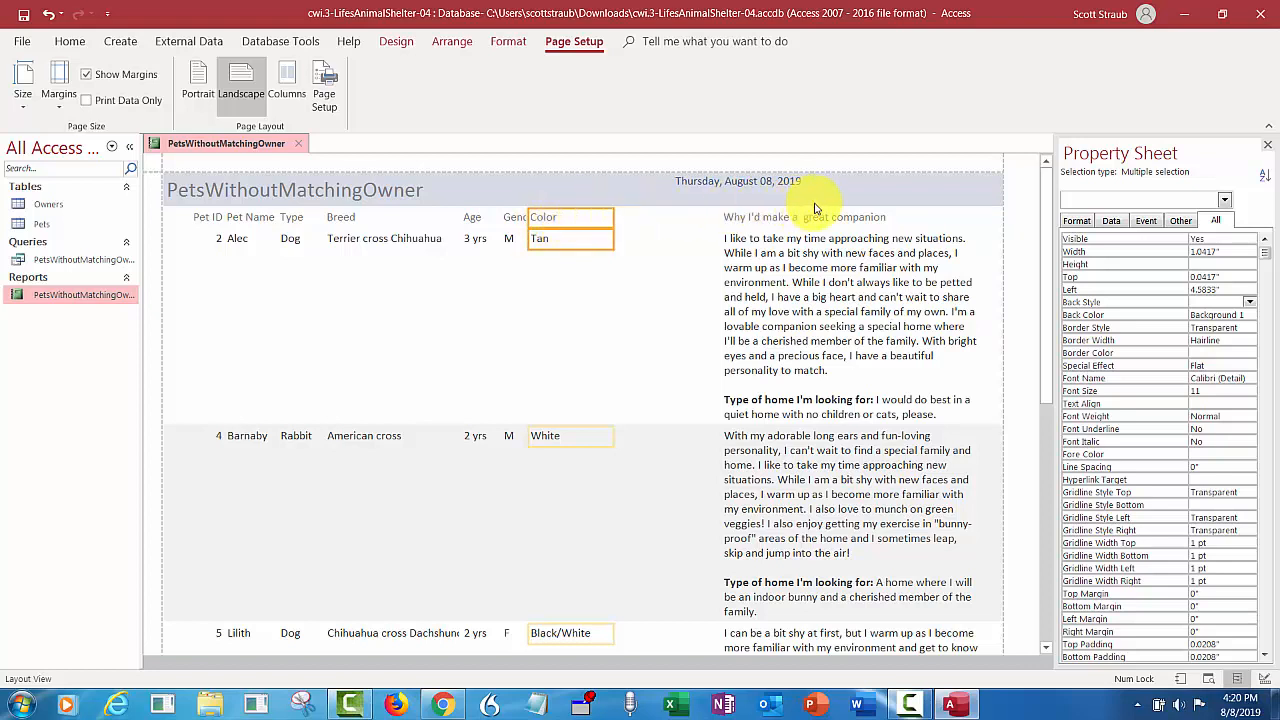
{"action": "left_click", "coordinate": [1183, 251]}
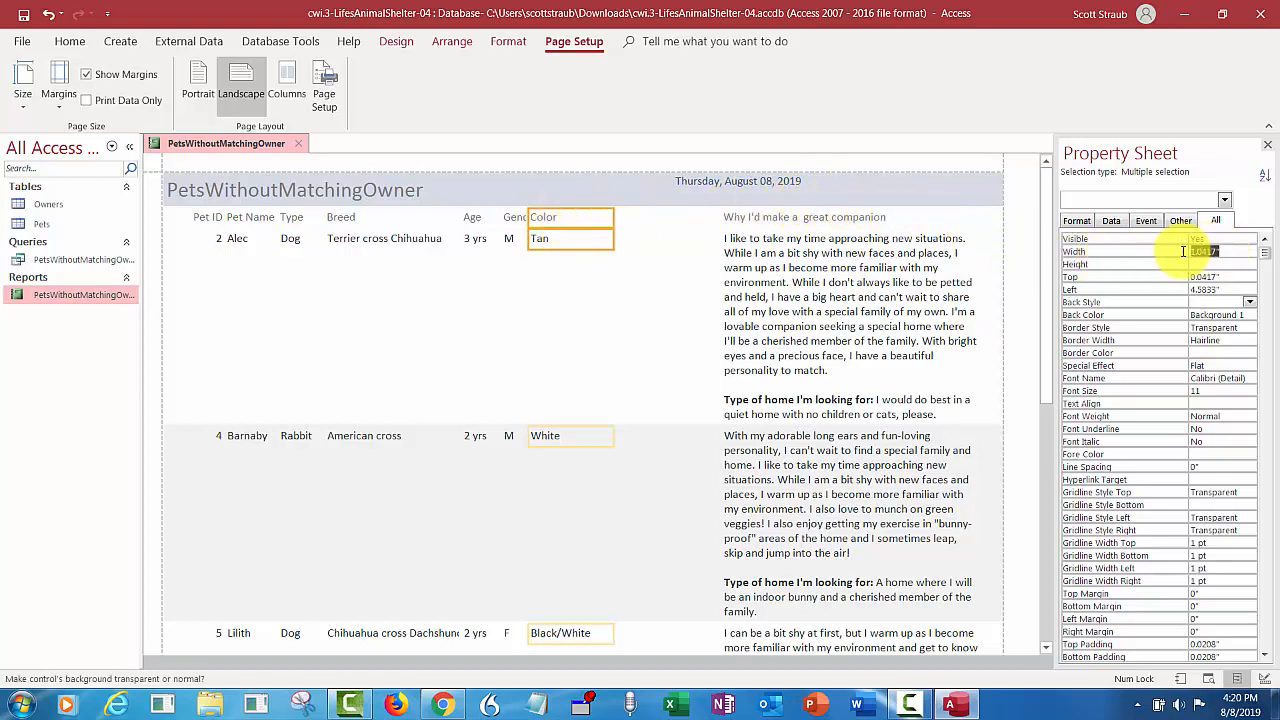
{"action": "type", "text": "1.5"}
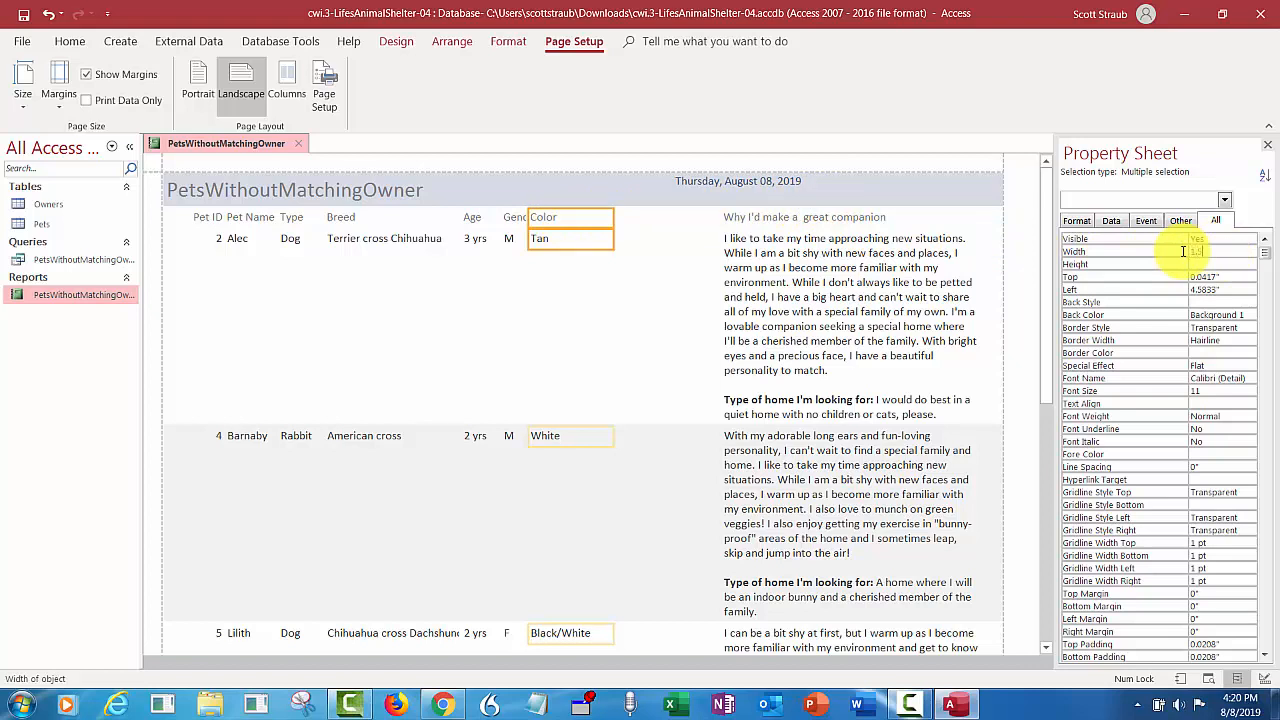
{"action": "key", "text": "Return"}
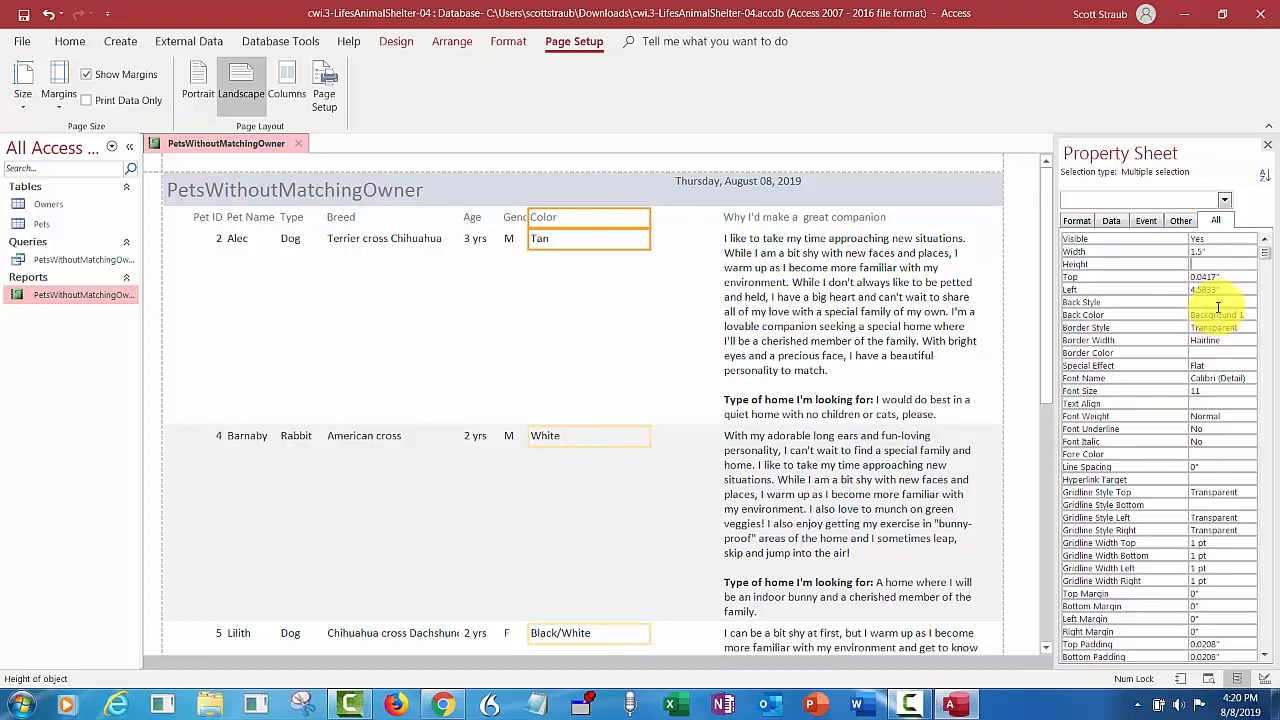
{"action": "left_click", "coordinate": [1175, 289]}
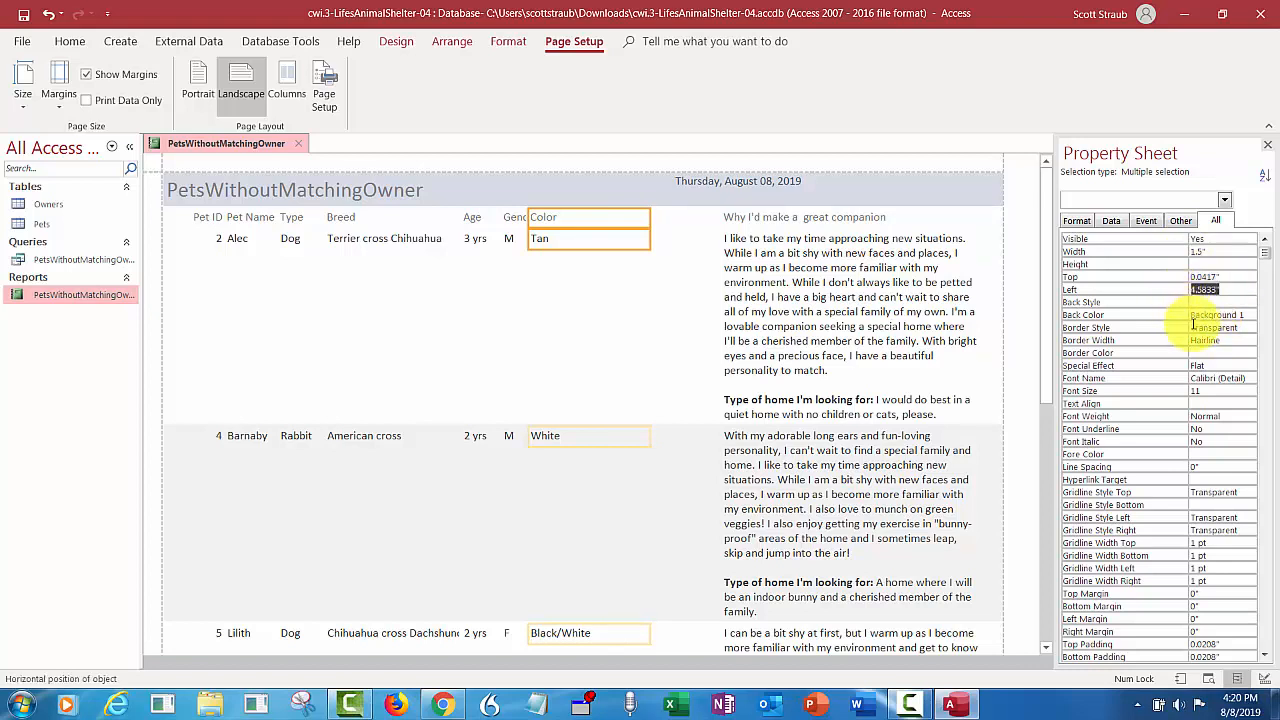
{"action": "type", "text": "5.3"}
{"action": "key", "text": "Return"}
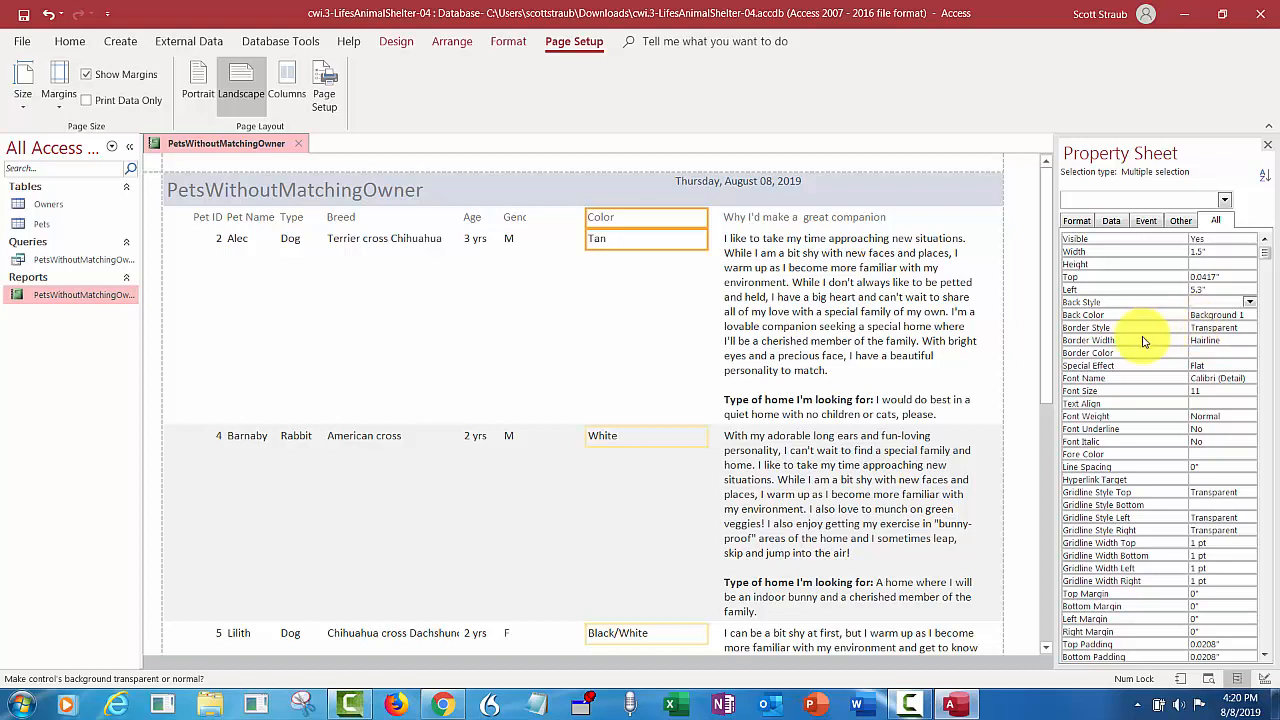
- Set the Gender heading and field together to a width of 0.6" and a left position of 4.6"
{"action": "left_click", "coordinate": [512, 240]}
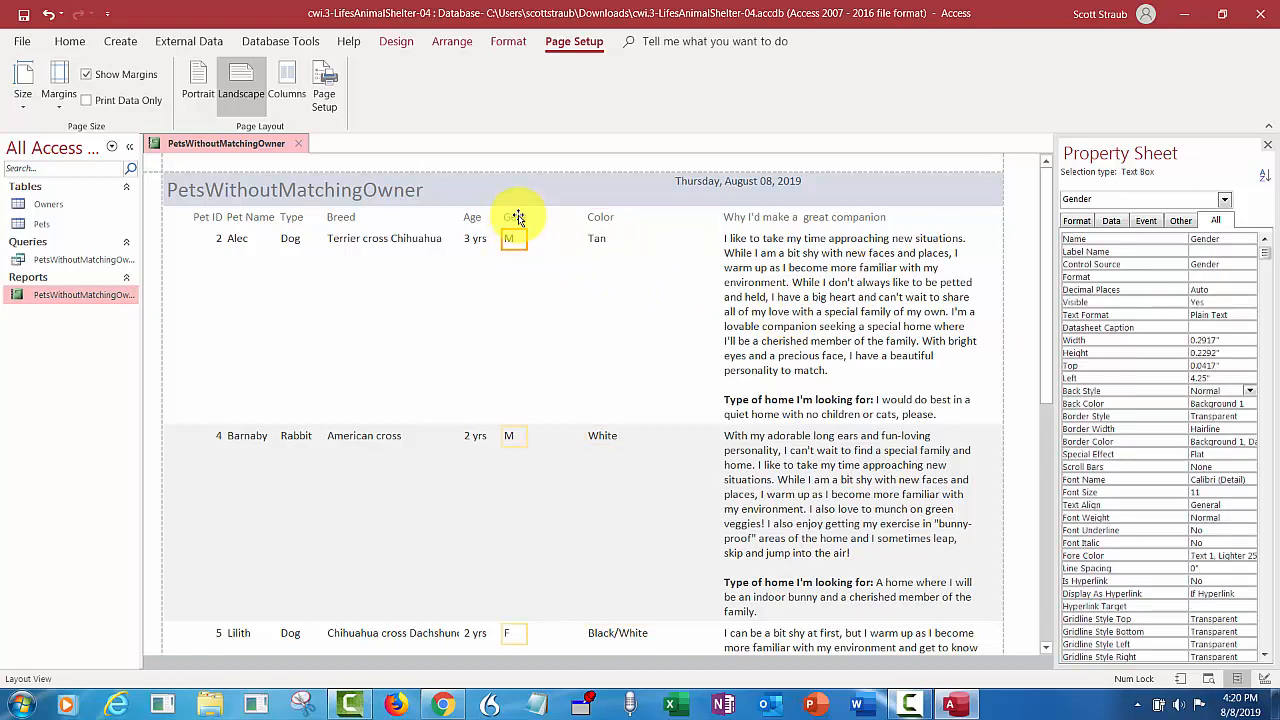
{"action": "left_click", "coordinate": [520, 218], "text": "shift"}
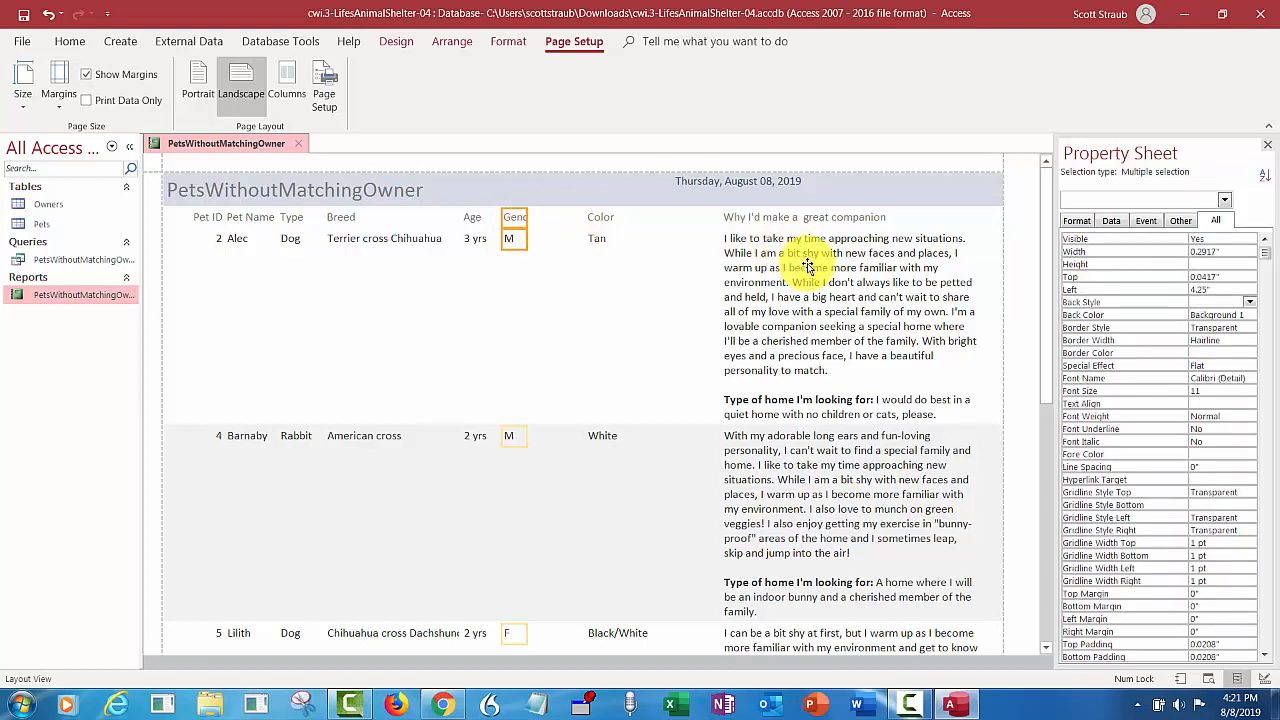
{"action": "left_click", "coordinate": [1197, 252]}
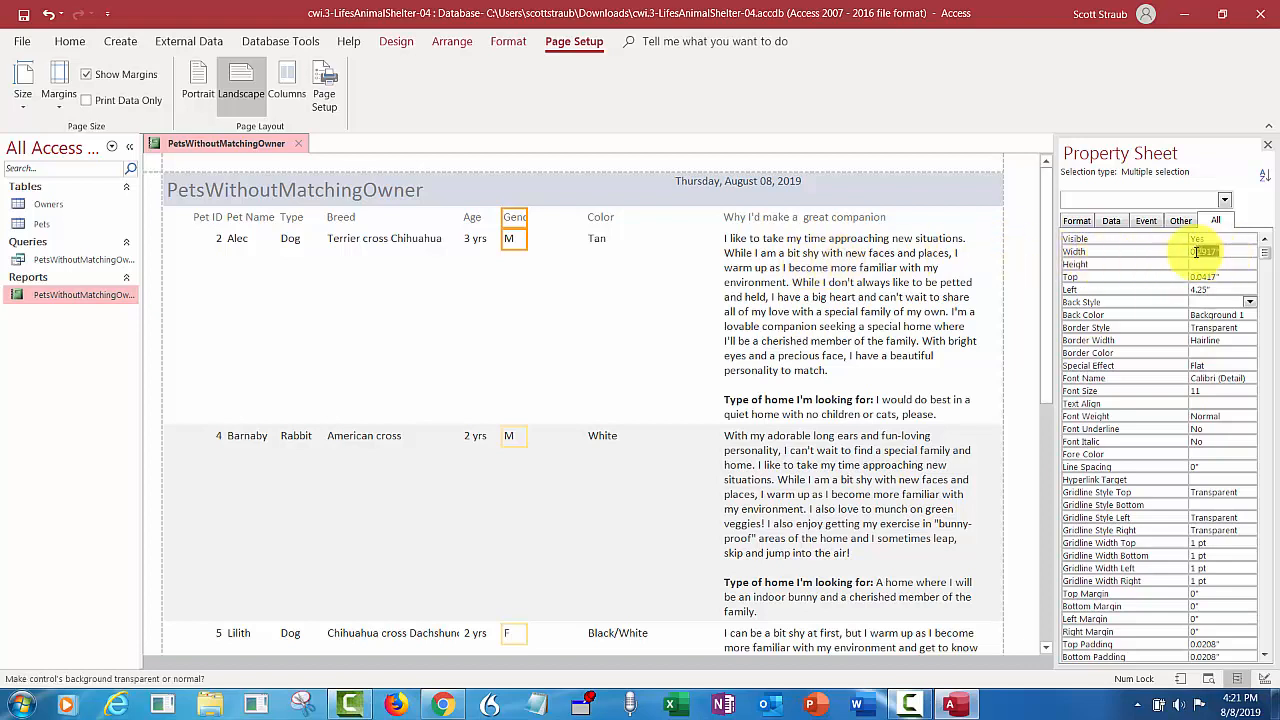
{"action": "left_click_drag", "start_coordinate": [1197, 252], "coordinate": [1189, 252]}
{"action": "key", "text": "BackSpace"}
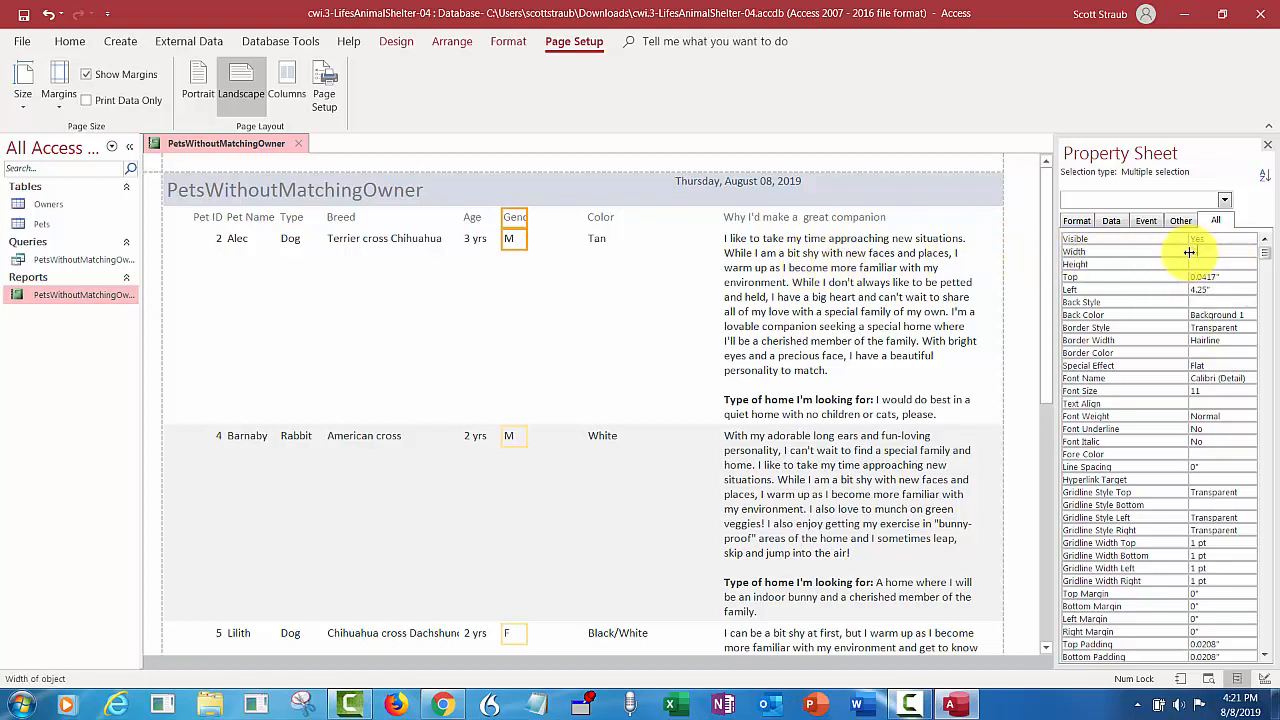
{"action": "key", "text": "Return"}
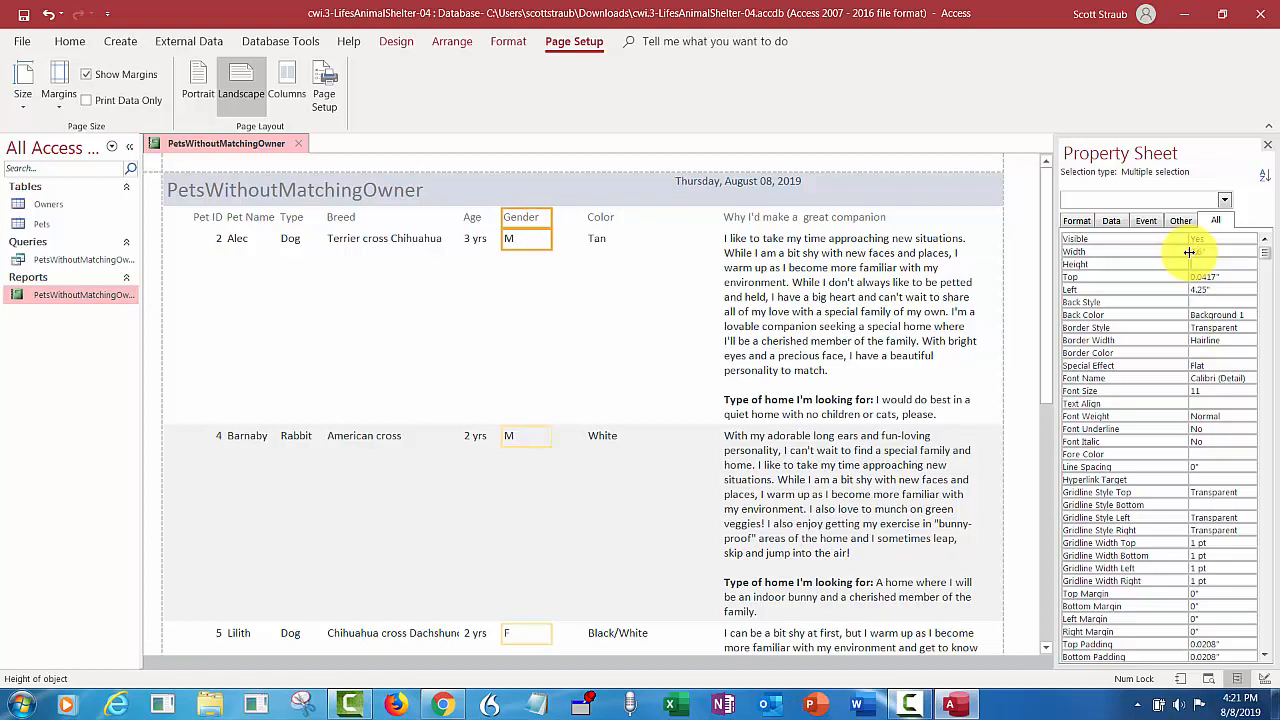
{"action": "key", "text": "Return"}
{"action": "key", "text": "Return"}
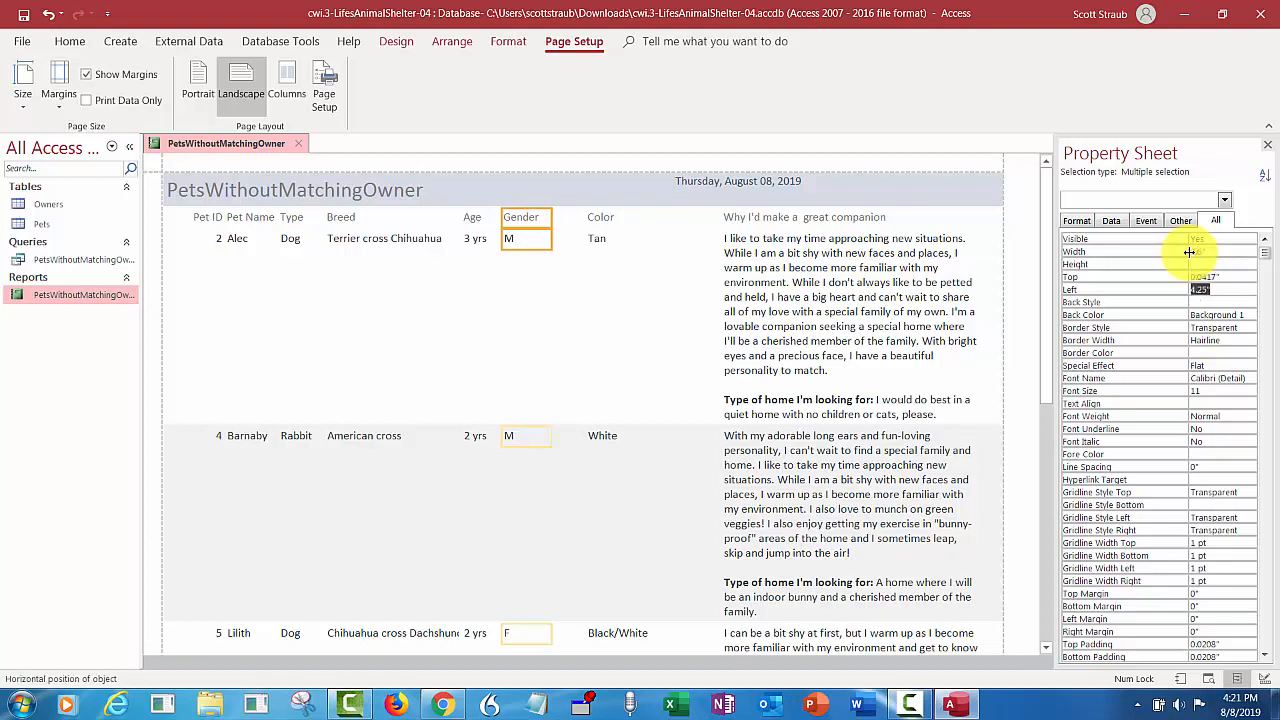
{"action": "type", "text": "4.6"}
{"action": "key", "text": "Return"}
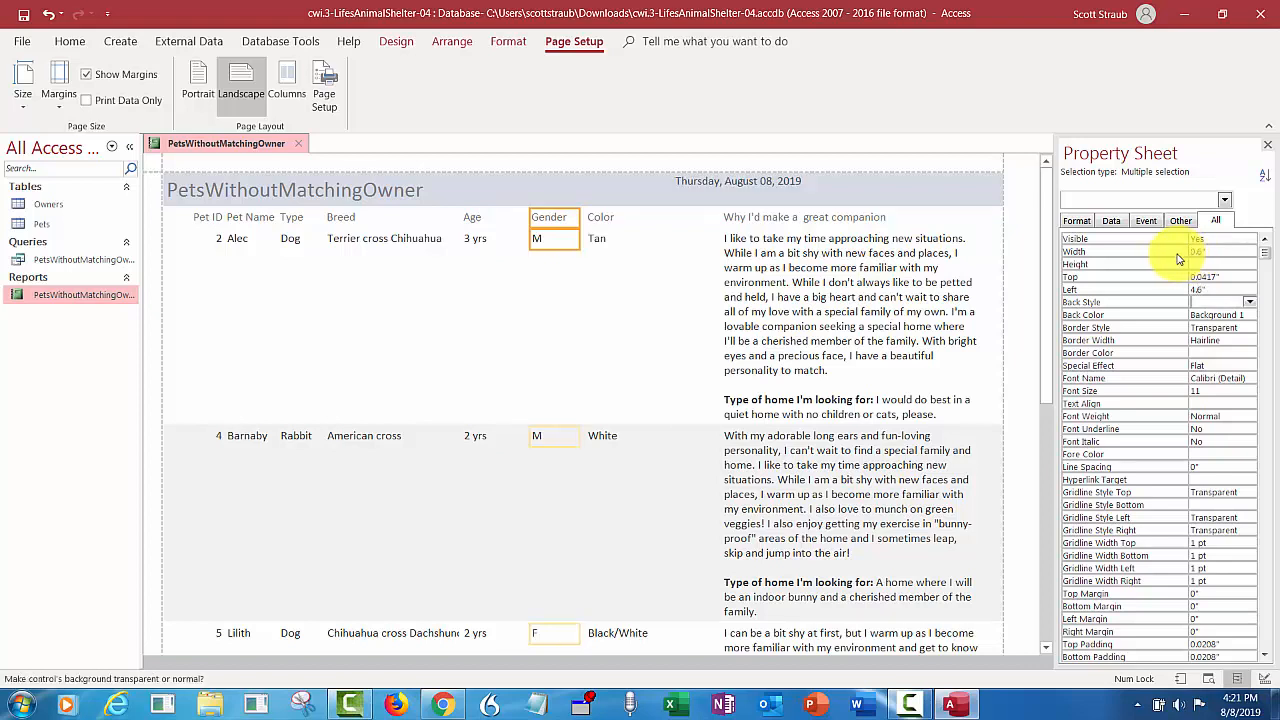
- Set the Age heading and field together to a width of 0.5" and a left position of 4"
{"action": "left_click", "coordinate": [481, 240]}
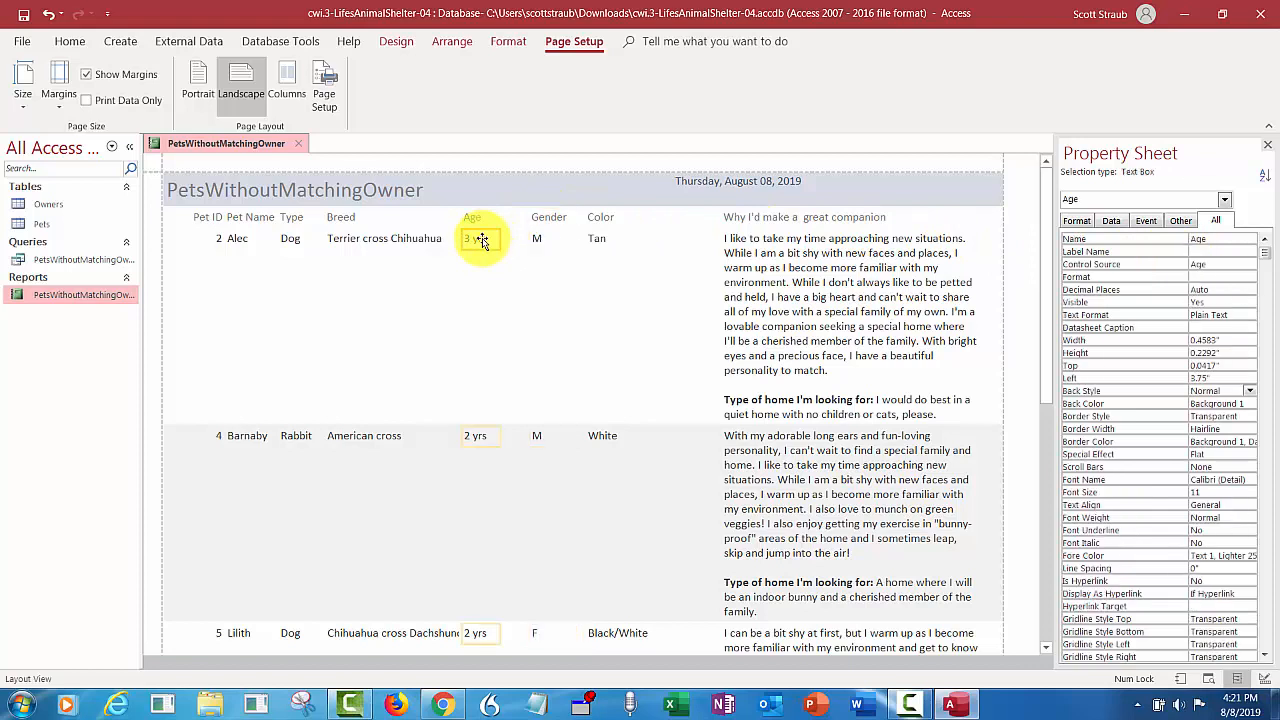
{"action": "left_click", "coordinate": [480, 220], "text": "ctrl"}
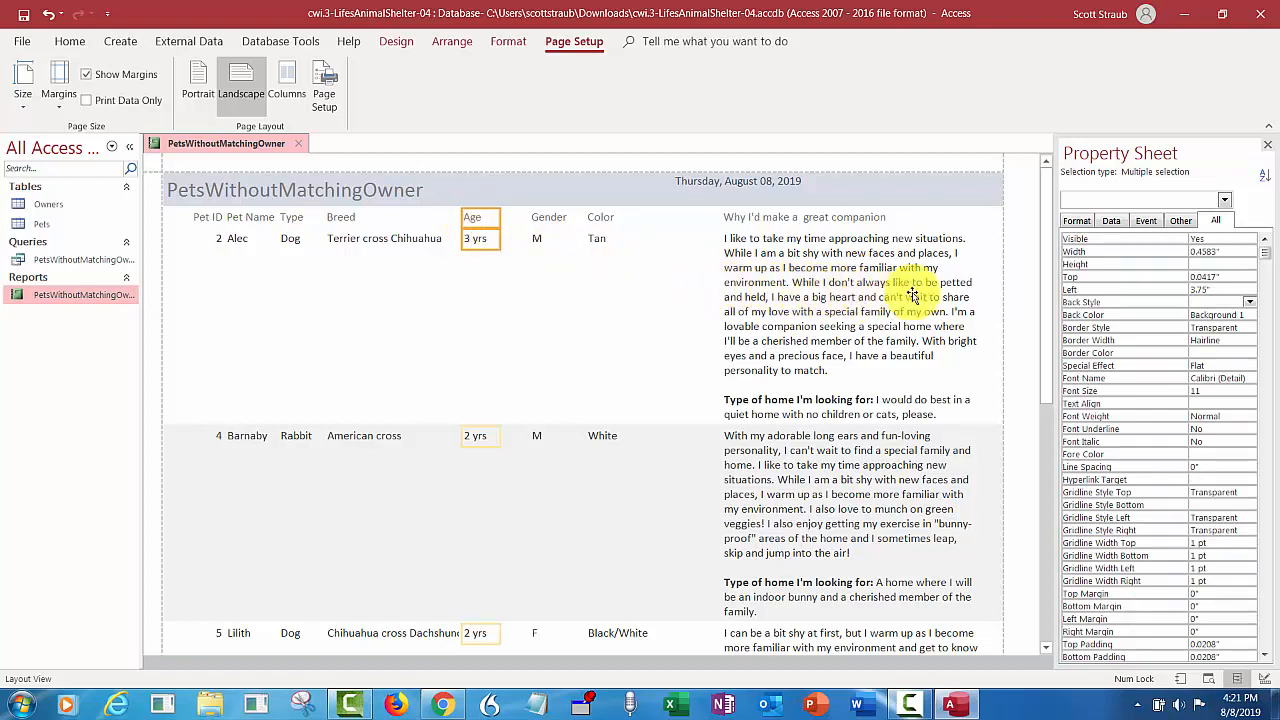
{"action": "left_click_drag", "start_coordinate": [1237, 249], "coordinate": [1190, 251]}
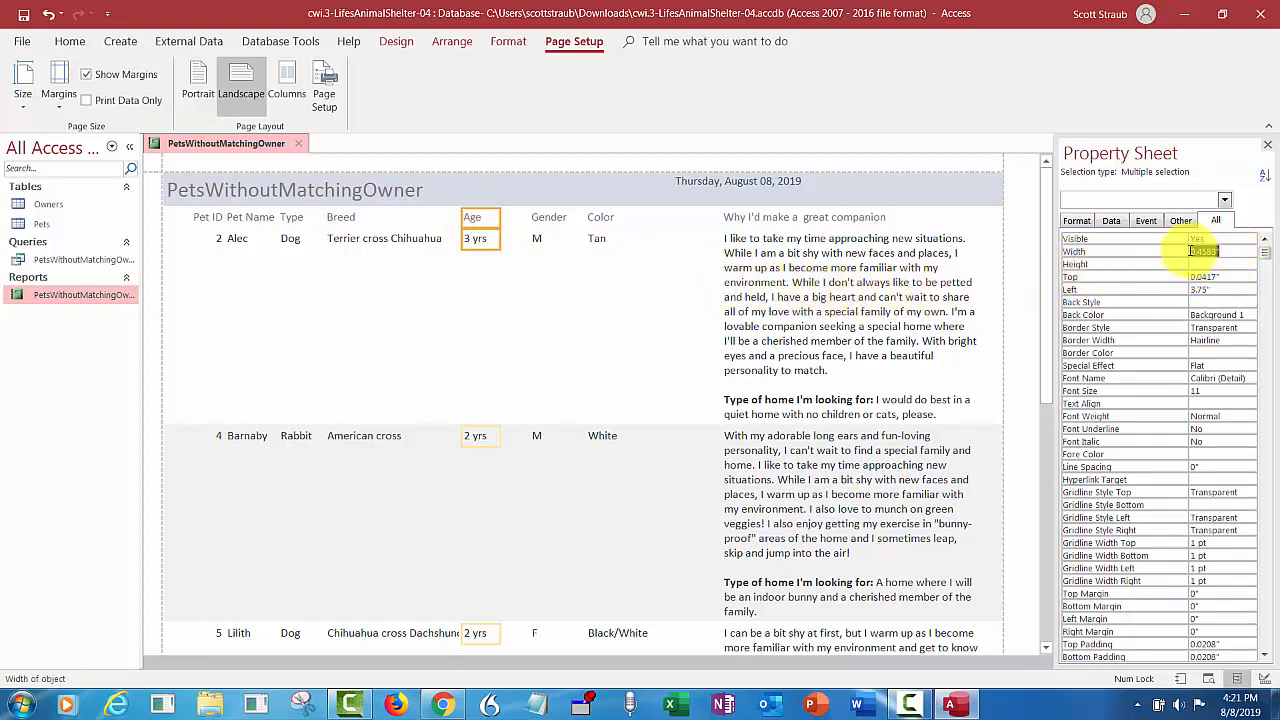
{"action": "key", "text": "Delete"}
{"action": "type", "text": ".5"}
{"action": "key", "text": "Tab"}
{"action": "key", "text": "Tab"}
{"action": "key", "text": "Tab"}
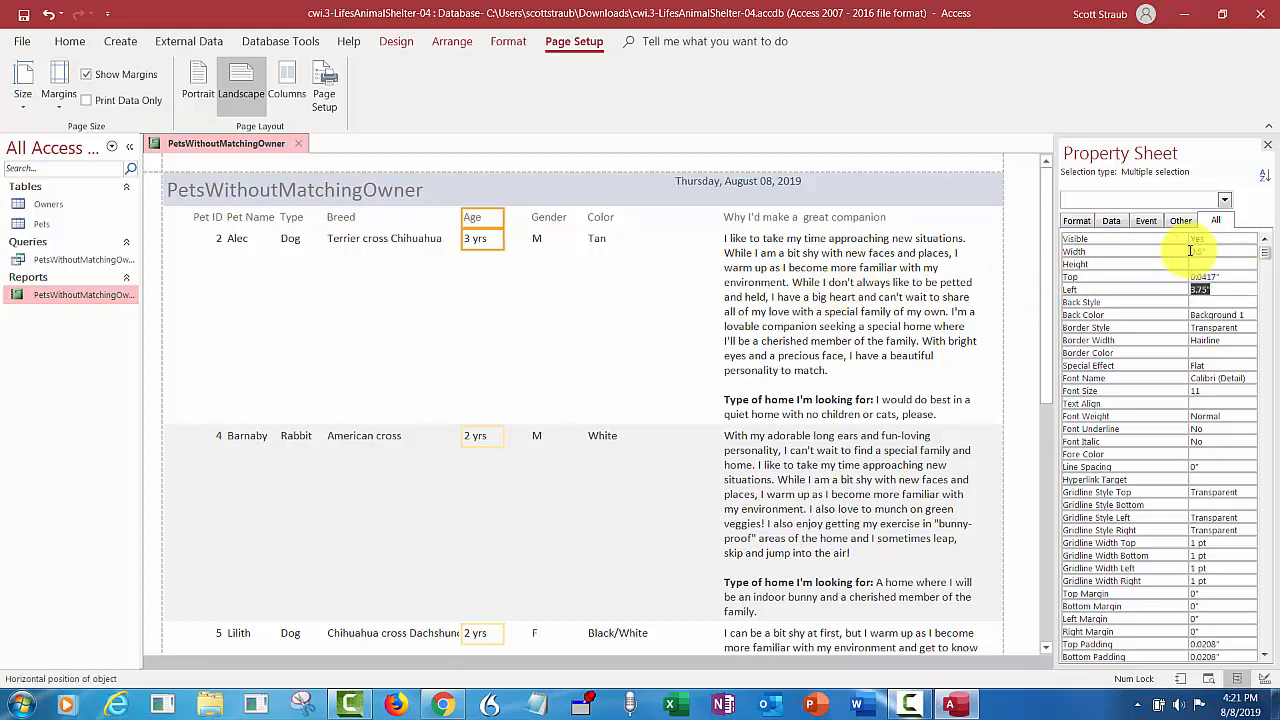
{"action": "type", "text": "4"}
{"action": "key", "text": "Tab"}
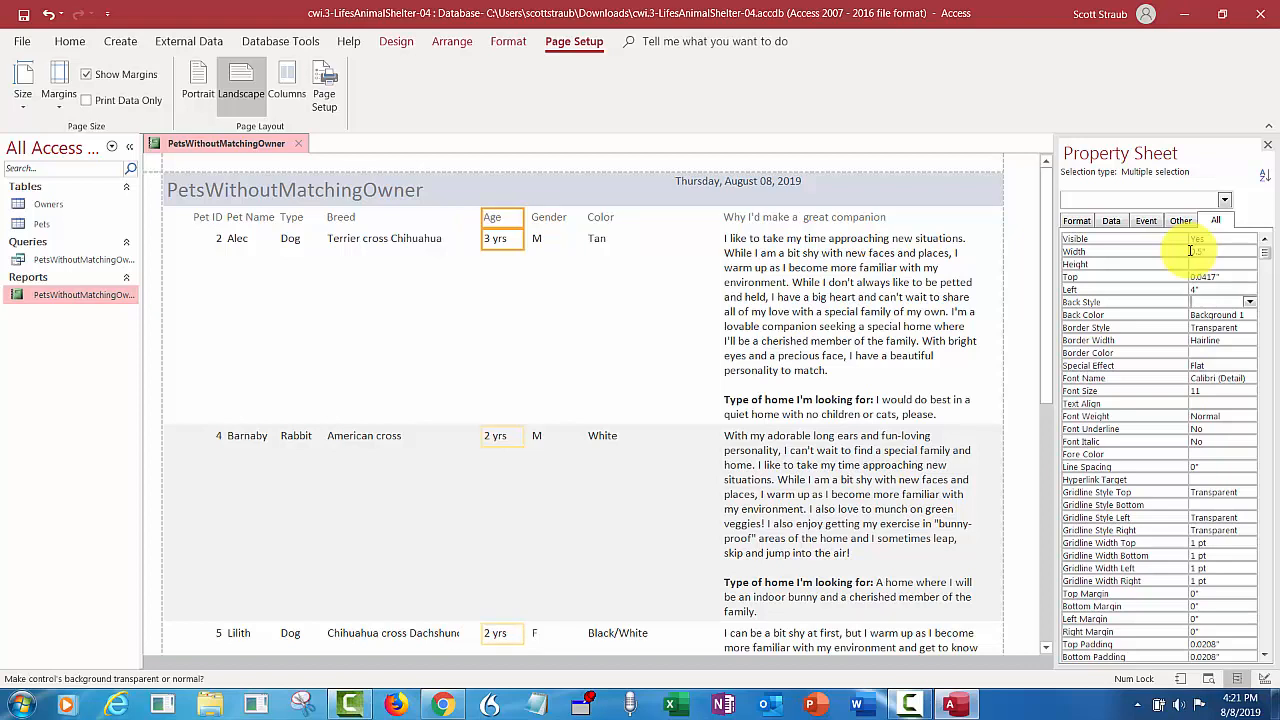
- Set the Breed heading and field together to a width of 1.3" and a left position of 2.5"
{"action": "left_click", "coordinate": [369, 240]}
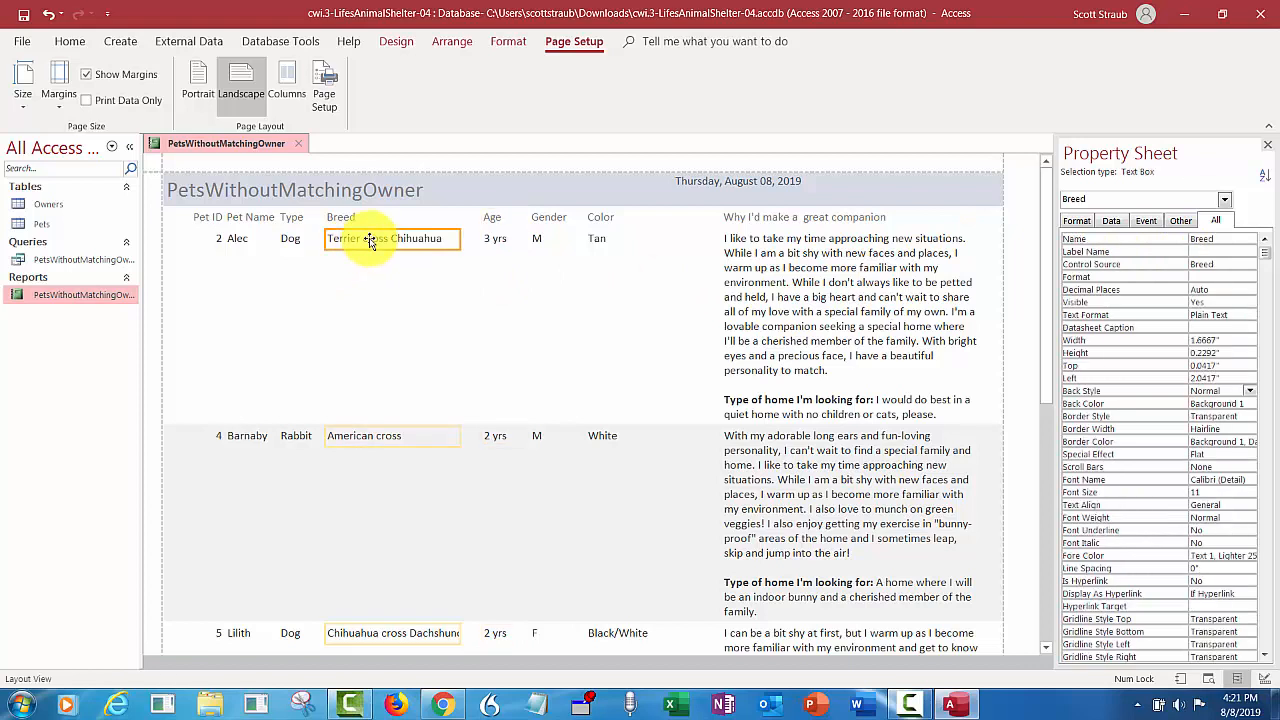
{"action": "left_click", "coordinate": [356, 217], "text": "shift"}
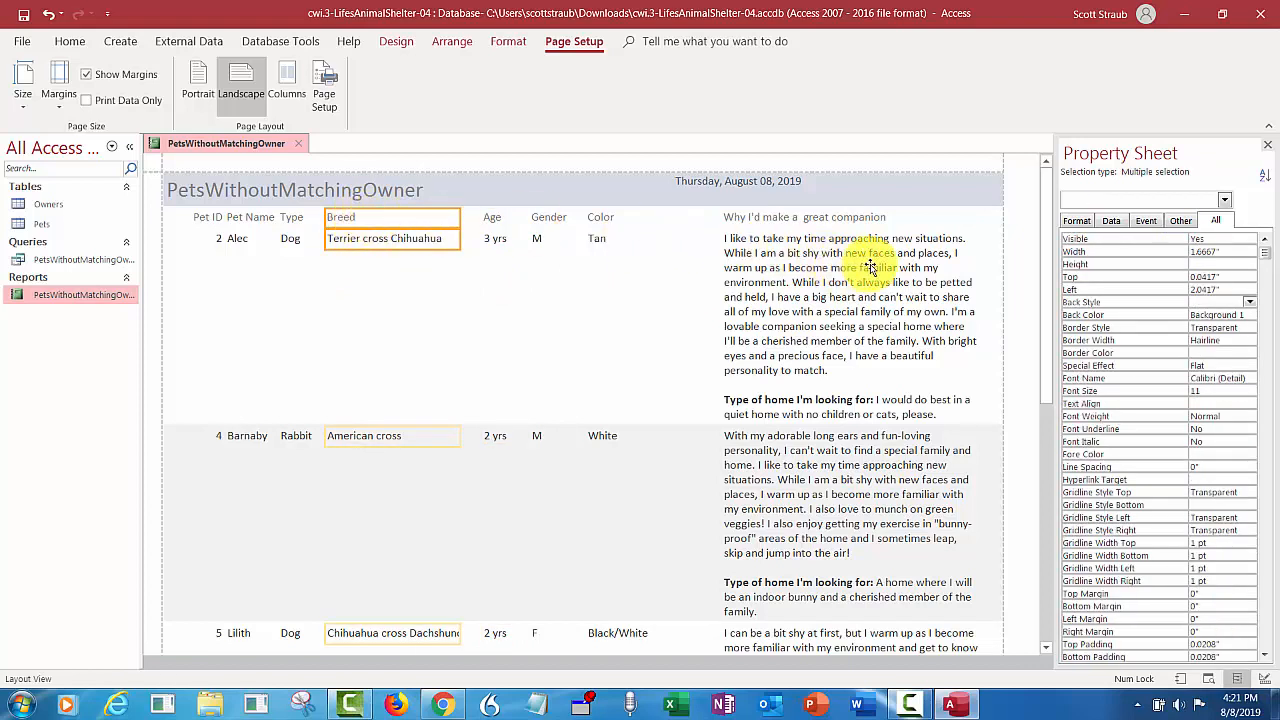
{"action": "left_click", "coordinate": [1182, 252]}
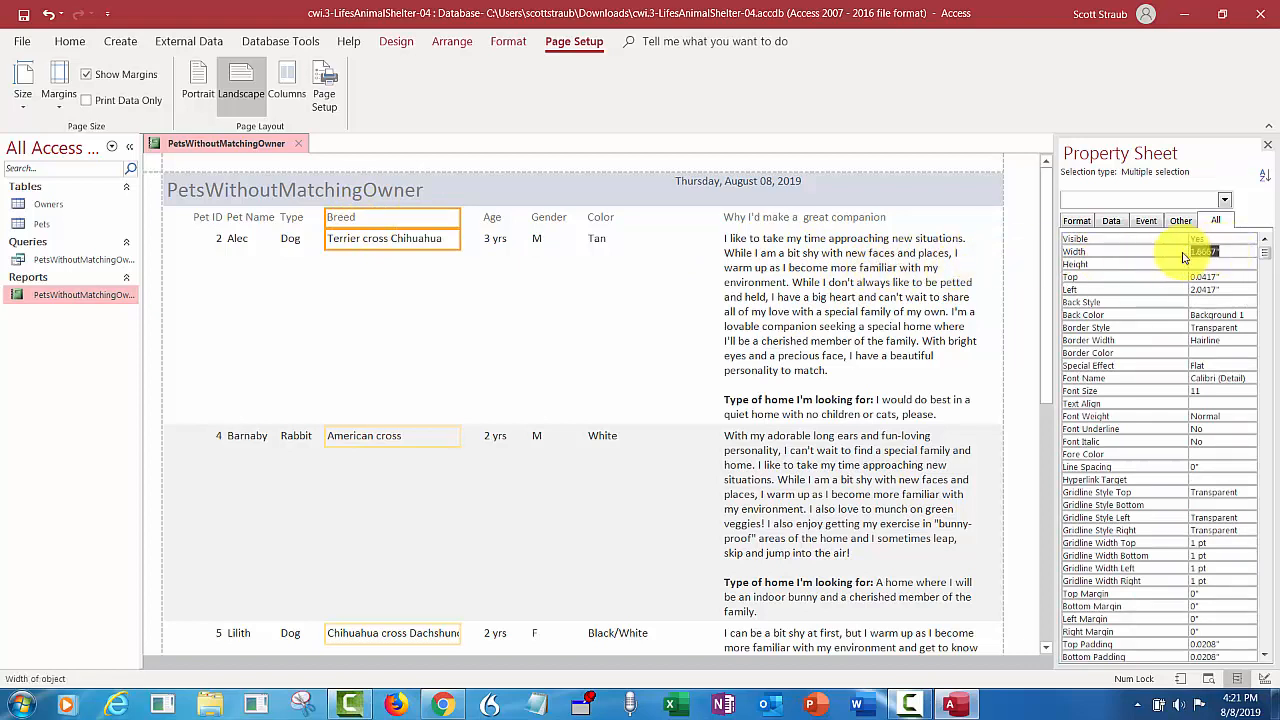
{"action": "type", "text": "1.3"}
{"action": "key", "text": "Return"}
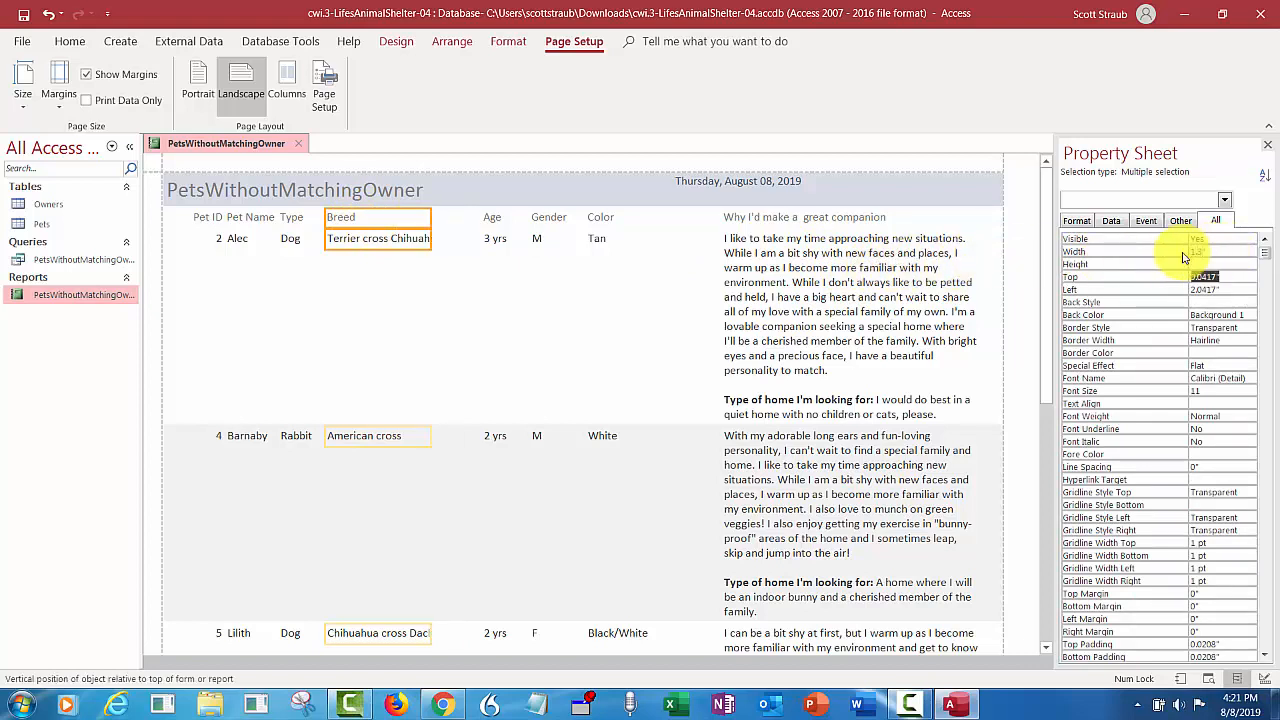
{"action": "key", "text": "Return"}
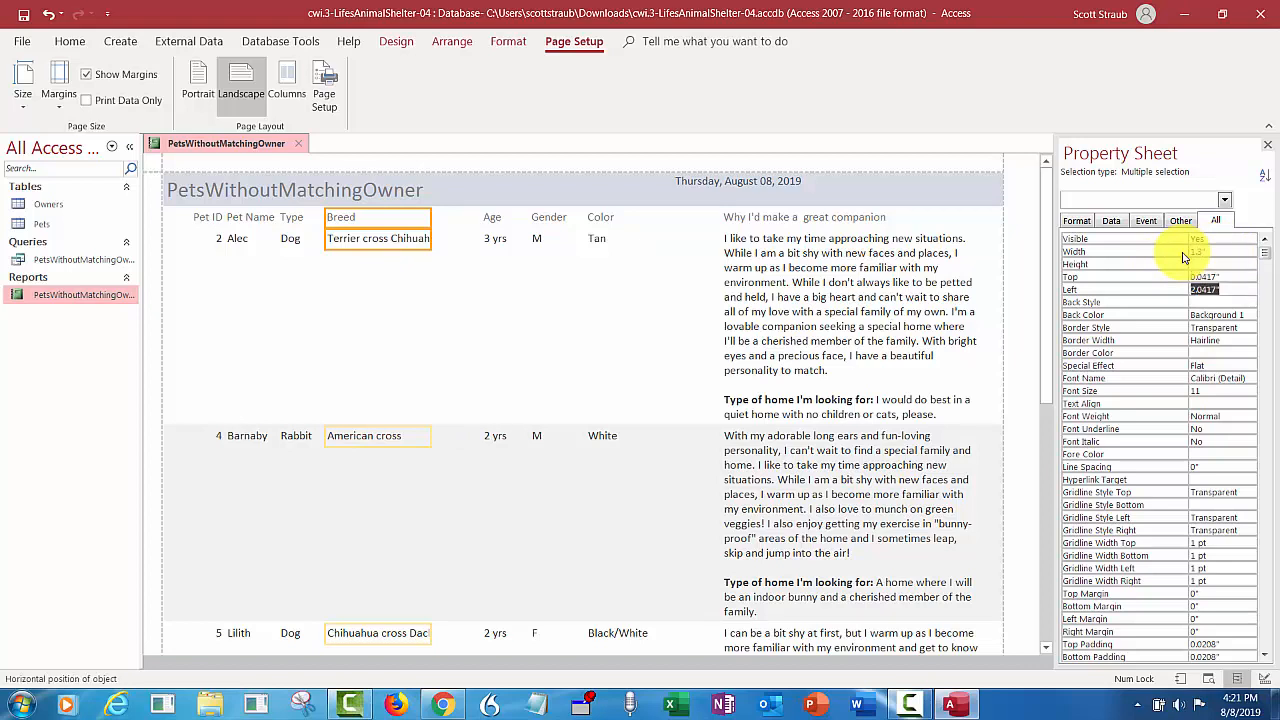
{"action": "type", "text": "2.5"}
{"action": "key", "text": "Return"}
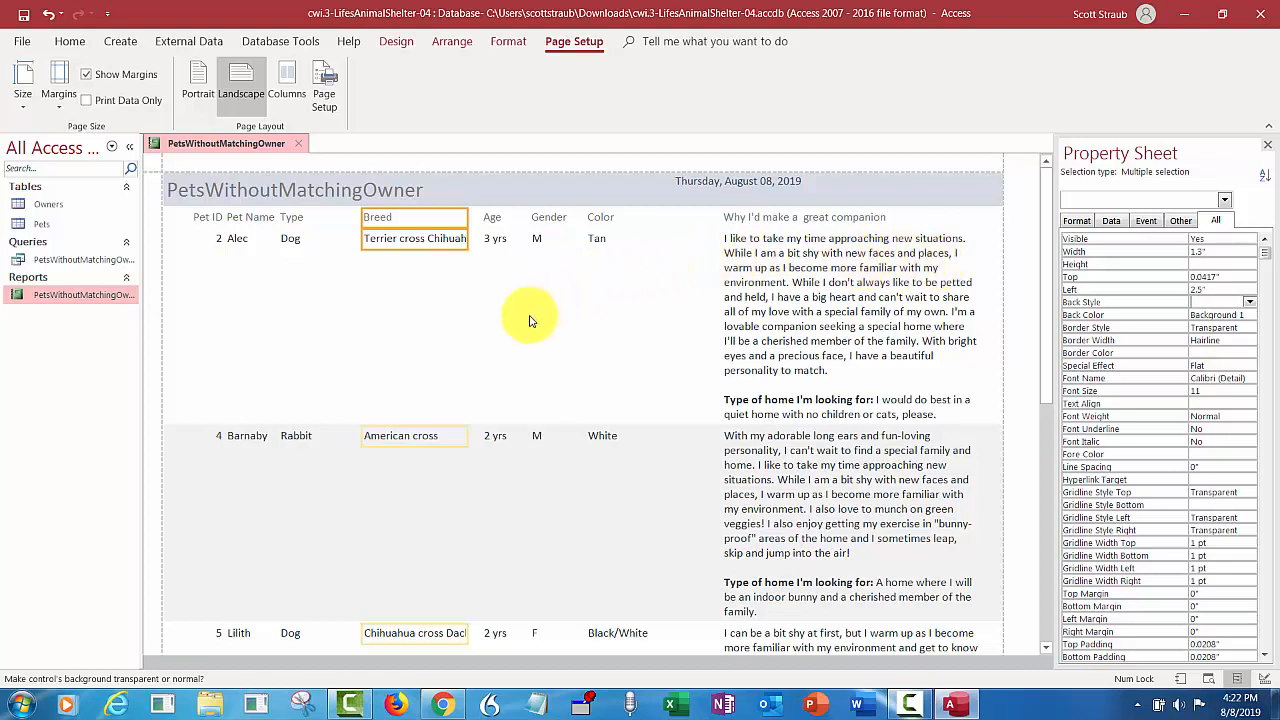
- Set the height of the Breed field alone, without its heading, to 0.5"
{"action": "left_click", "coordinate": [404, 240]}
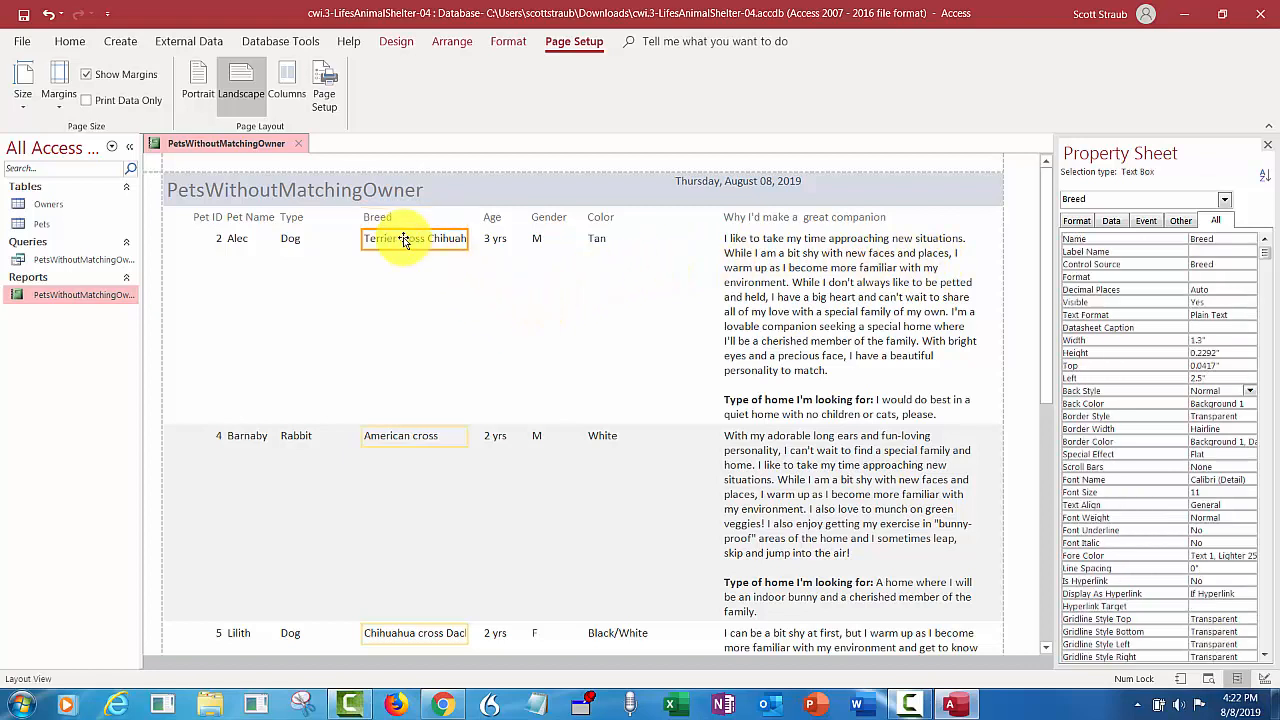
{"action": "left_click", "coordinate": [381, 219], "text": "shift"}
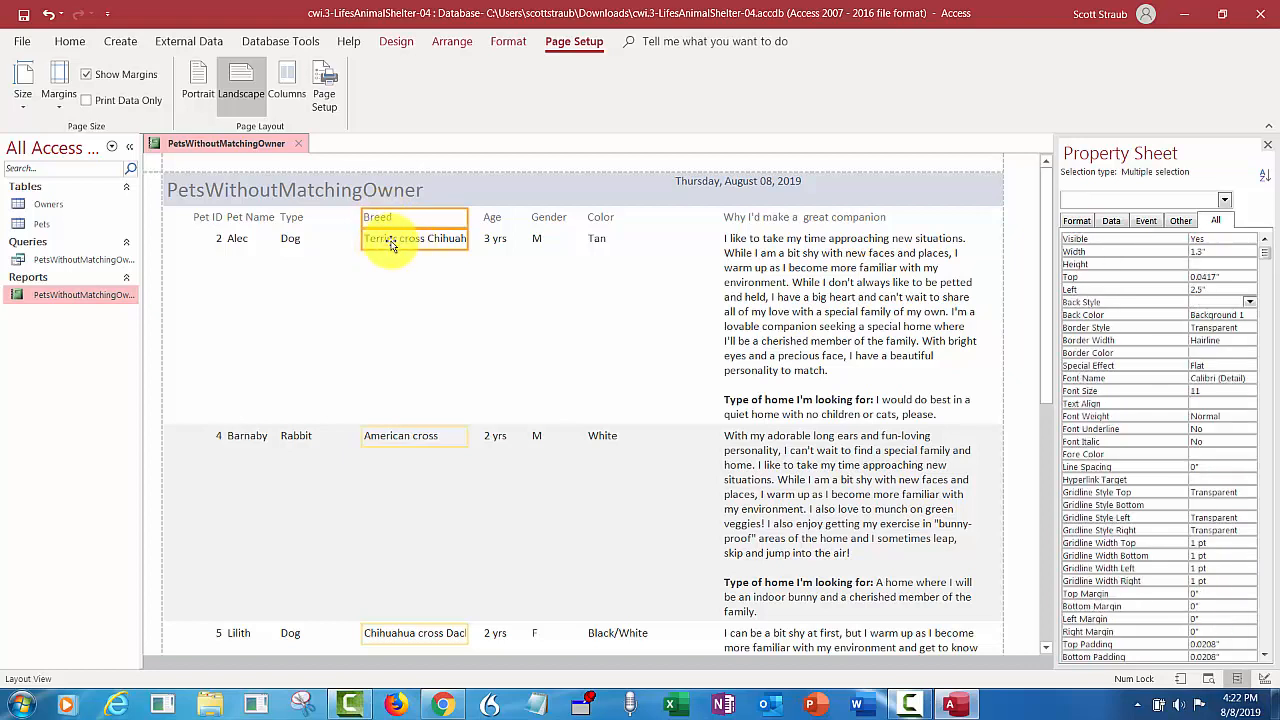
{"action": "left_click", "coordinate": [390, 246]}
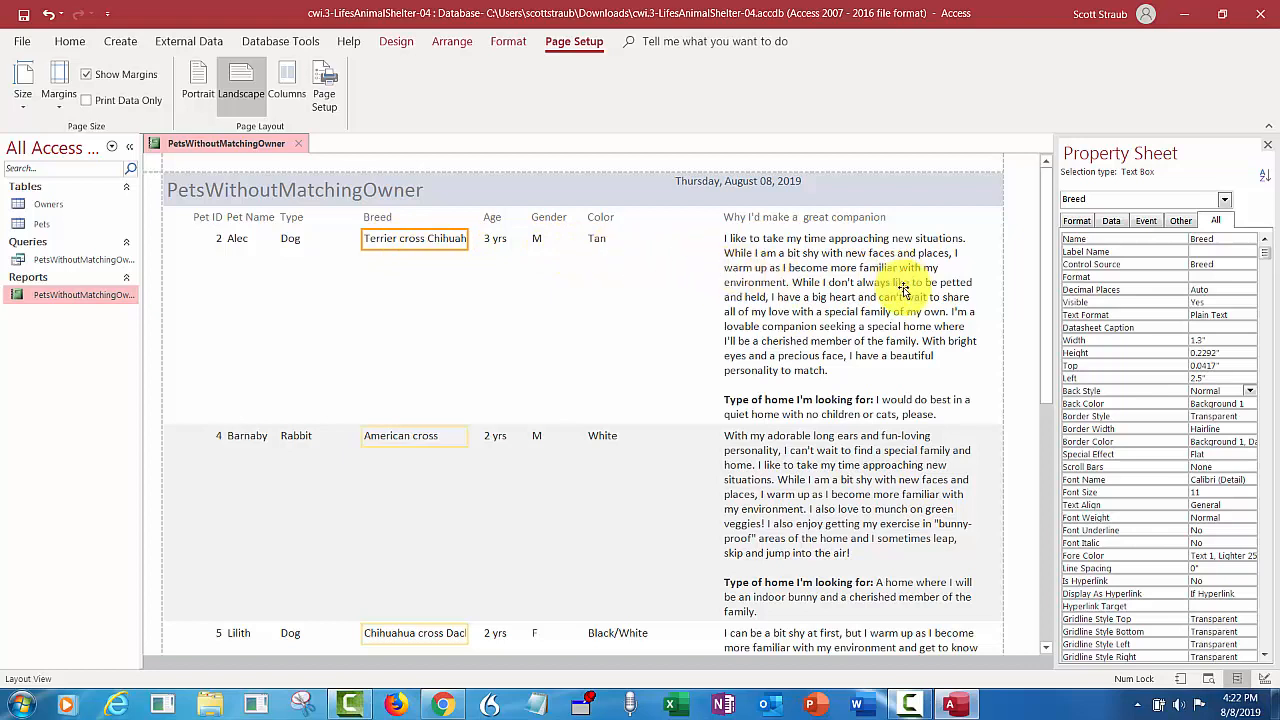
{"action": "left_click", "coordinate": [1185, 353]}
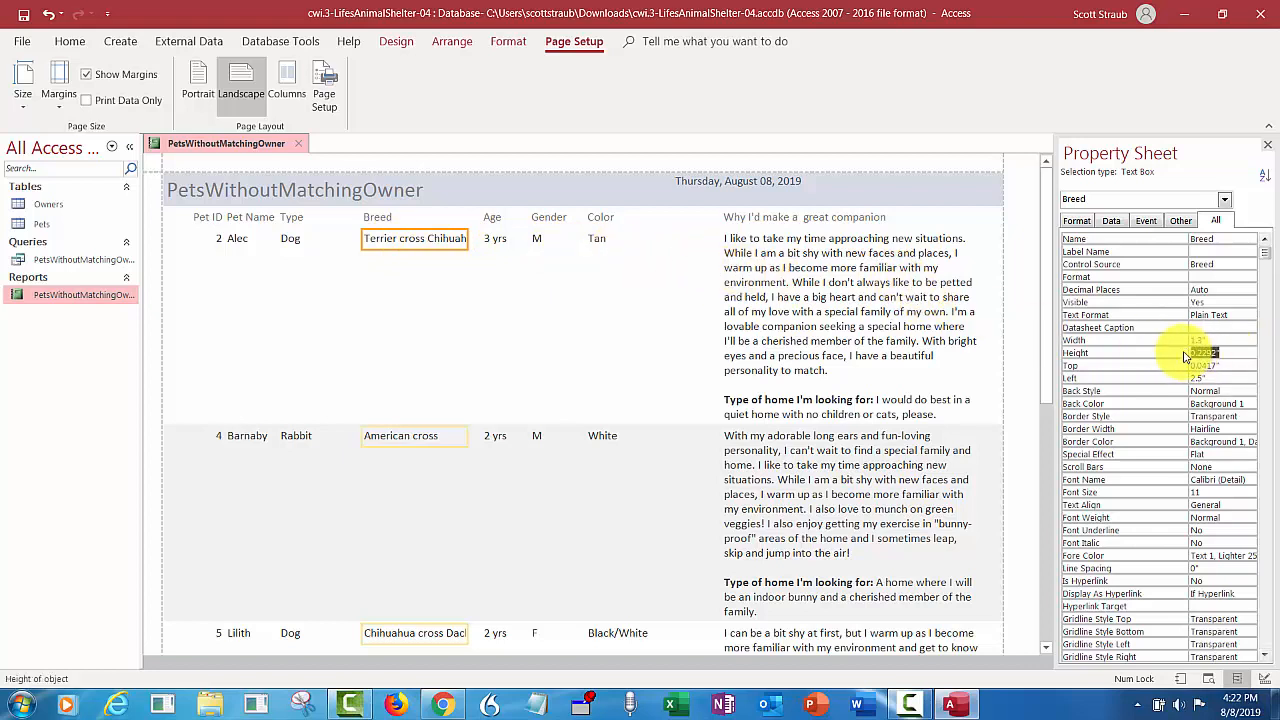
{"action": "key", "text": "Delete"}
{"action": "type", "text": "5"}
{"action": "key", "text": "Return"}
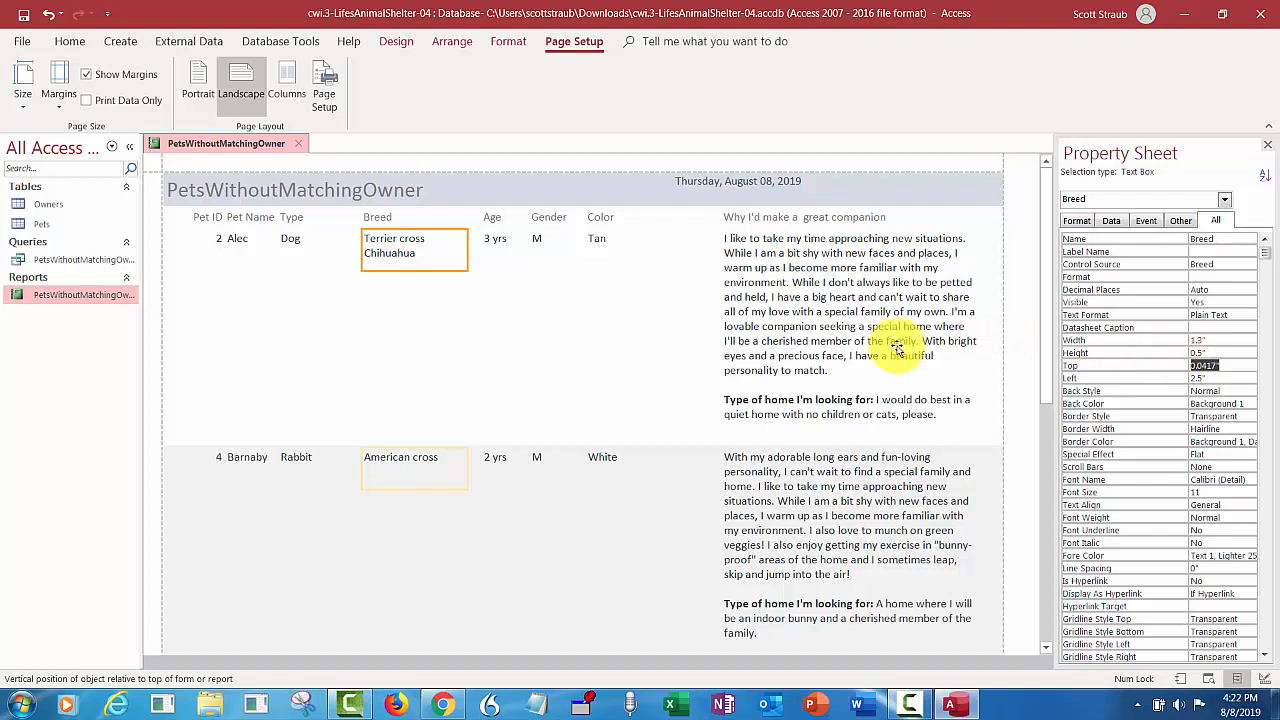
- Set the Type heading and field together to a width of 0.7" and a left position of 1.7"
{"action": "left_click", "coordinate": [293, 246]}
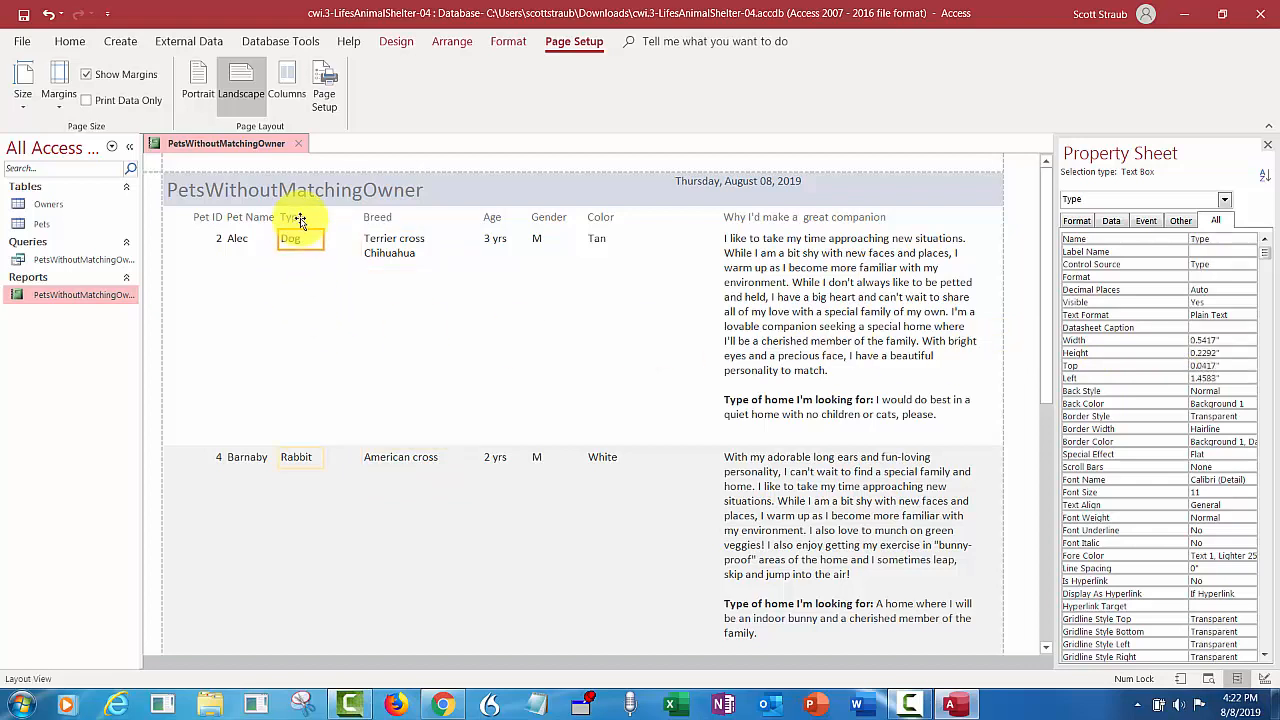
{"action": "left_click", "coordinate": [298, 219], "text": "shift"}
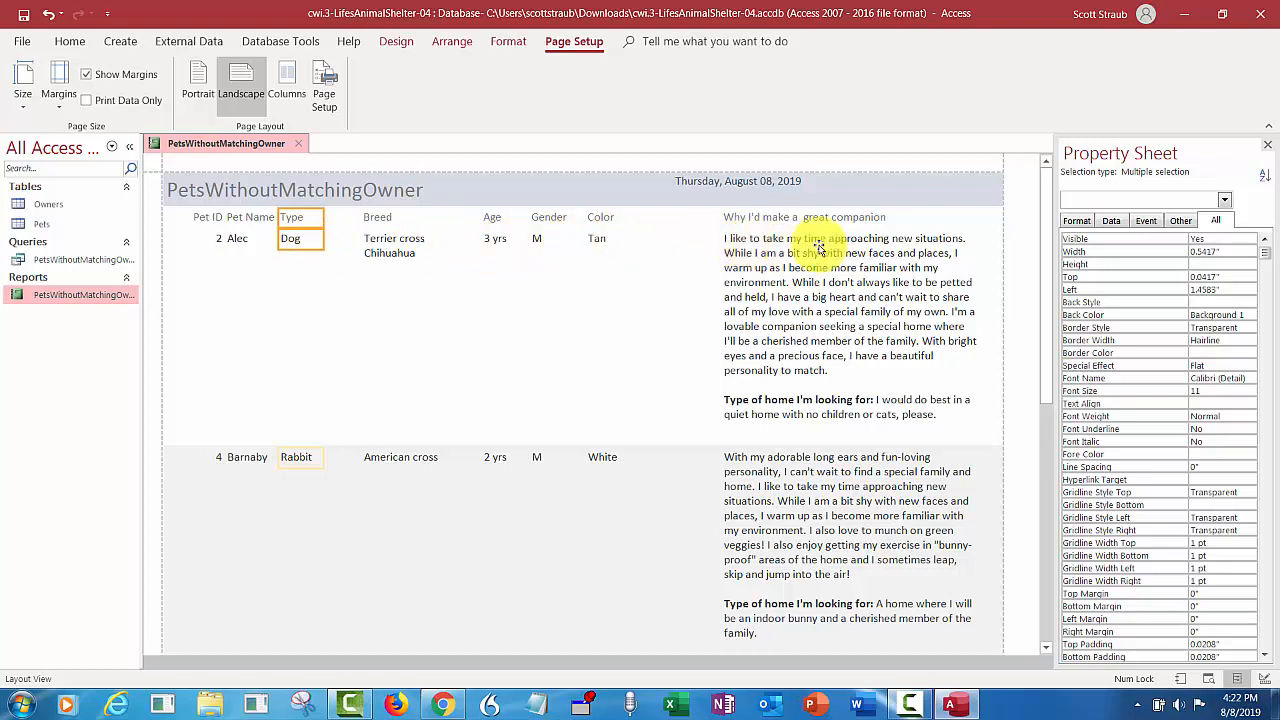
{"action": "left_click", "coordinate": [1168, 254]}
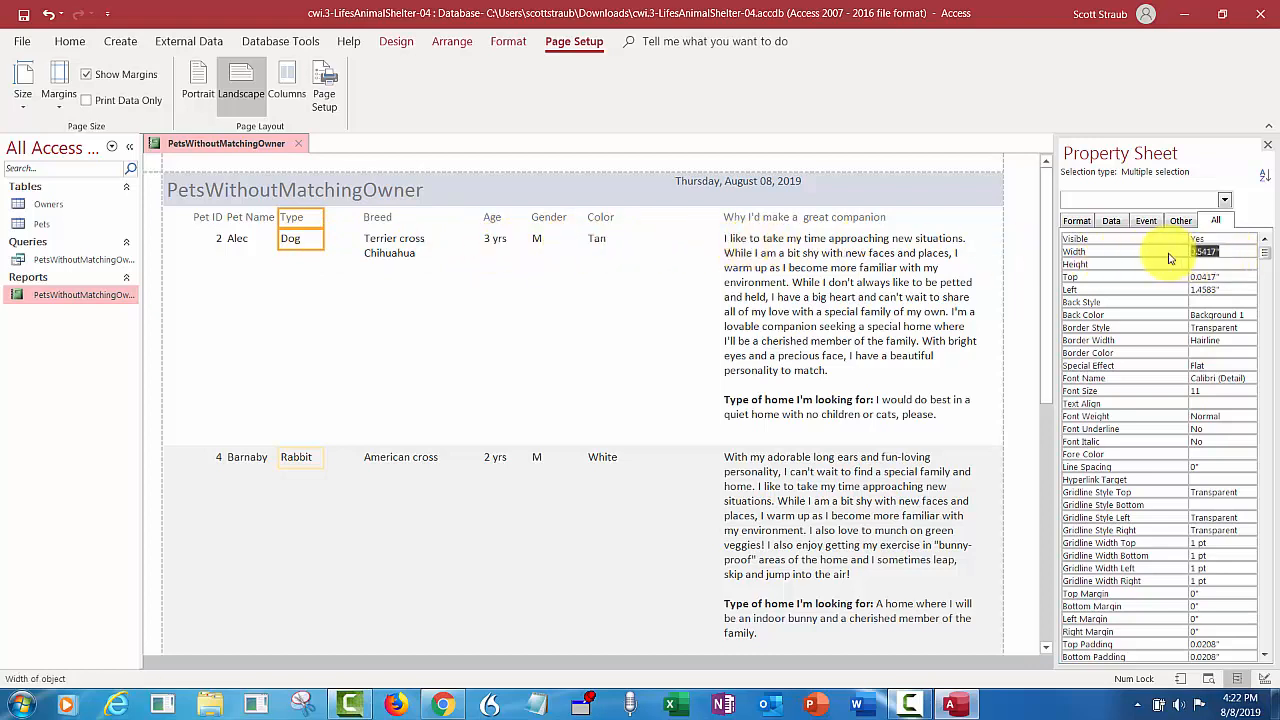
{"action": "key", "text": "Delete"}
{"action": "type", "text": ".7"}
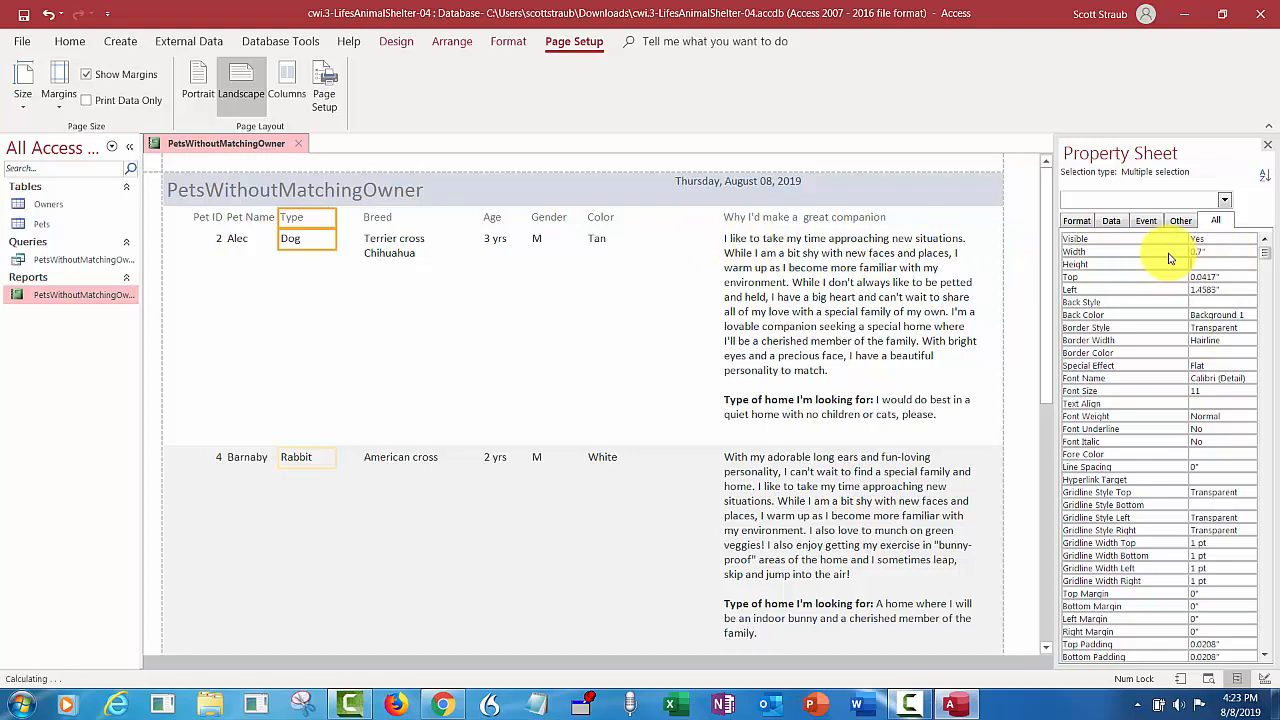
{"action": "key", "text": "Tab"}
{"action": "key", "text": "Tab"}
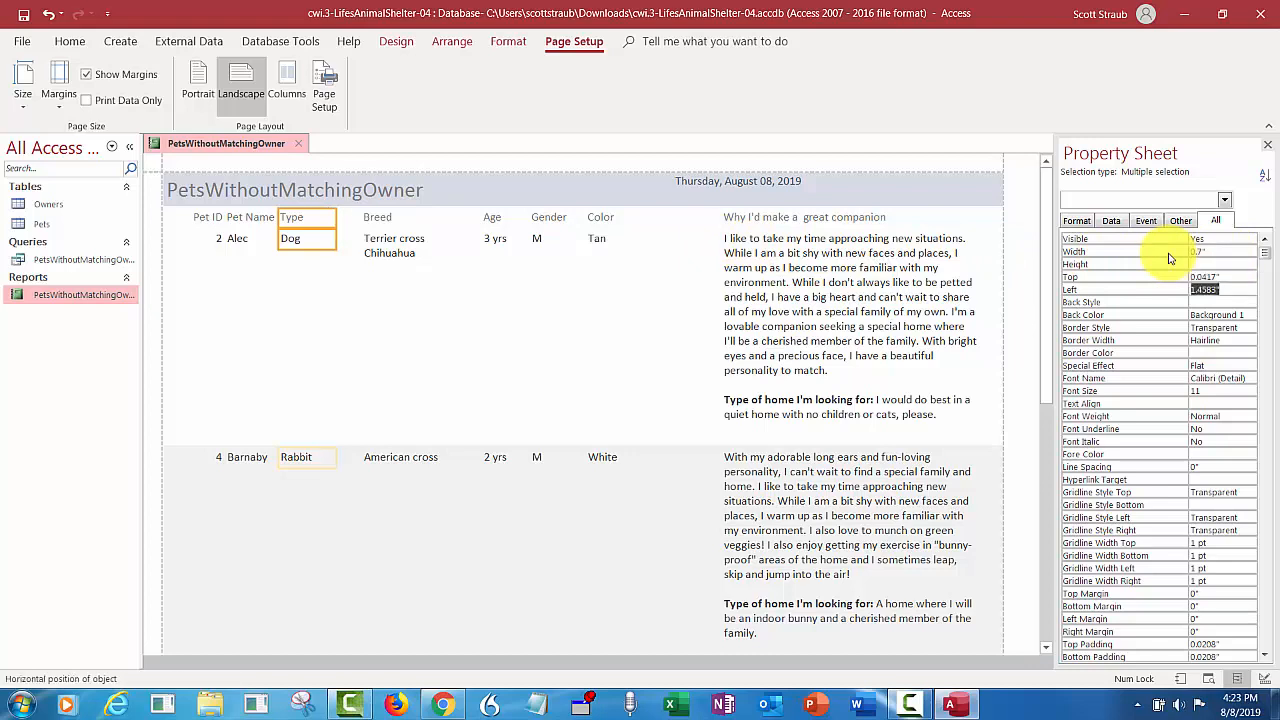
{"action": "type", "text": "1.7"}
{"action": "key", "text": "Tab"}
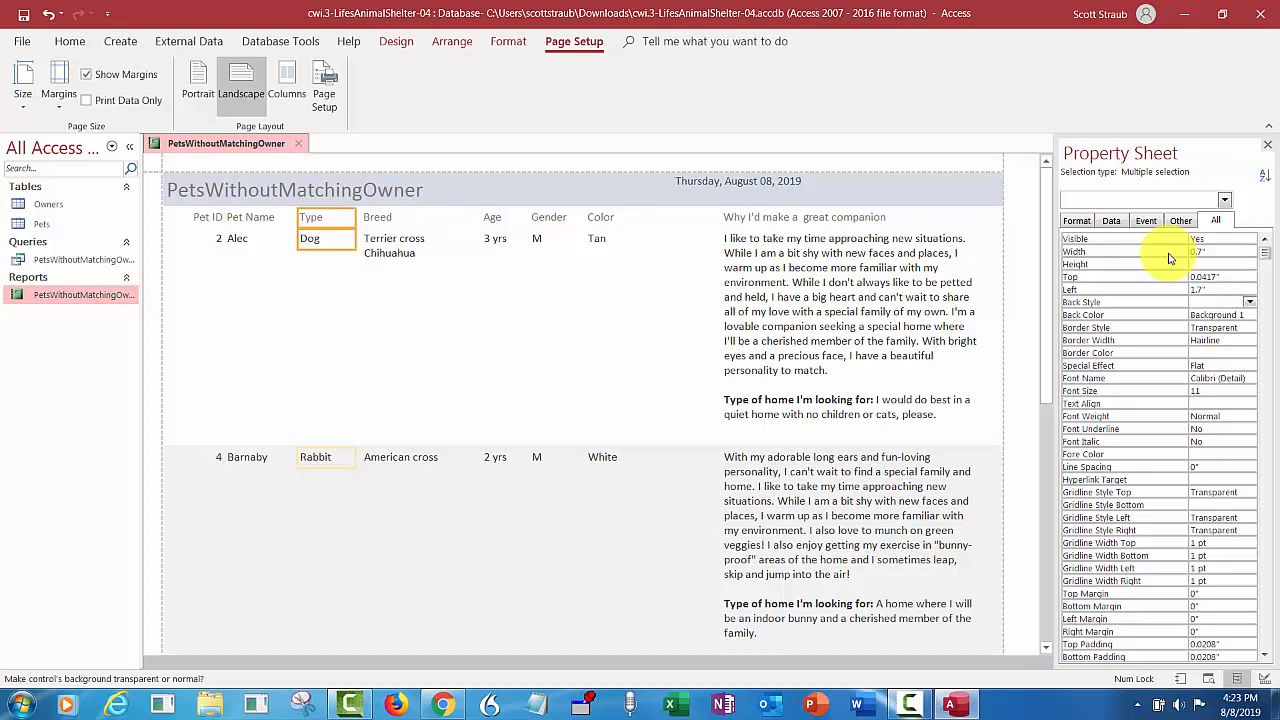
- Set the Pet Name heading and field together to a width of 0.8" and a left position of 0.8", and save the report
{"action": "left_click", "coordinate": [236, 249]}
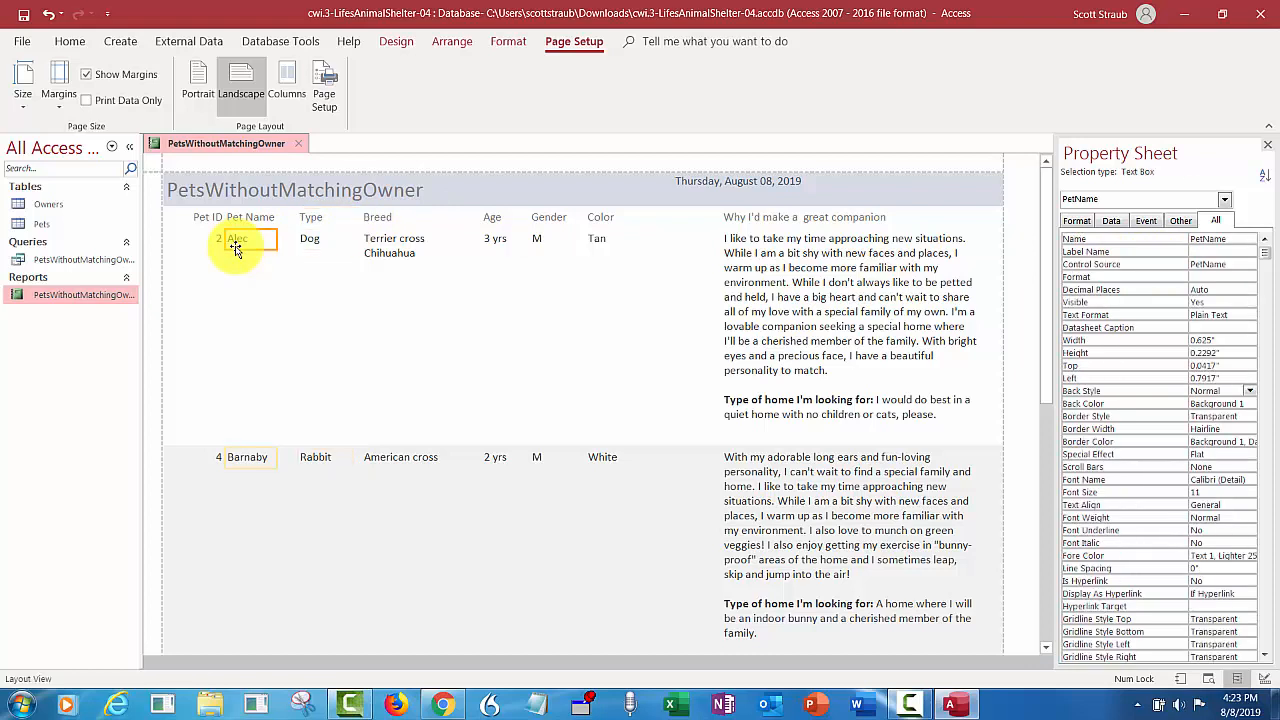
{"action": "left_click", "coordinate": [252, 219], "text": "shift"}
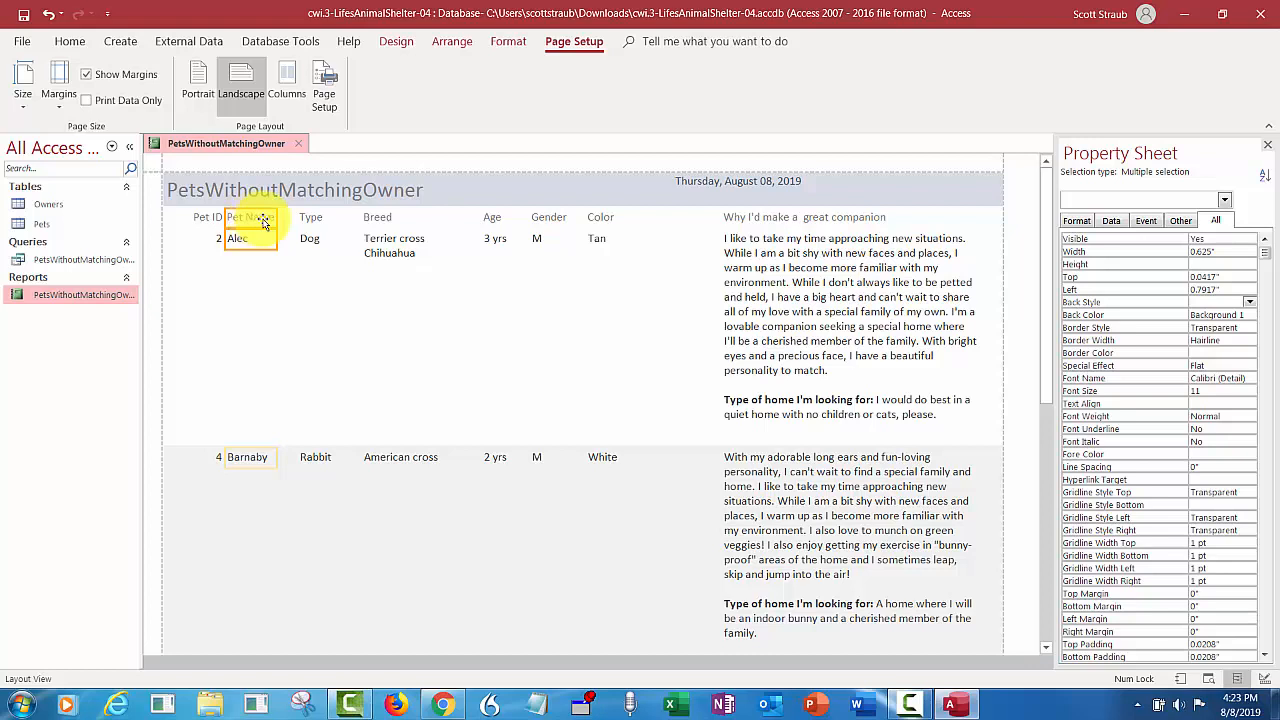
{"action": "left_click", "coordinate": [1191, 253]}
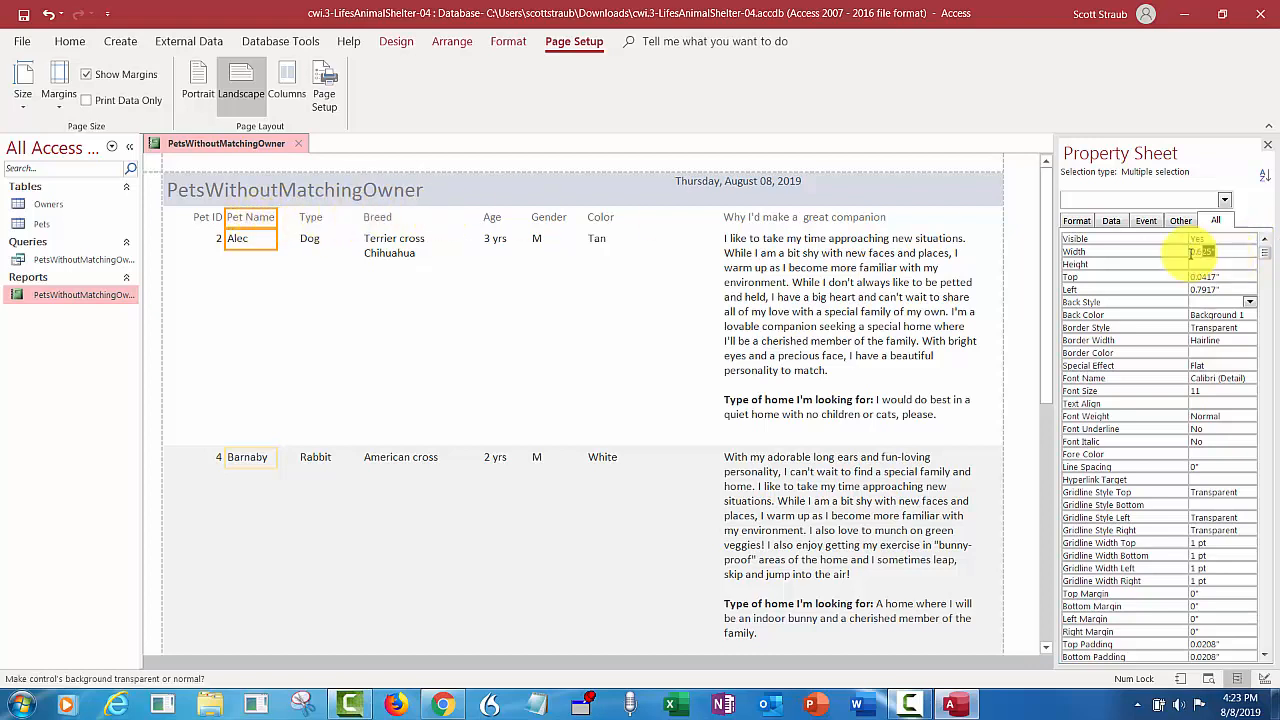
{"action": "type", "text": "0.8"}
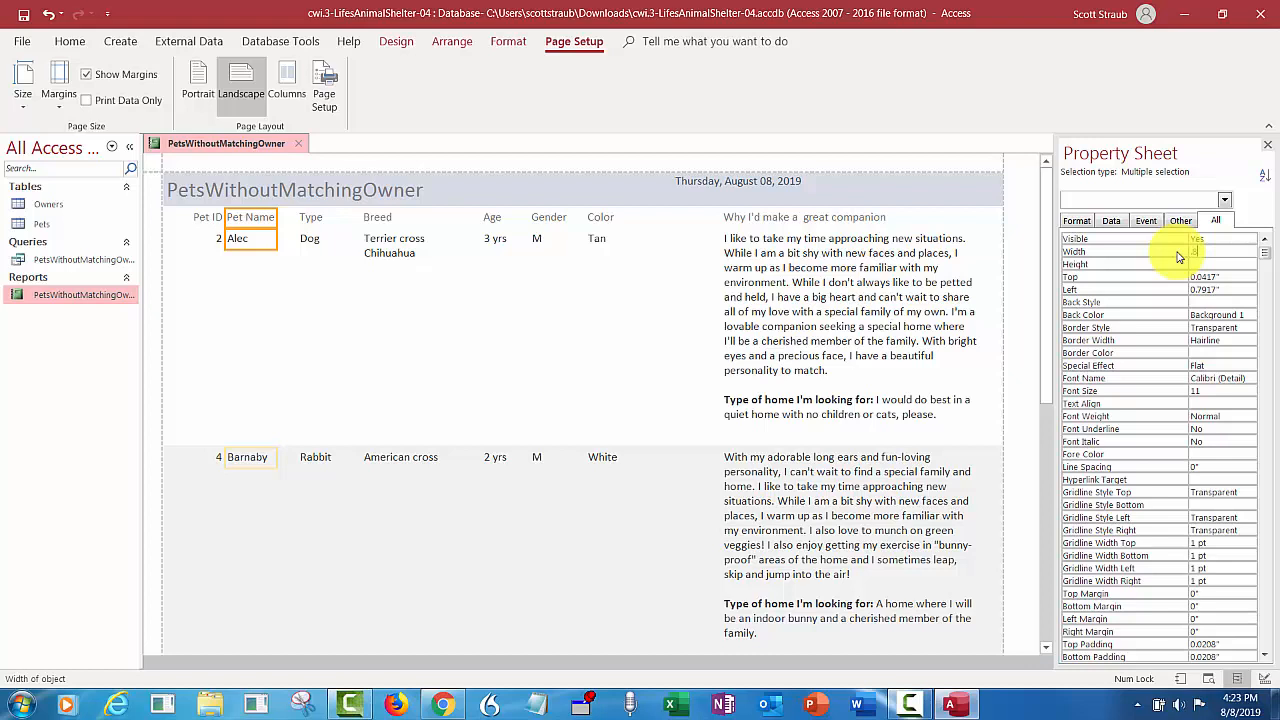
{"action": "key", "text": "Return"}
{"action": "key", "text": "Return"}
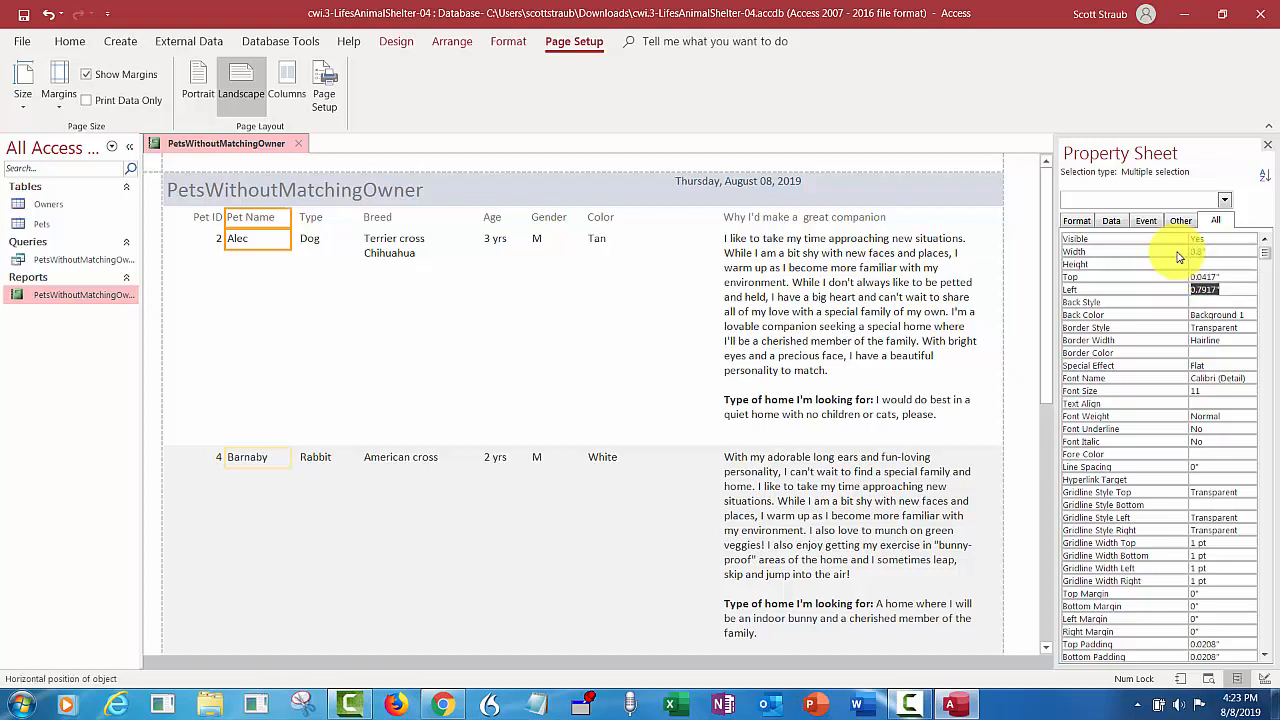
{"action": "type", "text": ".8"}
{"action": "key", "text": "Return"}
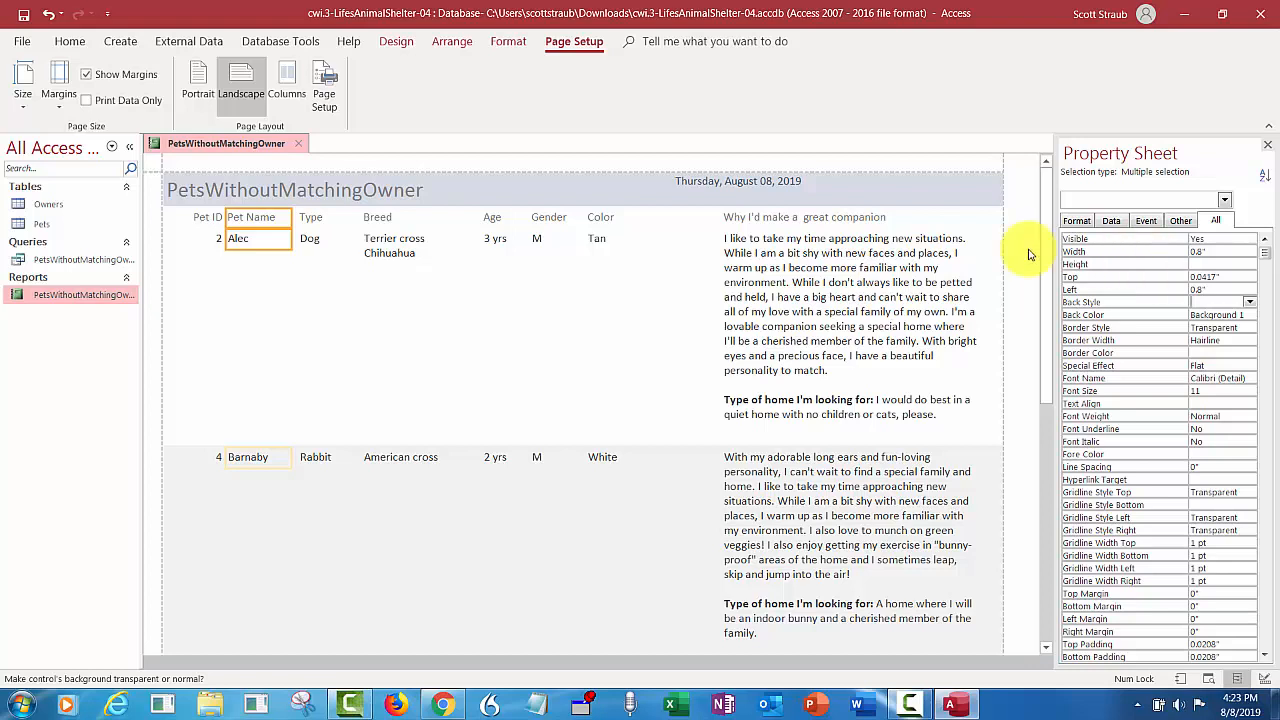
{"action": "left_click", "coordinate": [23, 22]}
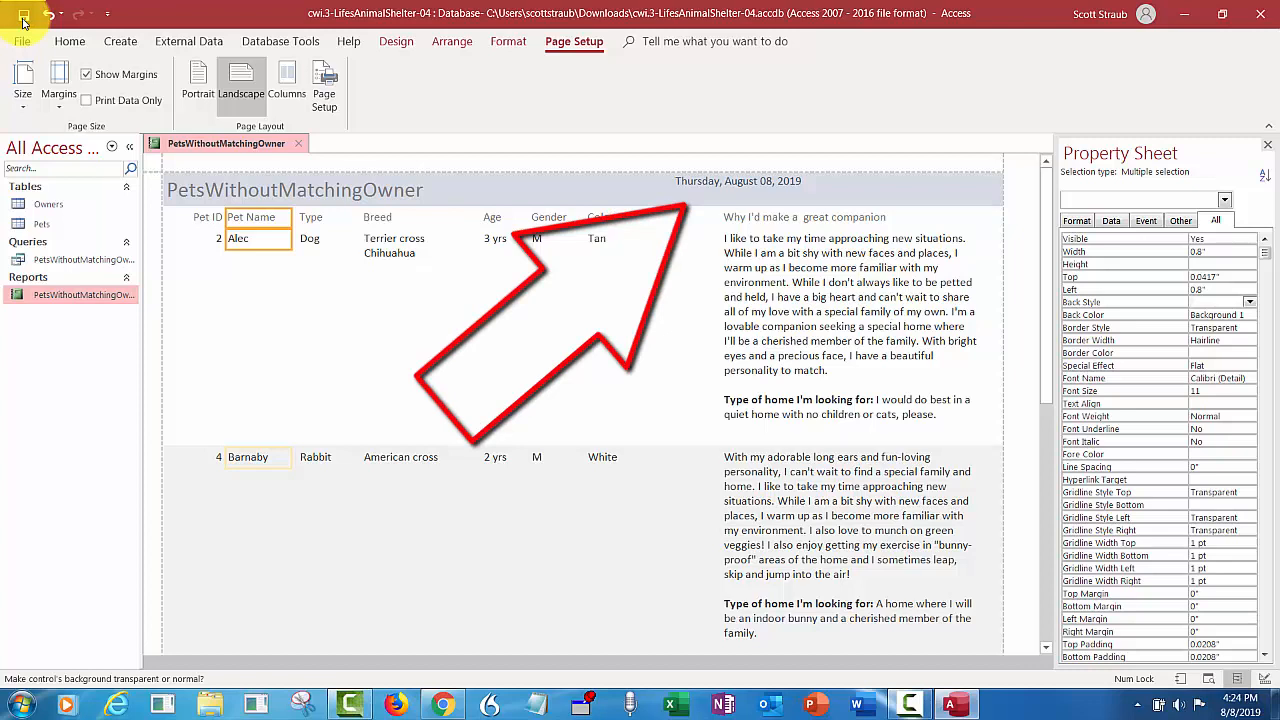
- Set the left position of the date in the report header to 7.4"
{"action": "left_click", "coordinate": [751, 187]}
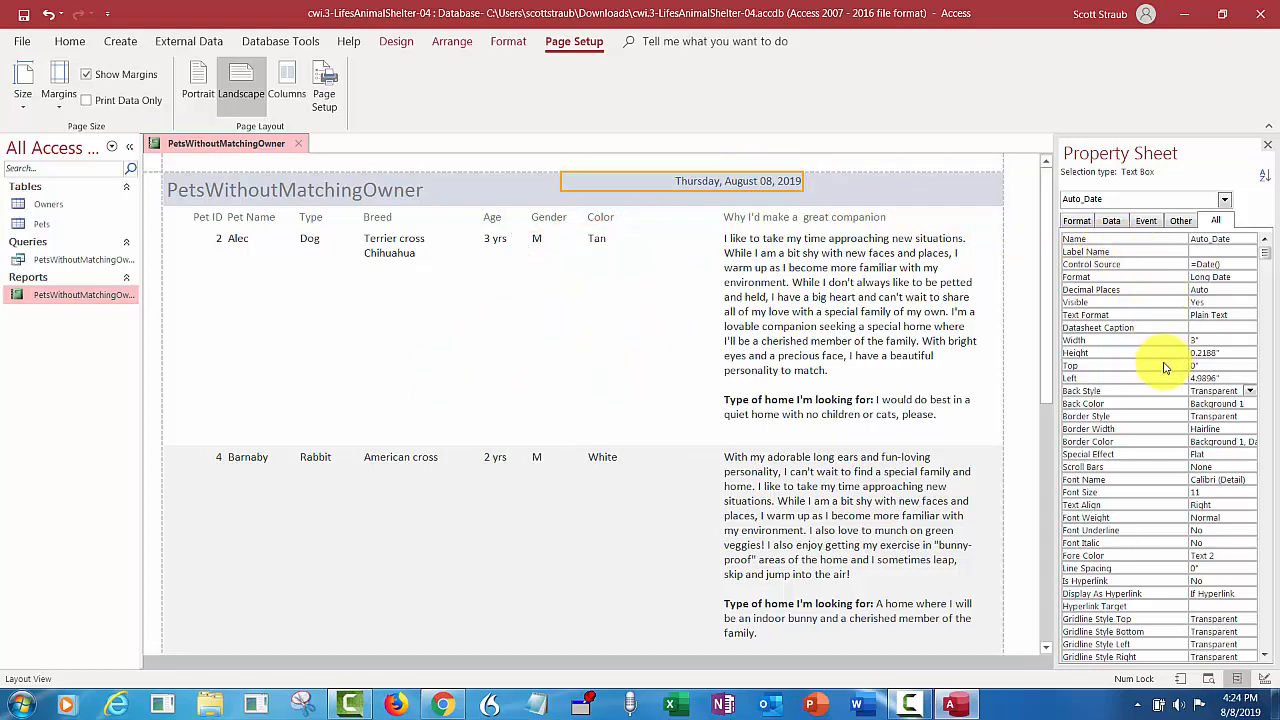
{"action": "left_click_drag", "start_coordinate": [1228, 380], "coordinate": [1178, 379]}
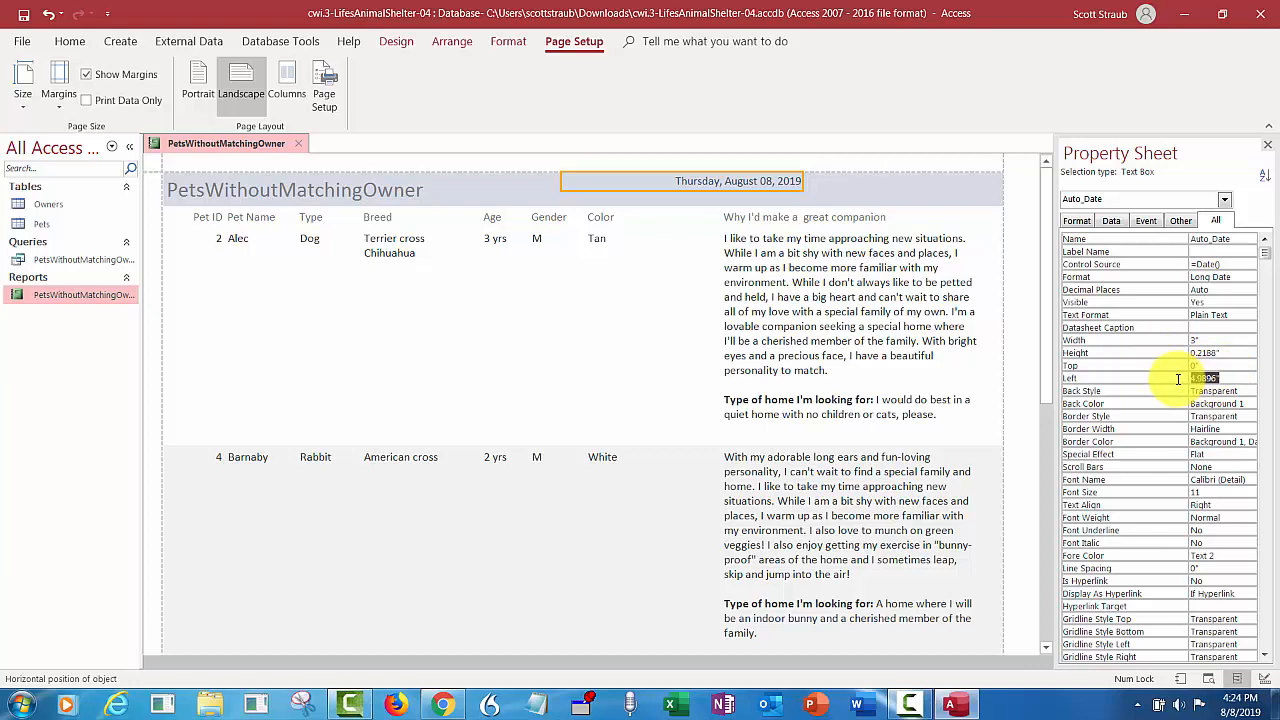
{"action": "type", "text": "7.4"}
{"action": "key", "text": "Return"}
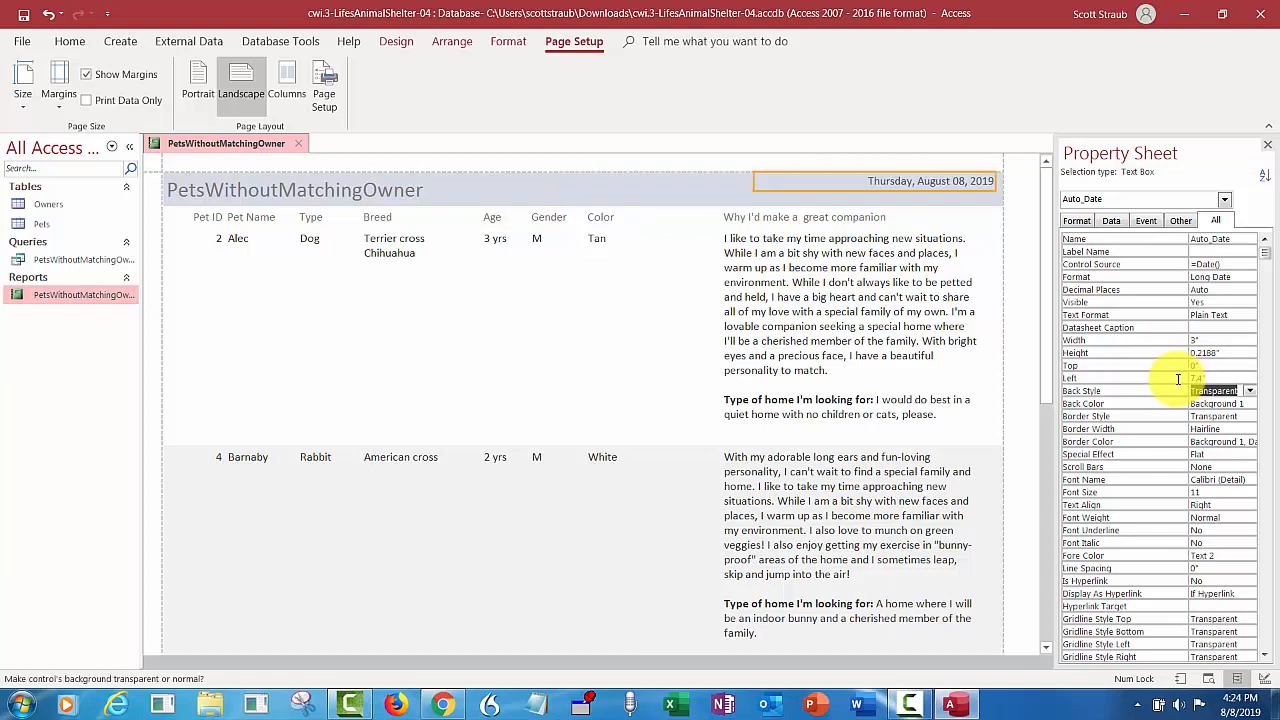
- Change the report title in the header to "Pets Available for Adoption"
{"action": "left_click", "coordinate": [360, 190]}
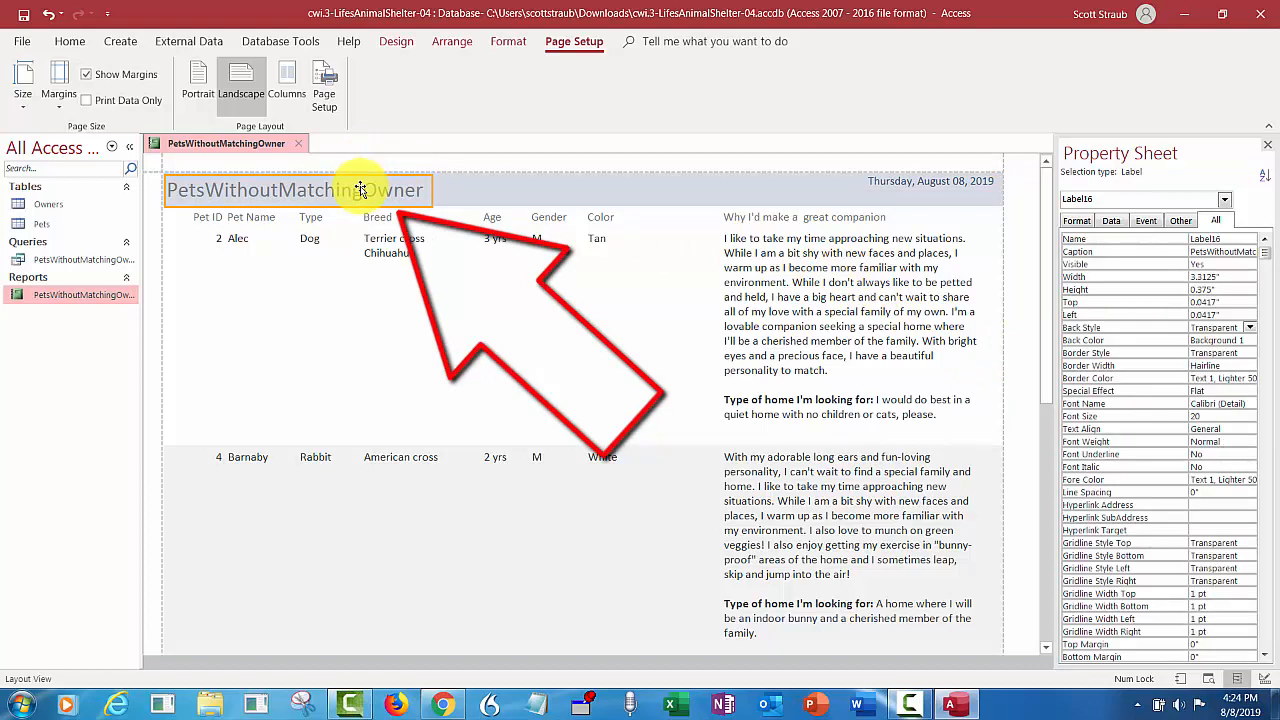
{"action": "double_click", "coordinate": [360, 190]}
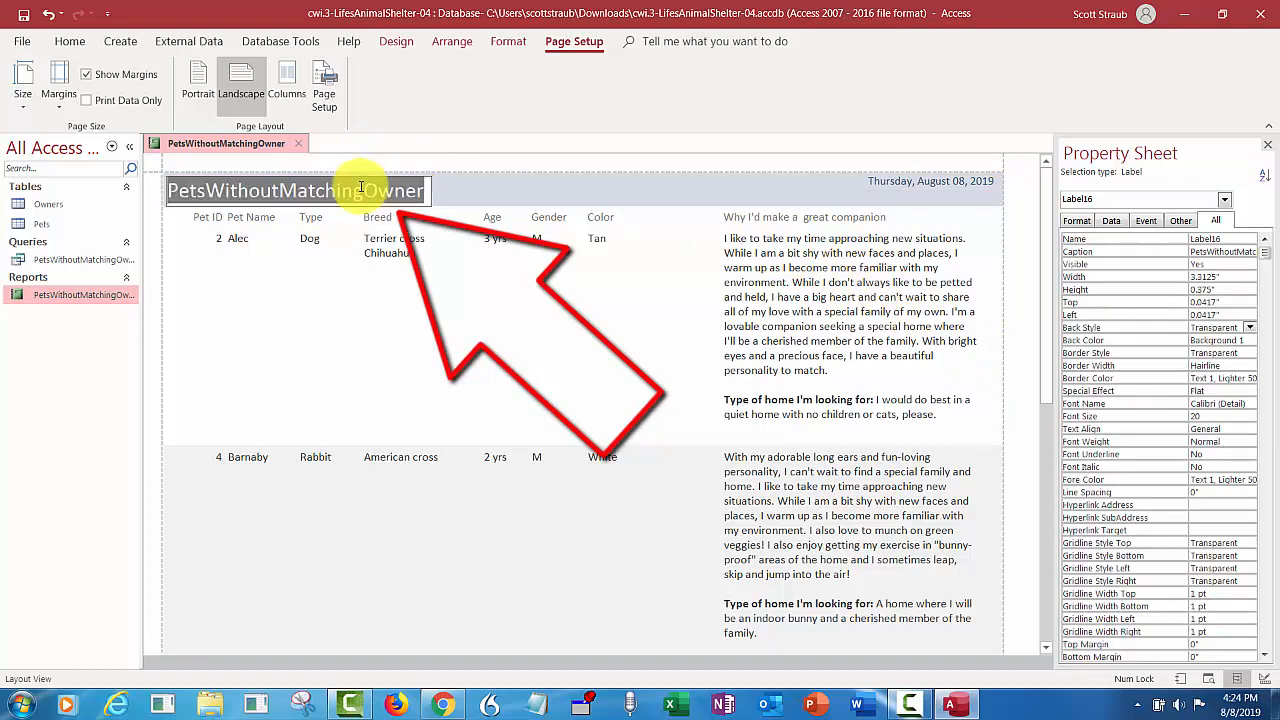
{"action": "type", "text": "Pet"}
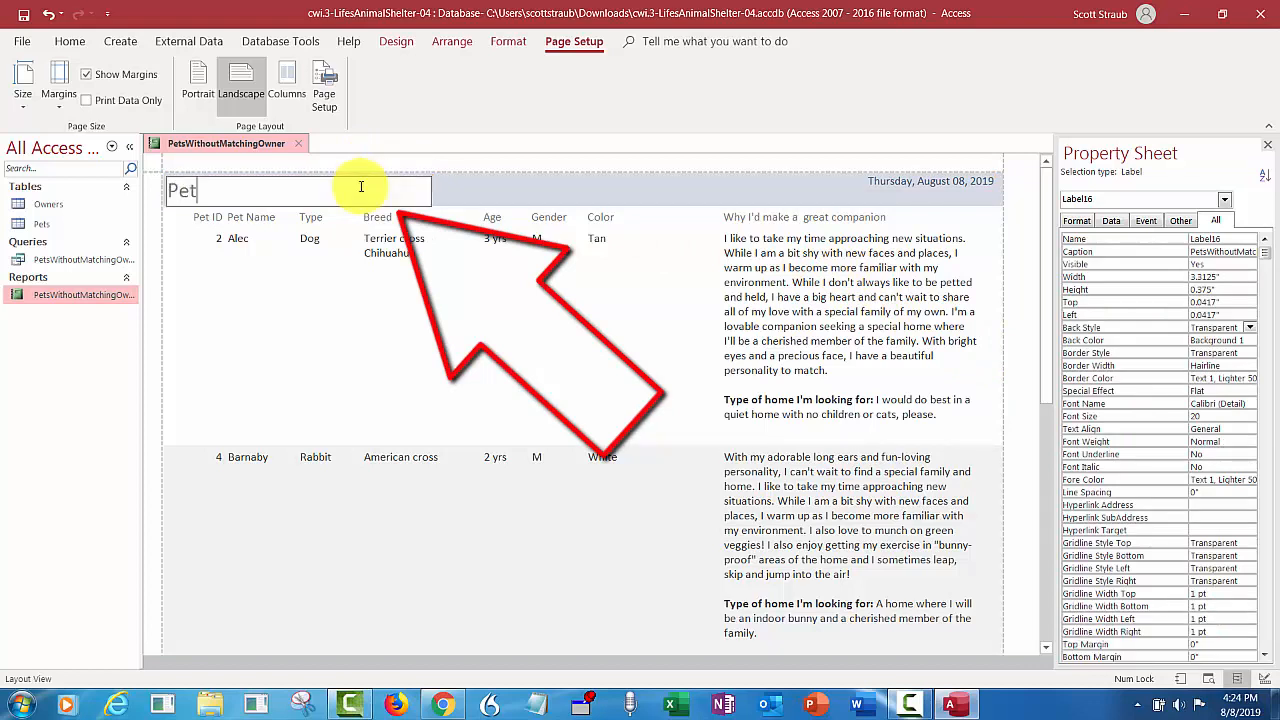
{"action": "type", "text": "s Availa"}
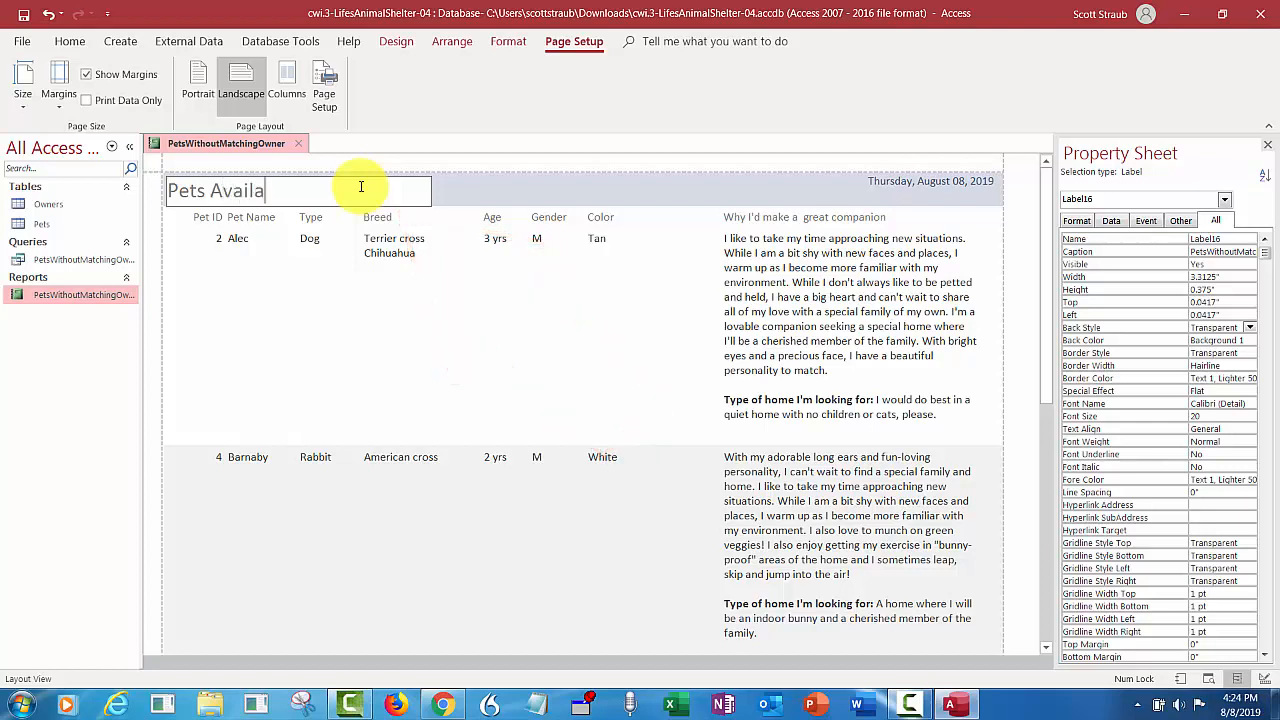
{"action": "type", "text": "ble for Adoption"}
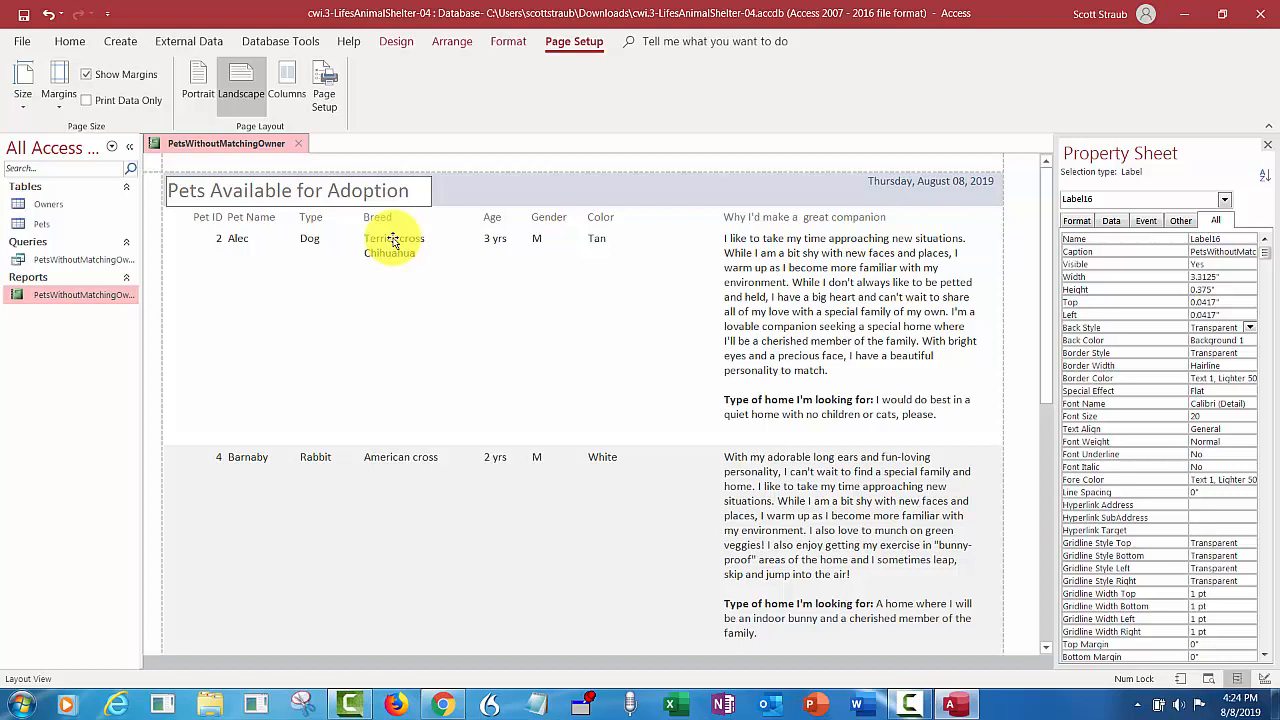
{"action": "left_click", "coordinate": [600, 202]}
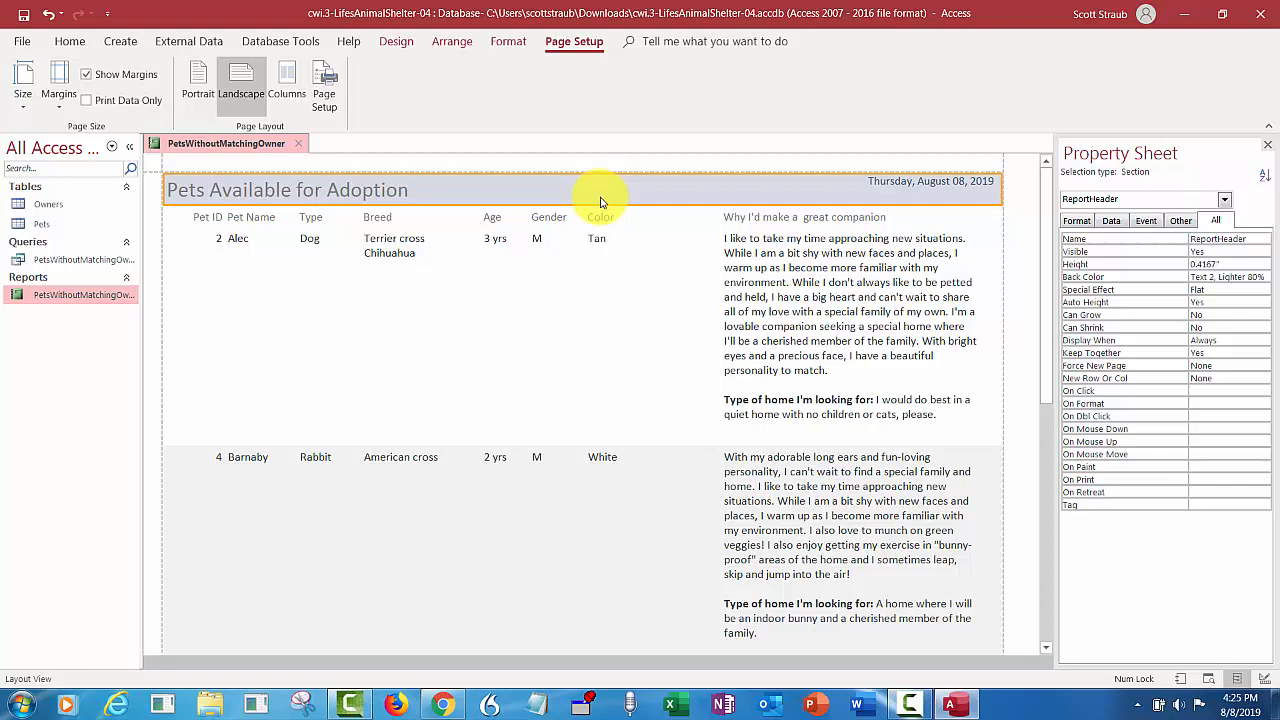
- Set the left position of the page number in the report footer to 9" and close the Property Sheet
{"action": "left_click_drag", "start_coordinate": [1048, 217], "coordinate": [1049, 623]}
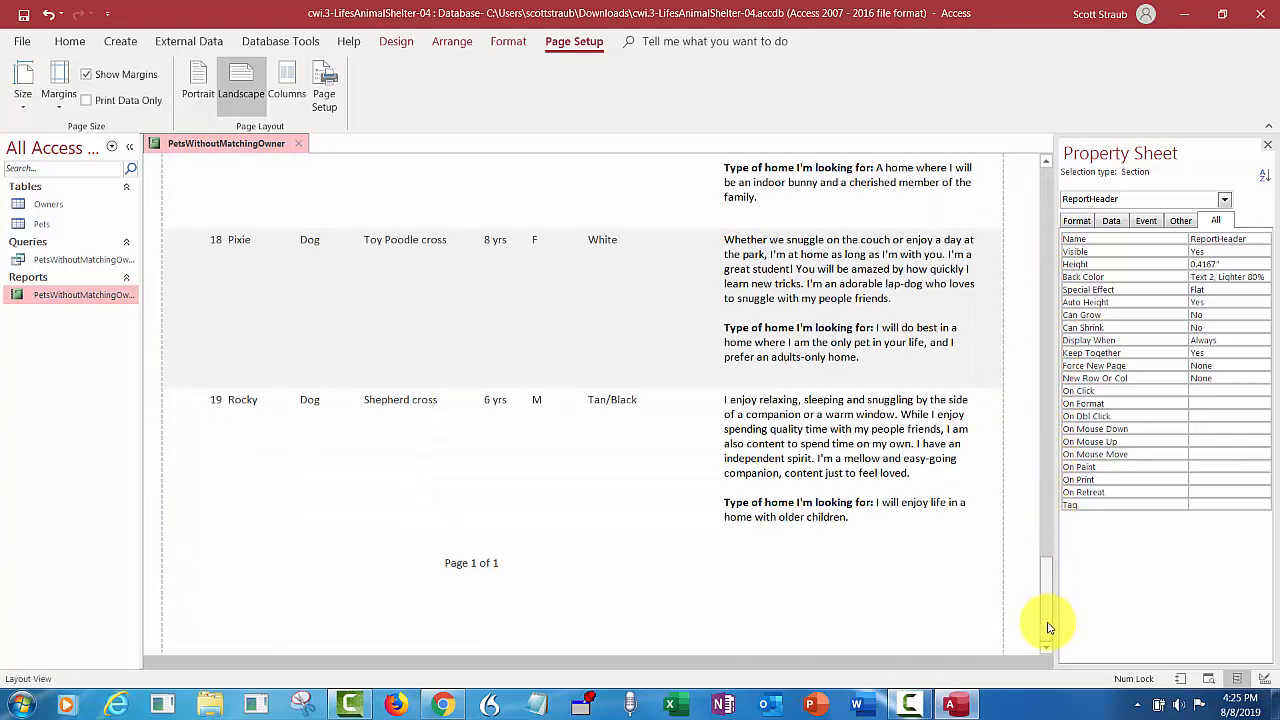
{"action": "left_click", "coordinate": [477, 563]}
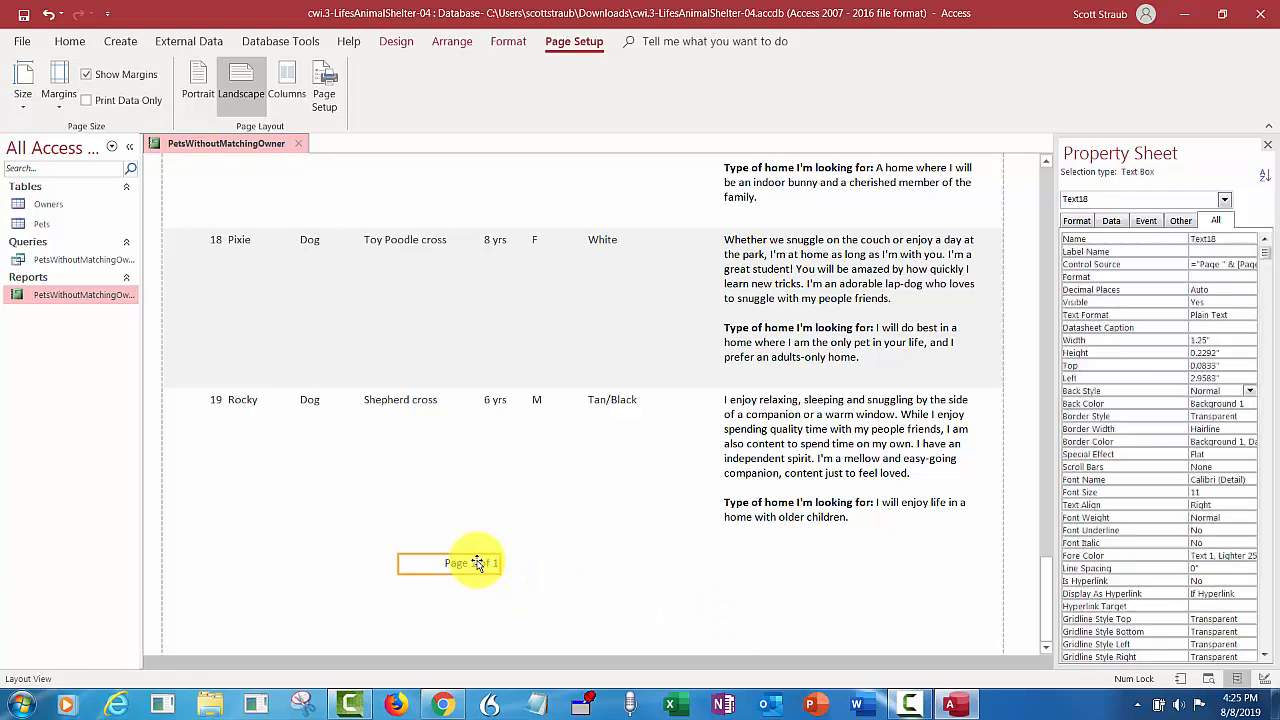
{"action": "left_click", "coordinate": [535, 564]}
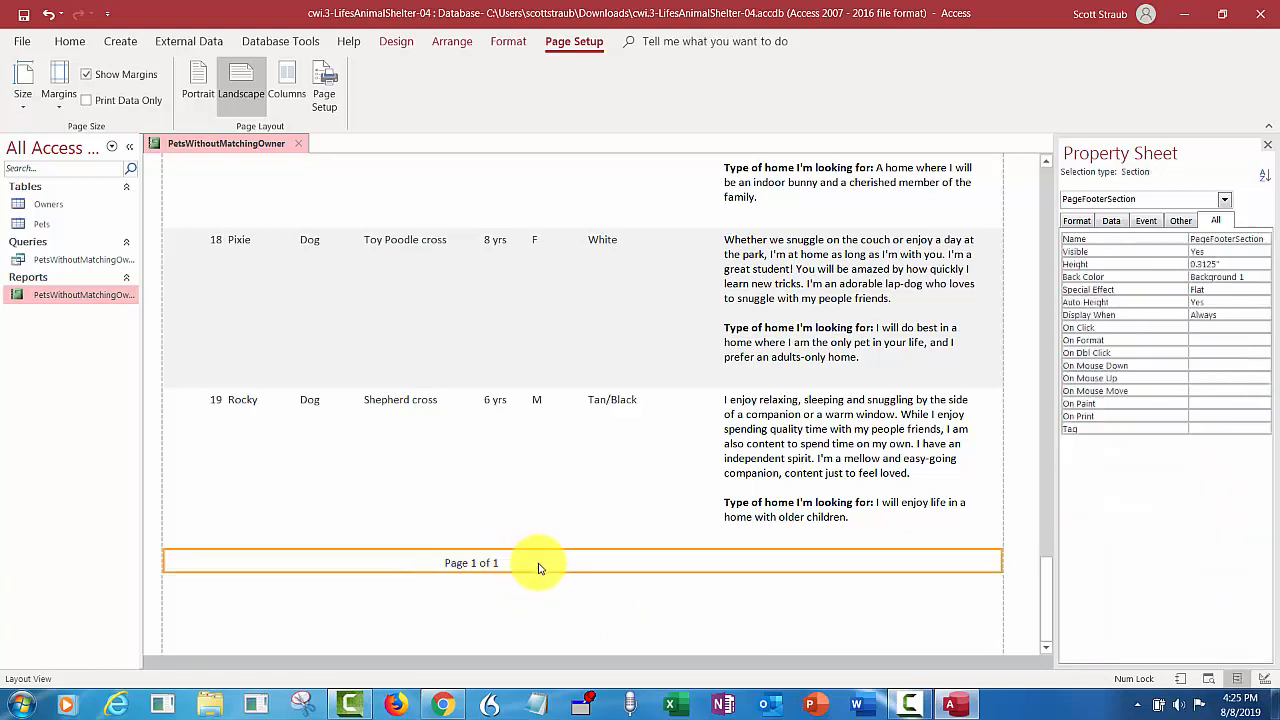
{"action": "left_click", "coordinate": [467, 564]}
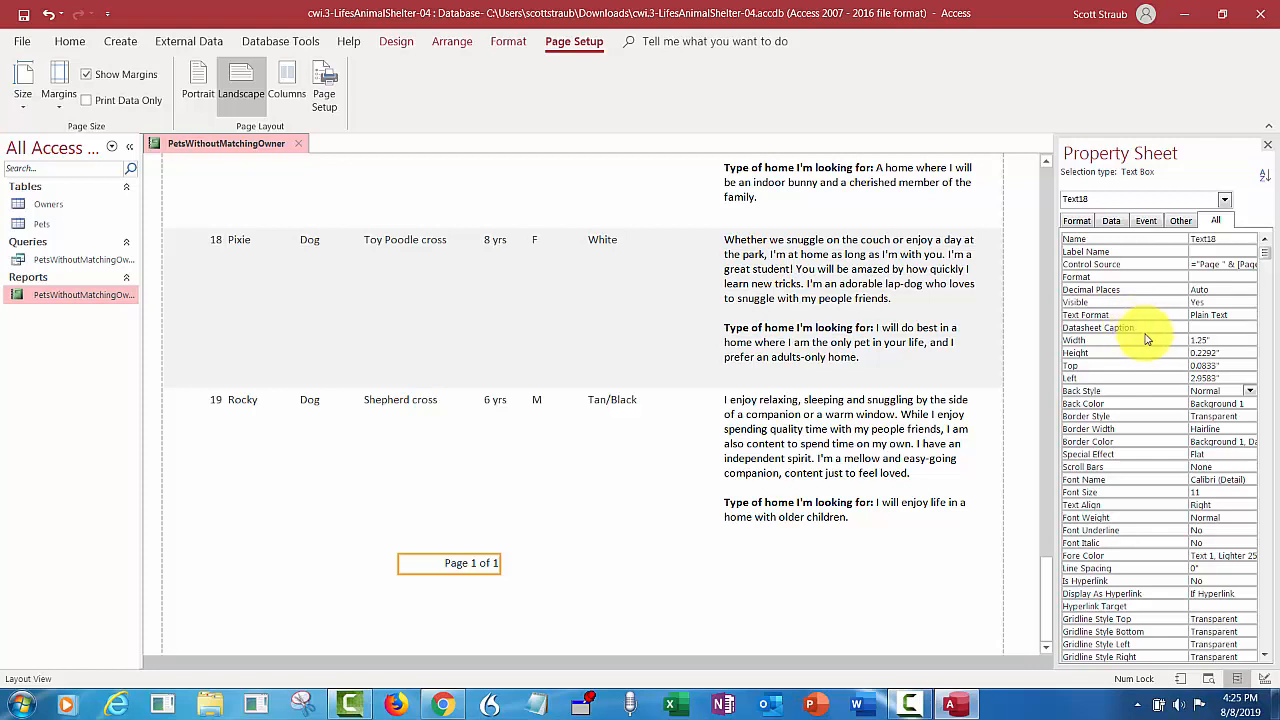
{"action": "left_click", "coordinate": [1193, 380]}
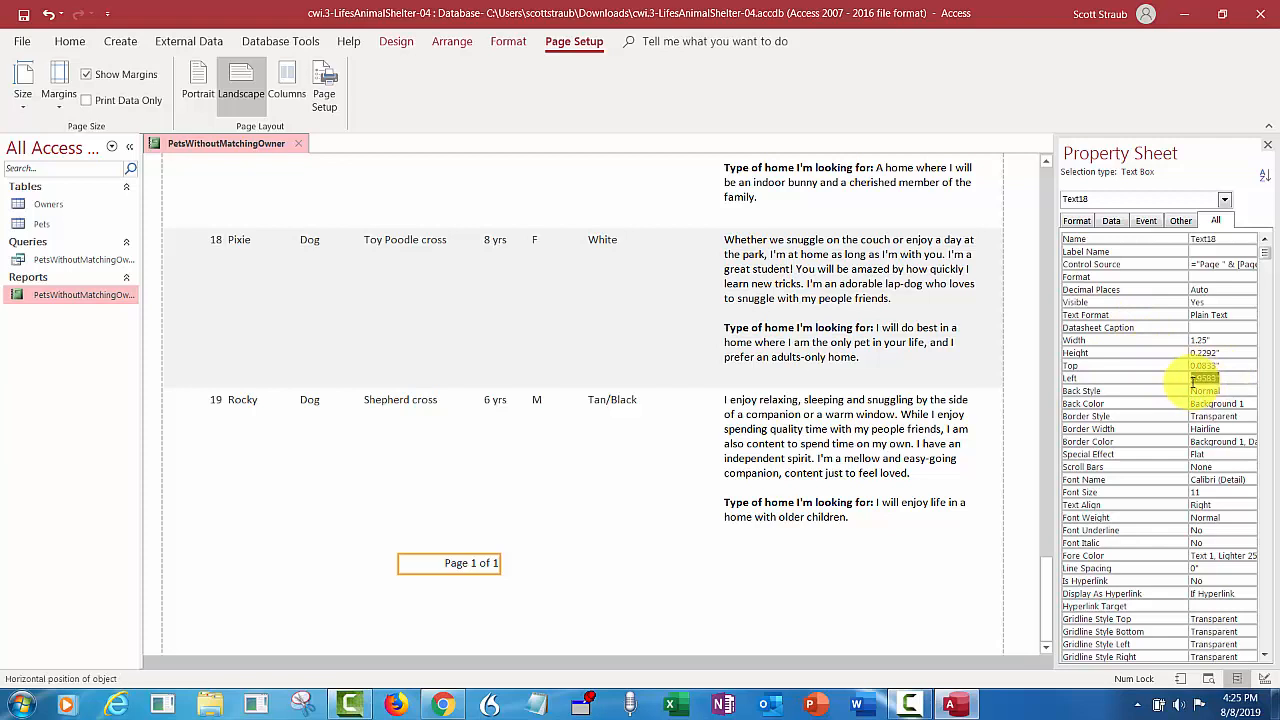
{"action": "key", "text": "Delete"}
{"action": "type", "text": "9"}
{"action": "key", "text": "Return"}
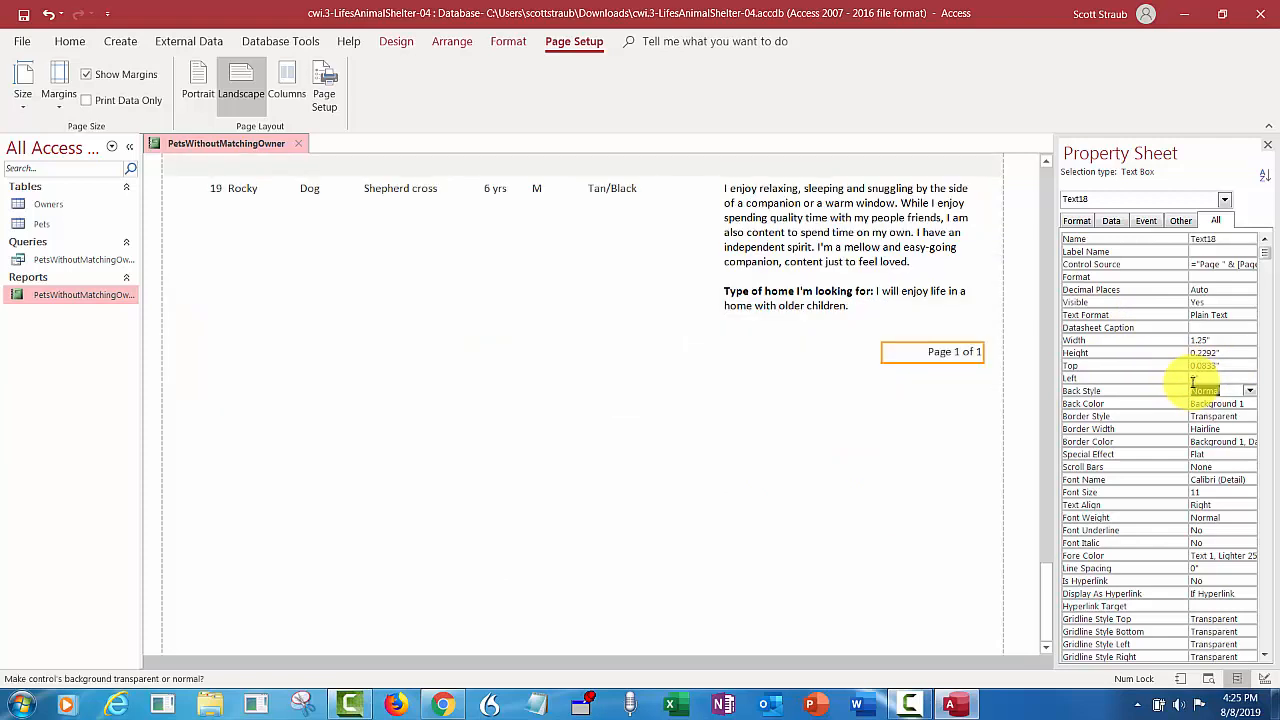
{"action": "key", "text": "F4"}
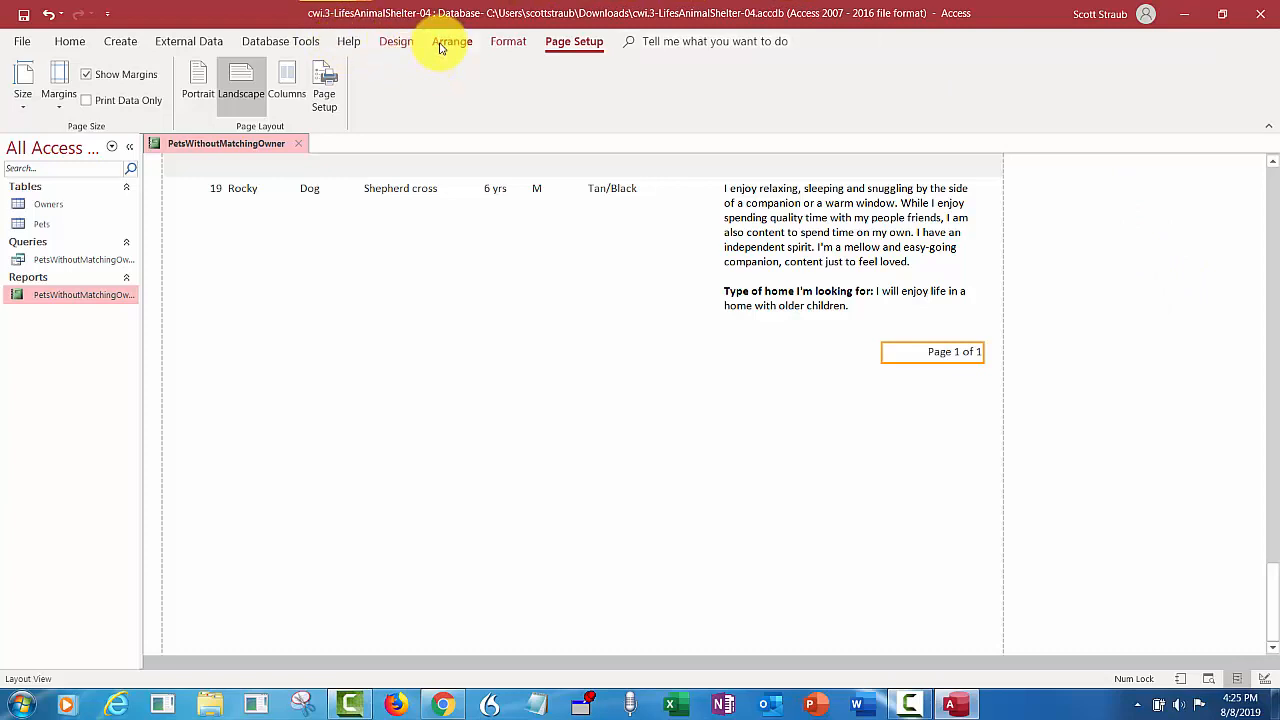
- Group the report on the Type field, keeping the header and first record together on one page
{"action": "left_click", "coordinate": [396, 42]}
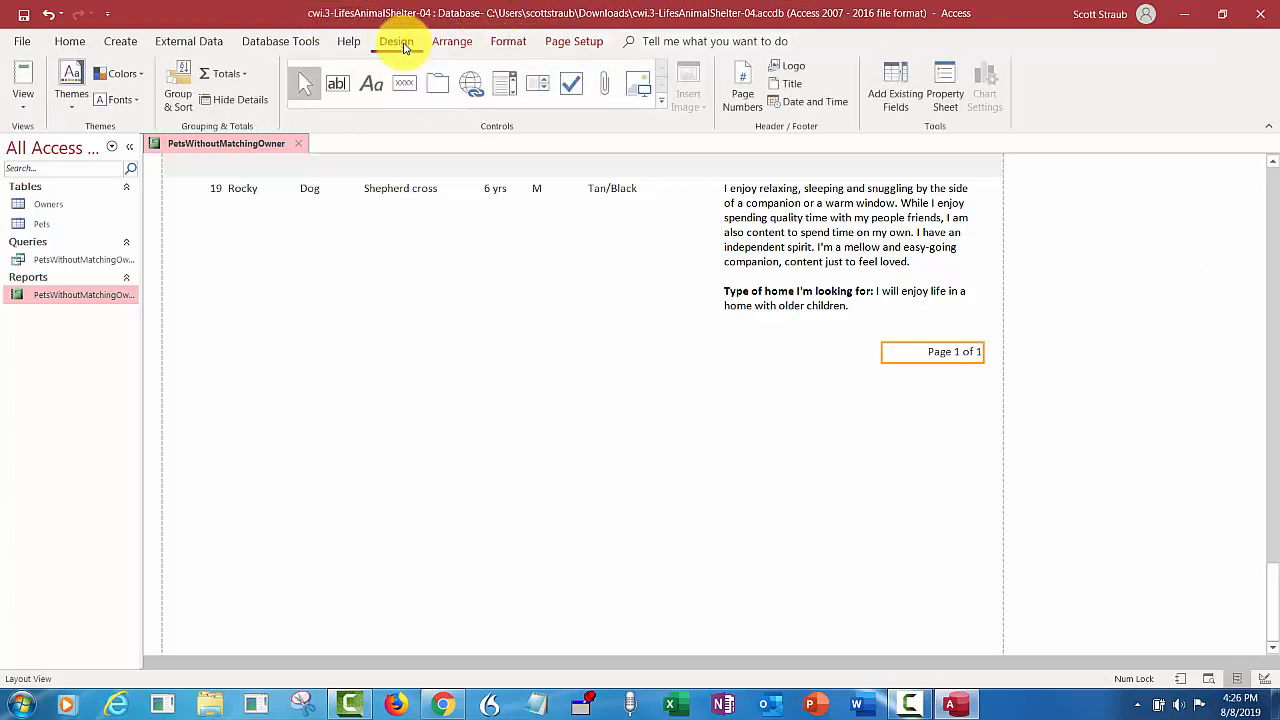
{"action": "left_click", "coordinate": [180, 88]}
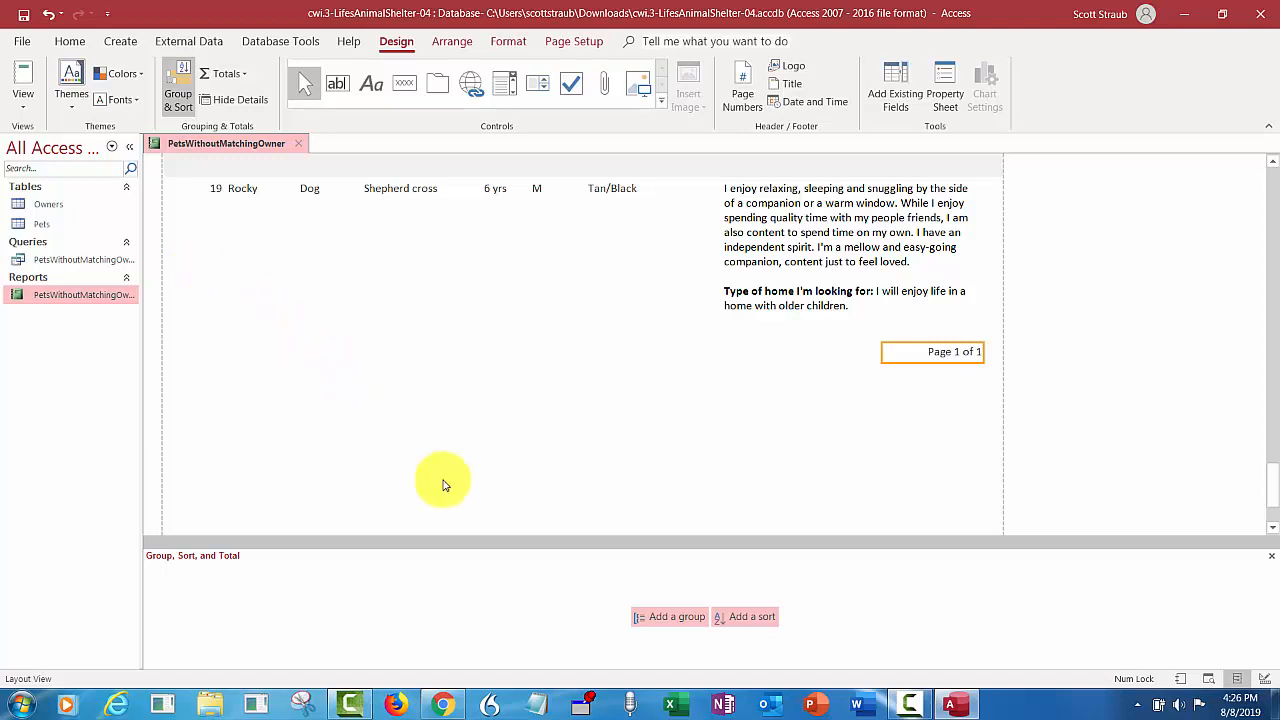
{"action": "left_click", "coordinate": [670, 626]}
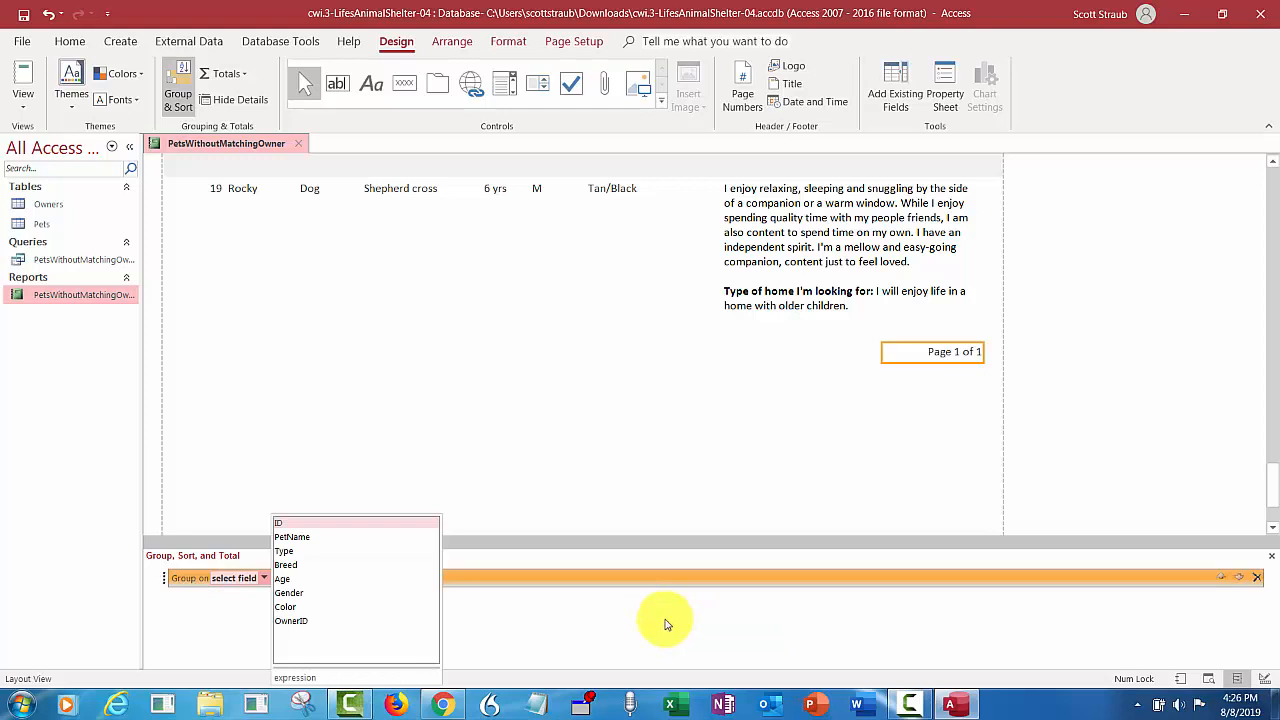
{"action": "left_click", "coordinate": [305, 551]}
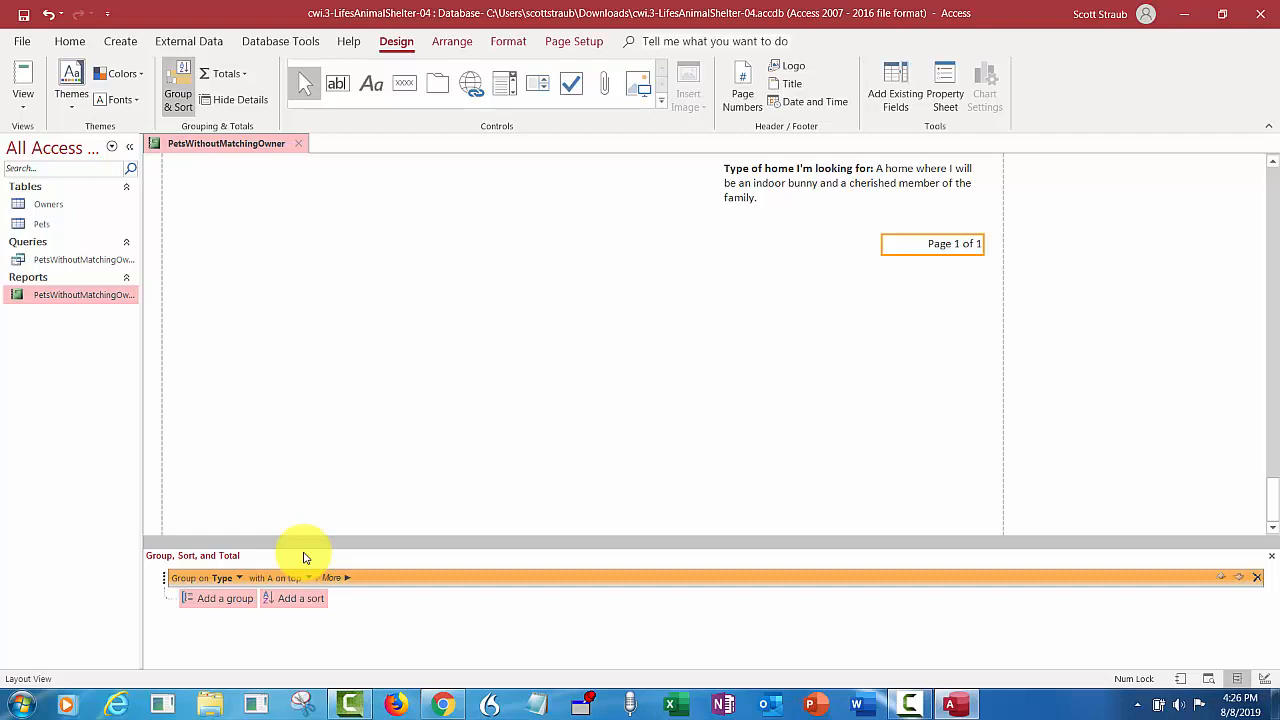
{"action": "left_click", "coordinate": [345, 579]}
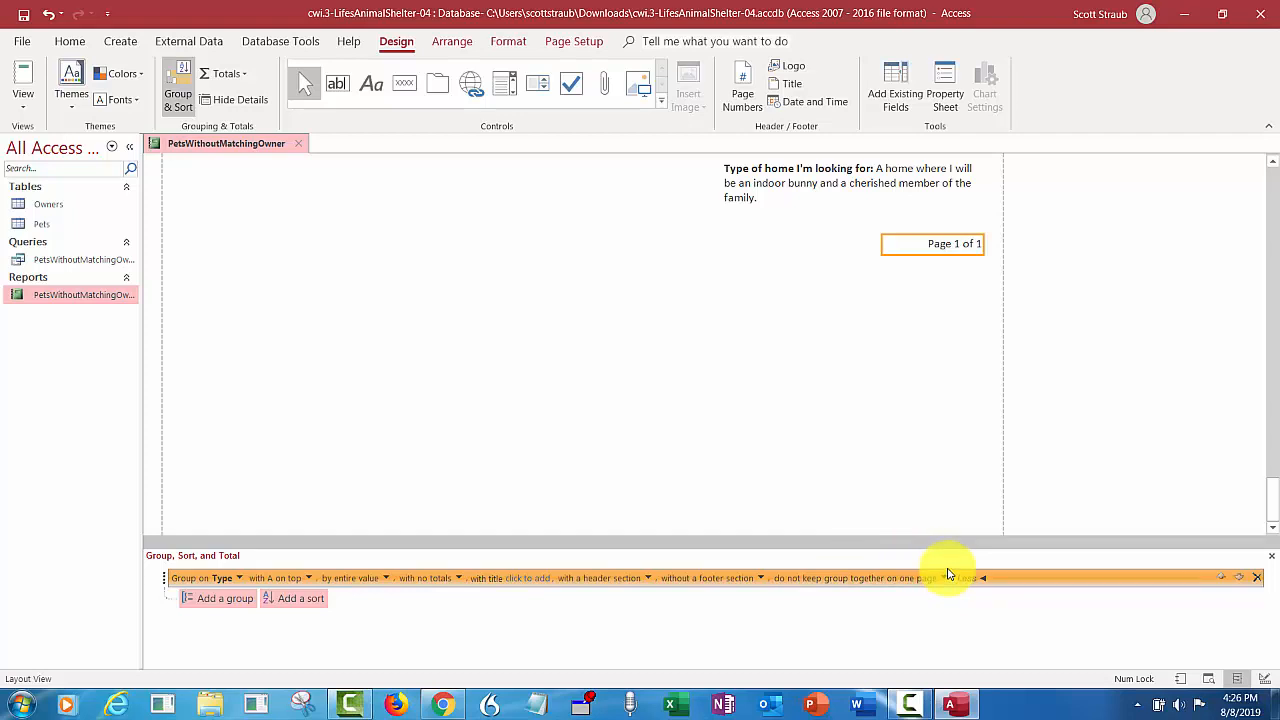
{"action": "left_click", "coordinate": [948, 576]}
{"action": "left_click", "coordinate": [944, 579]}
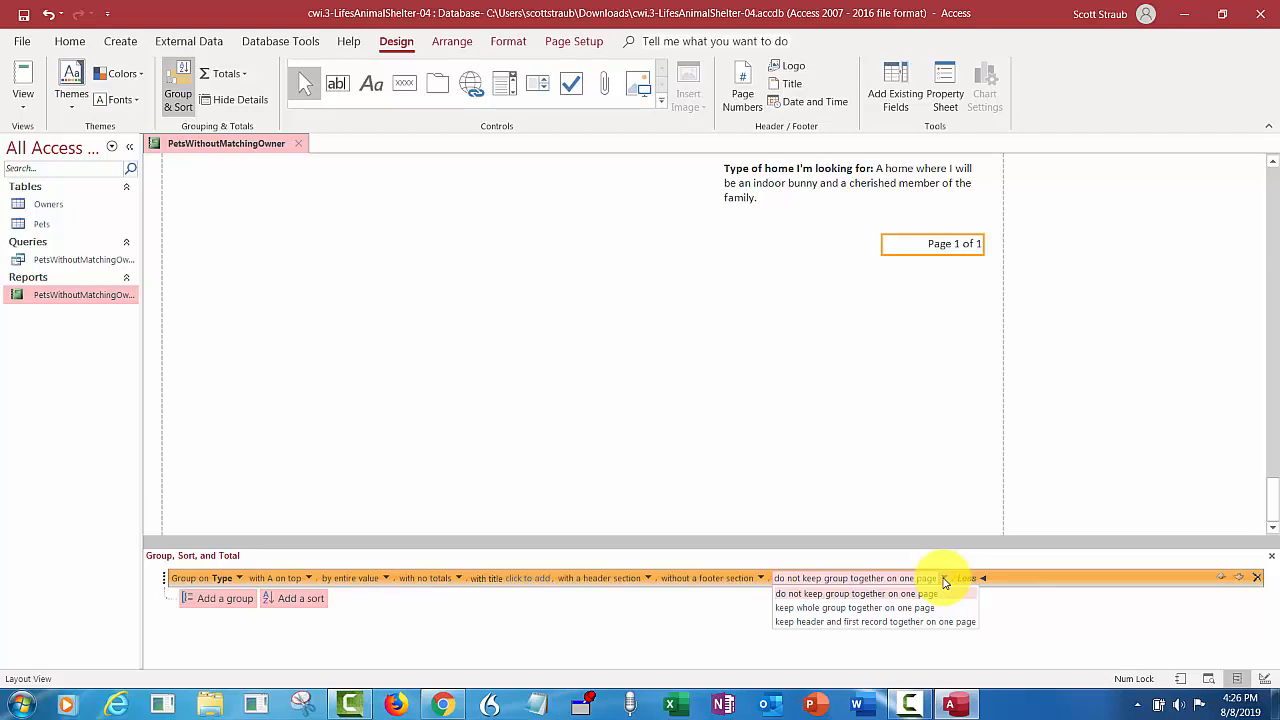
{"action": "left_click", "coordinate": [882, 623]}
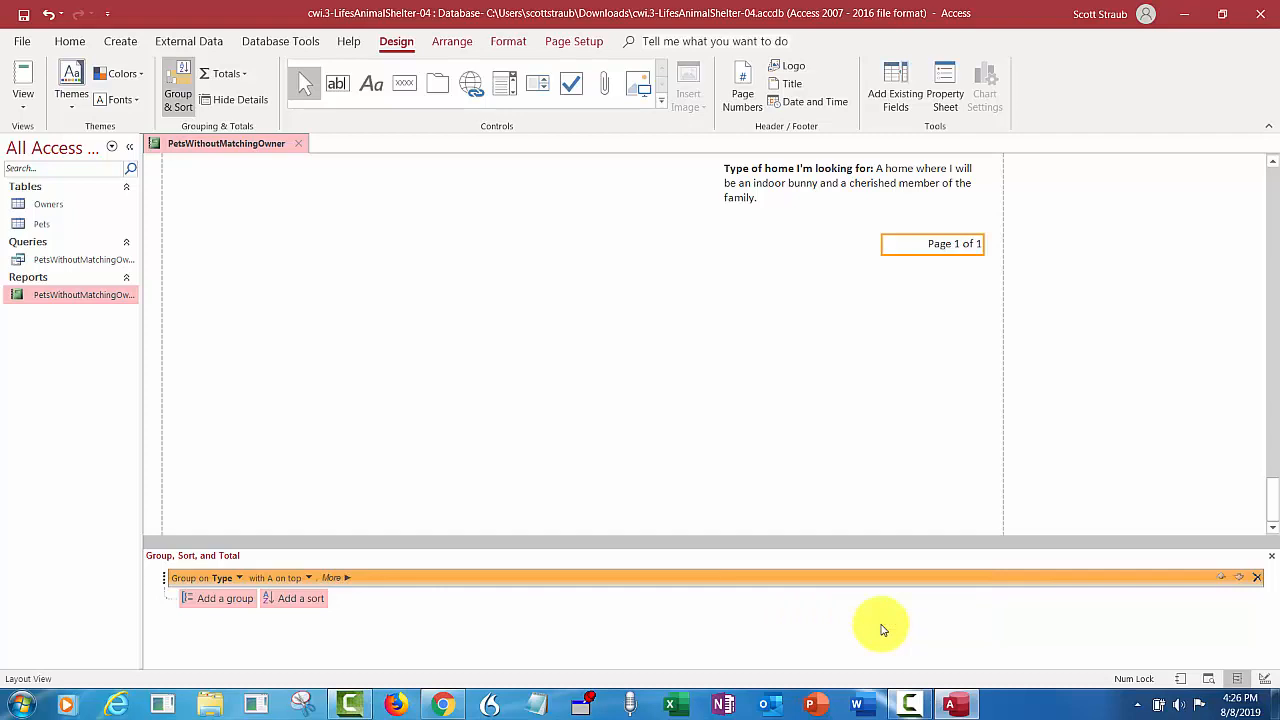
- Sort the records within each Type group by ID from smallest to largest, and close the grouping and sorting settings
{"action": "left_click", "coordinate": [305, 602]}
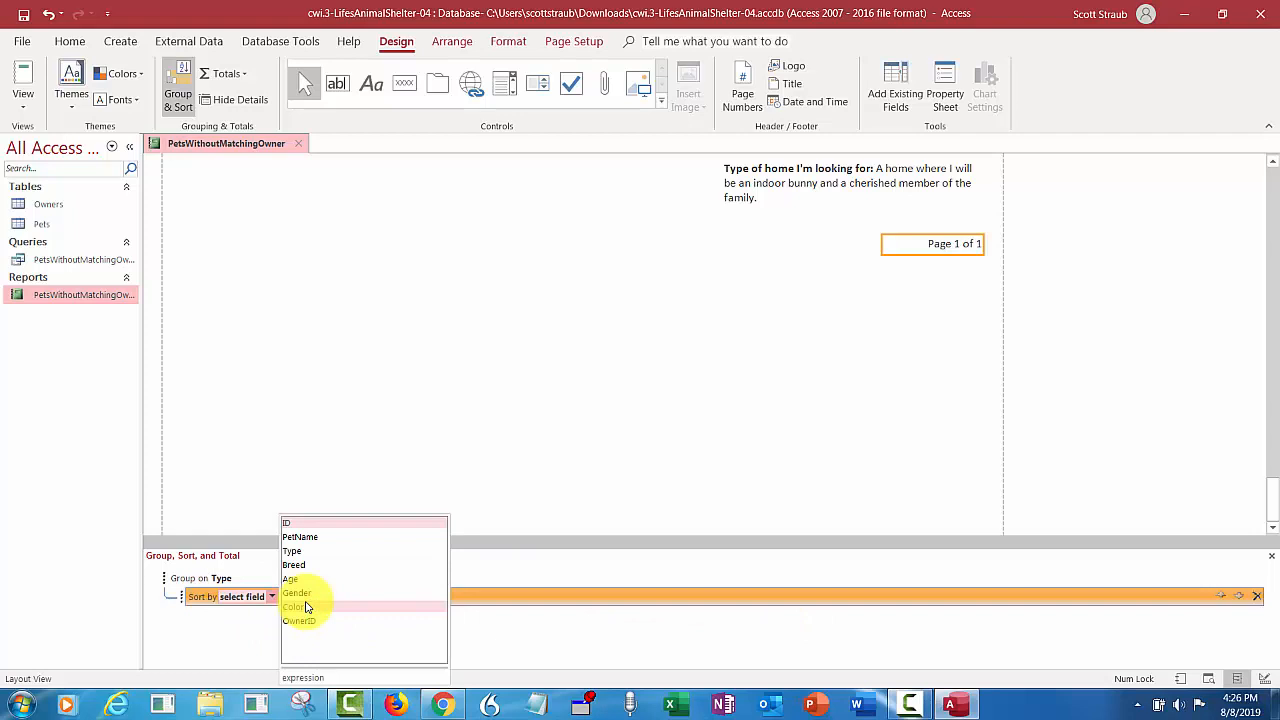
{"action": "left_click", "coordinate": [301, 524]}
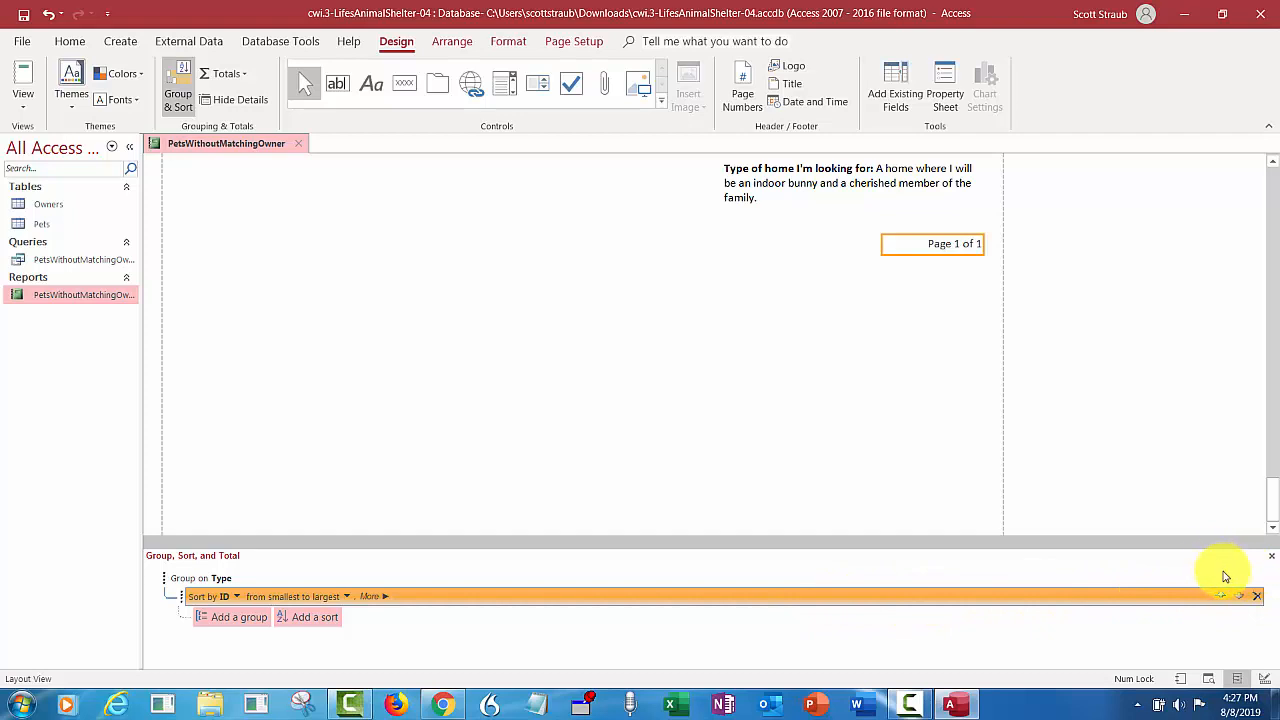
{"action": "left_click", "coordinate": [1272, 558]}
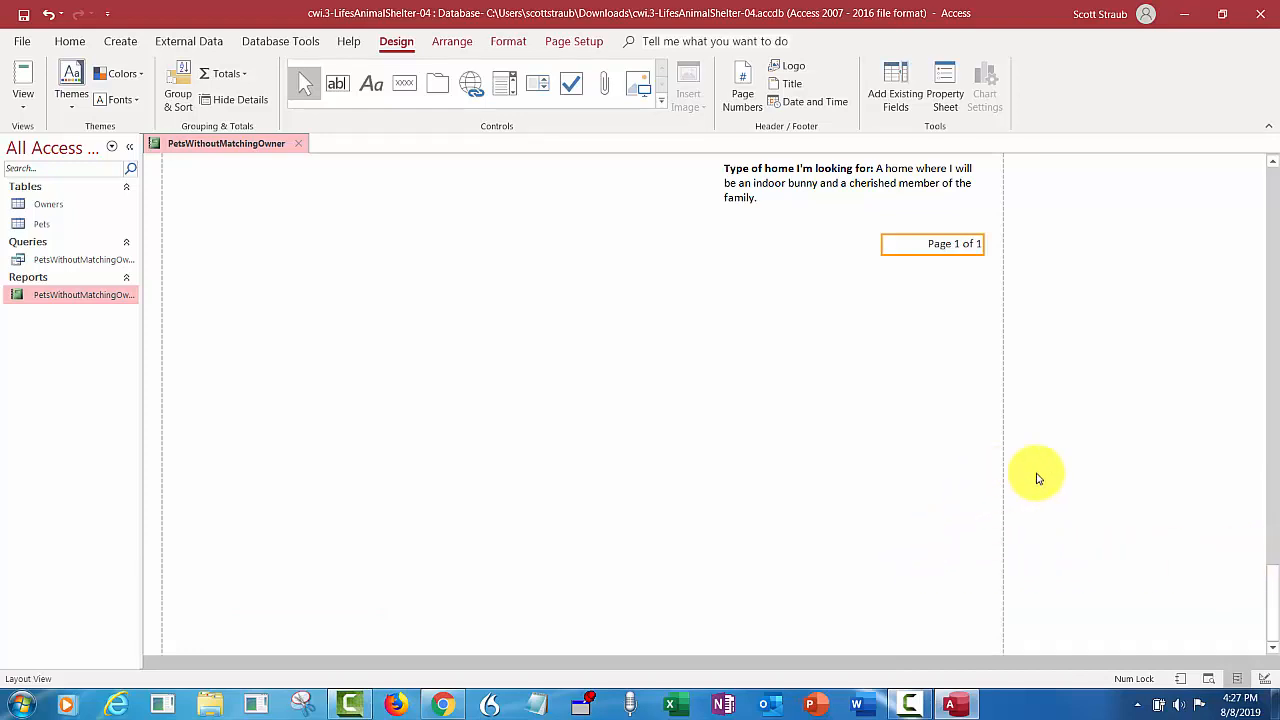
- Start a new conditional formatting rule for the Gender field that applies where the field value is equal to M
{"action": "left_click_drag", "start_coordinate": [1272, 585], "coordinate": [1271, 166]}
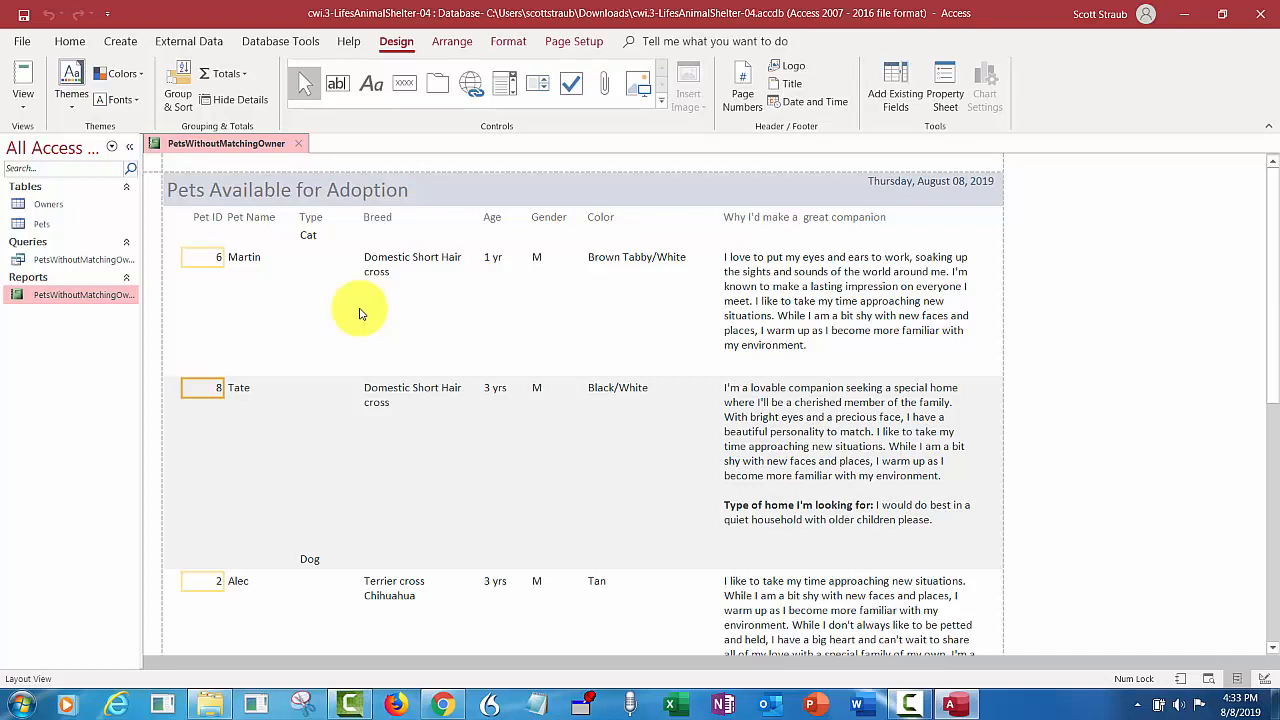
{"action": "left_click", "coordinate": [536, 259]}
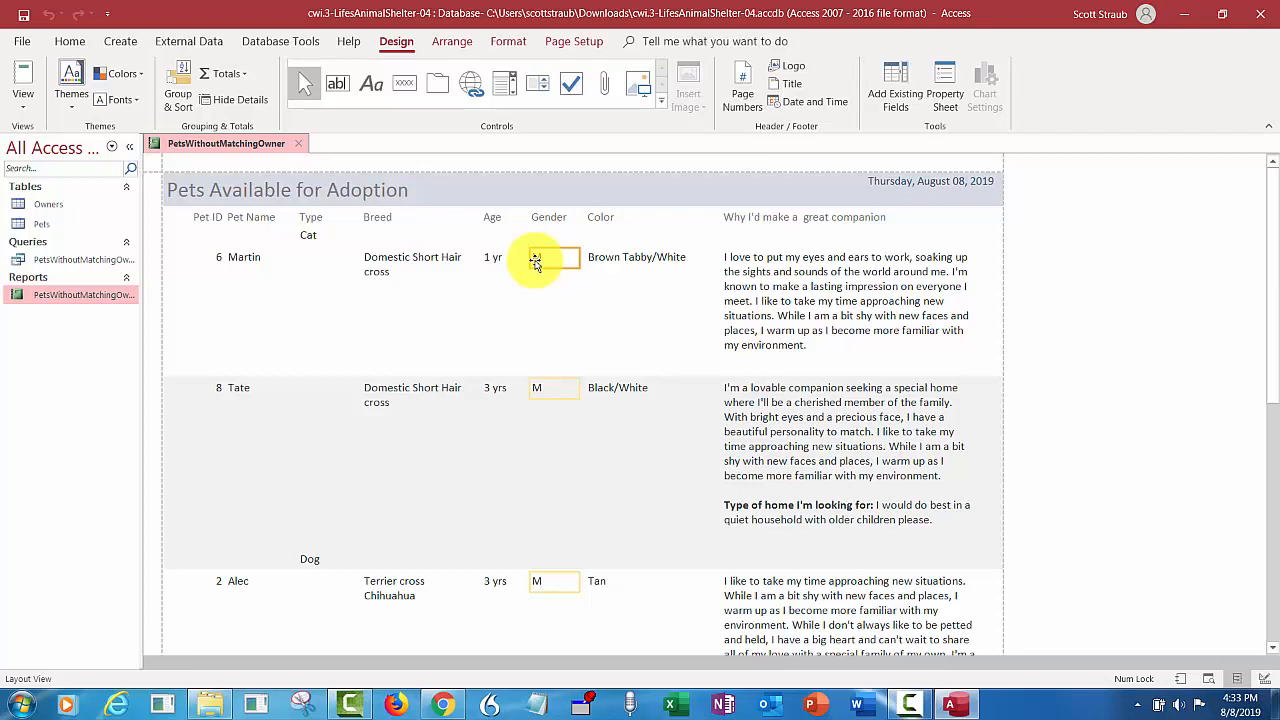
{"action": "left_click", "coordinate": [516, 43]}
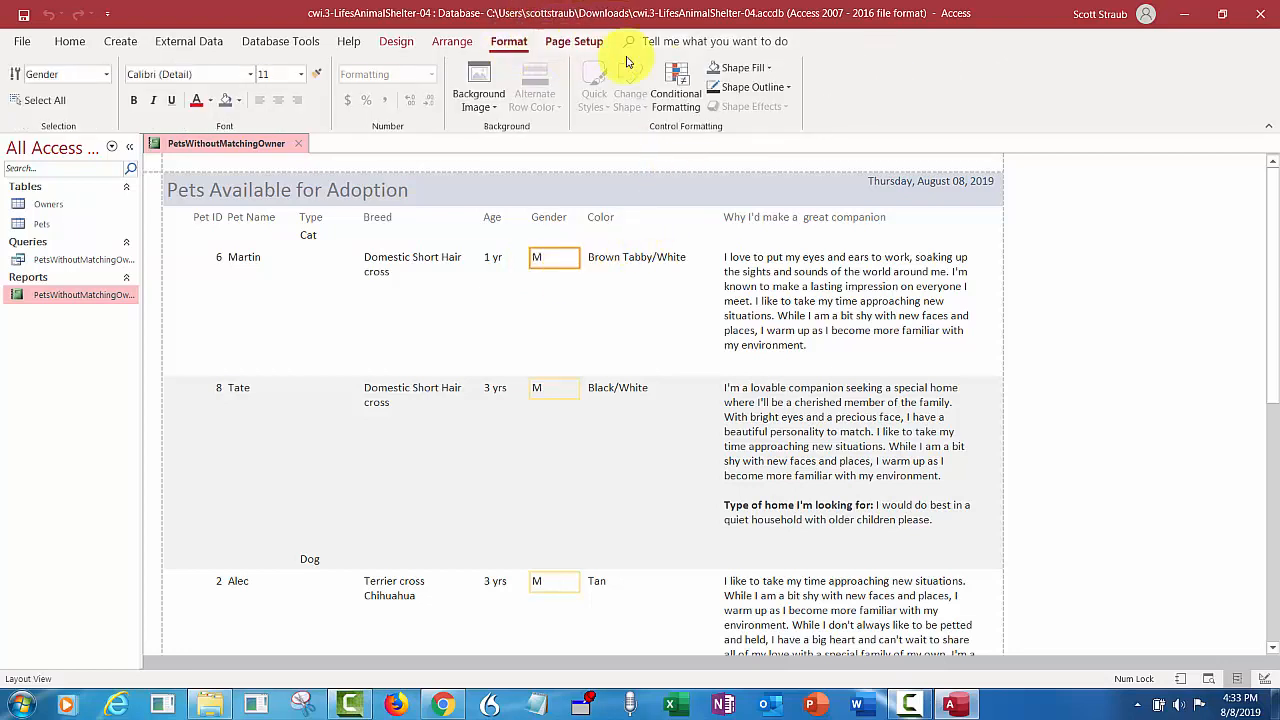
{"action": "left_click", "coordinate": [673, 90]}
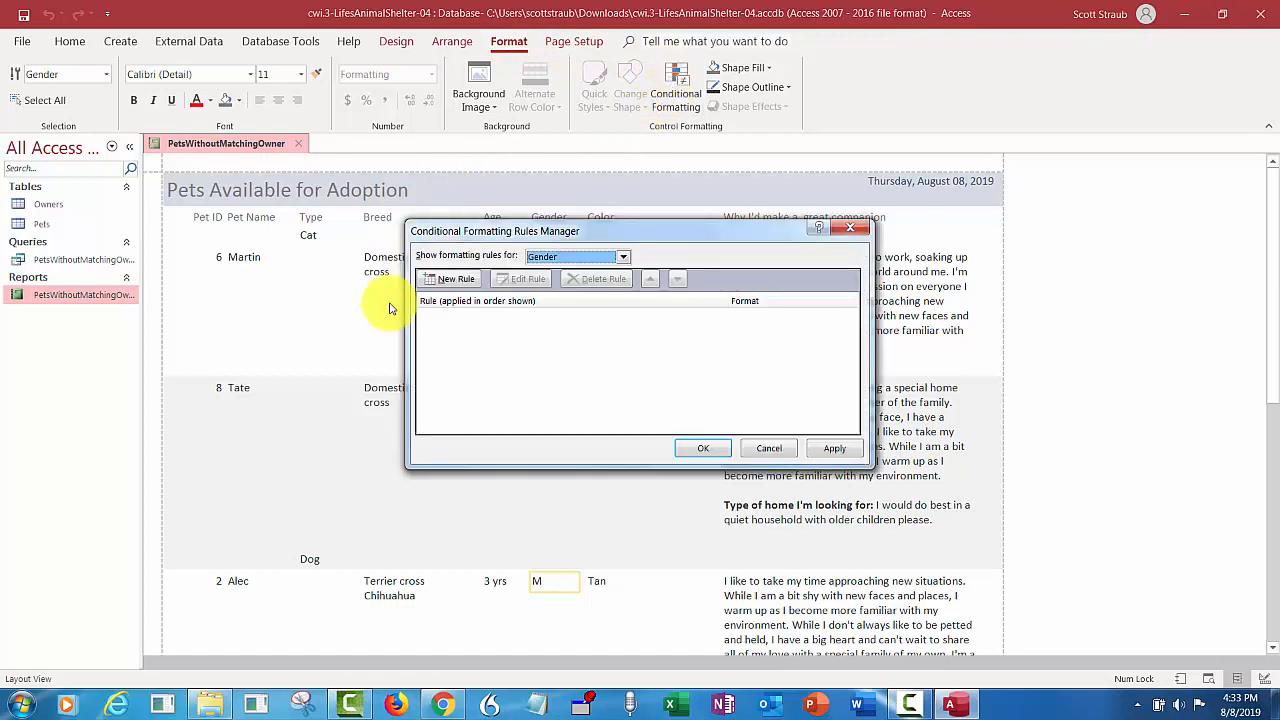
{"action": "left_click", "coordinate": [450, 279]}
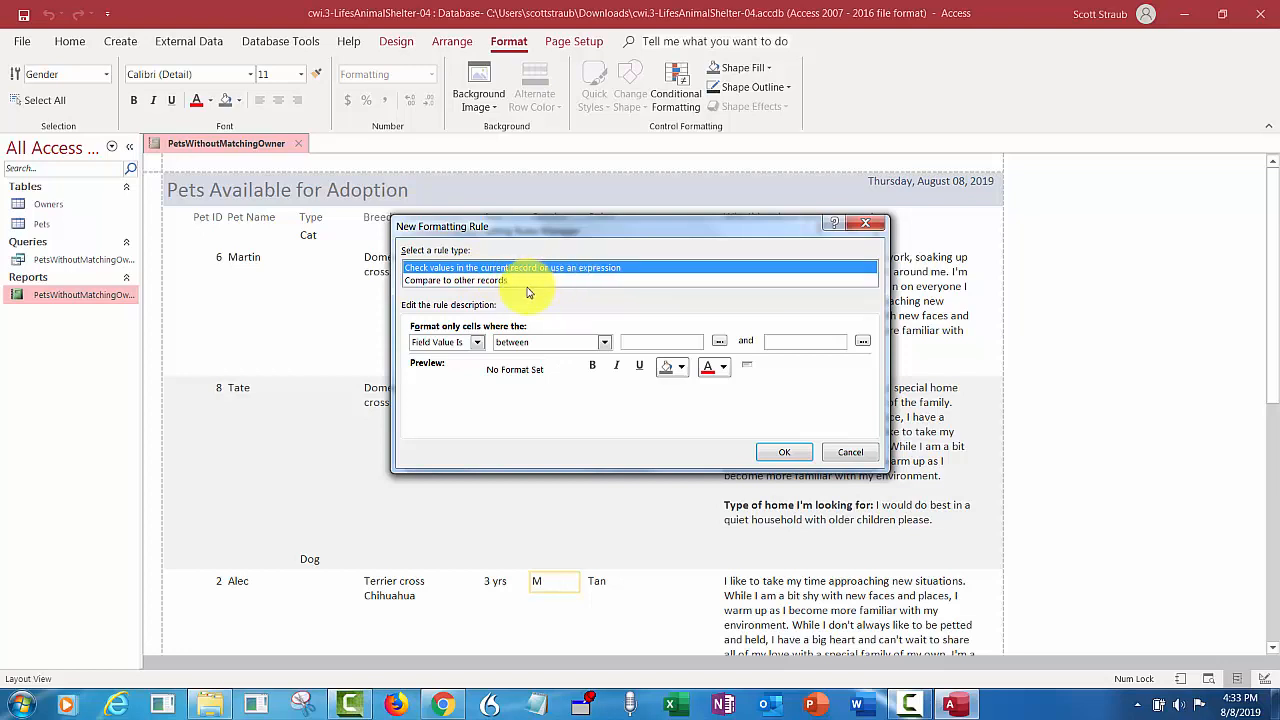
{"action": "left_click", "coordinate": [604, 343]}
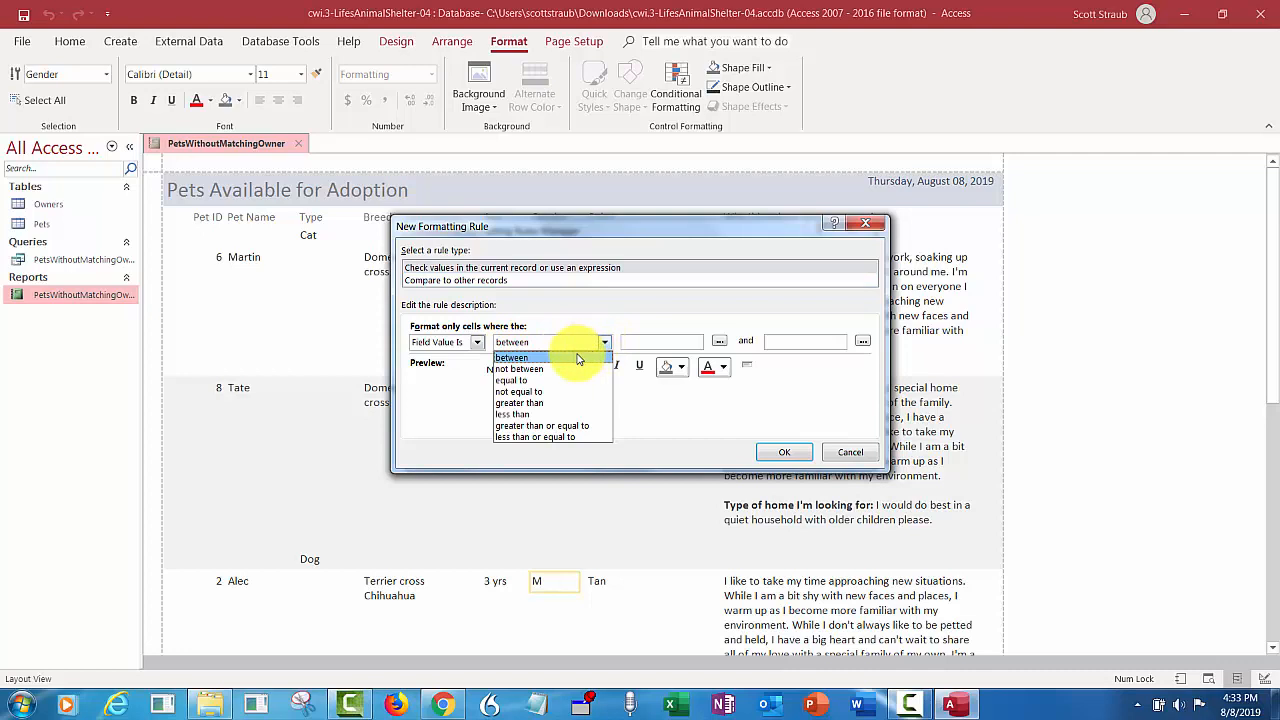
{"action": "left_click", "coordinate": [522, 381]}
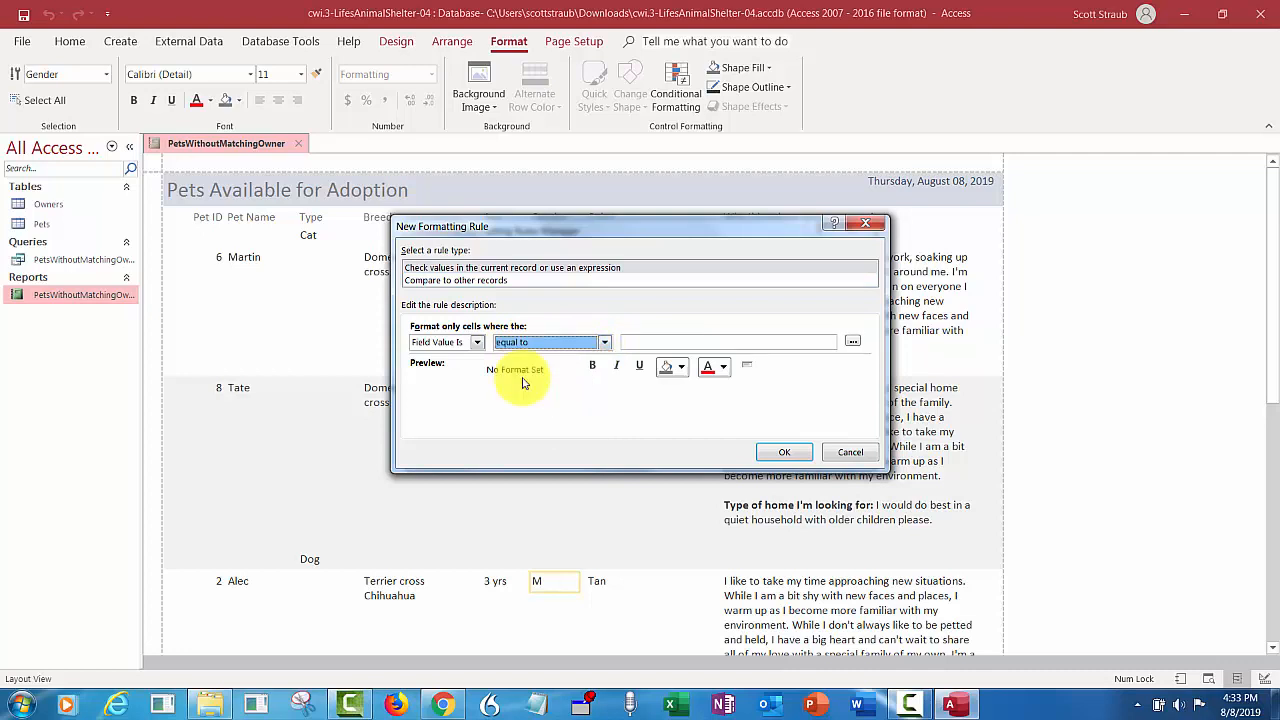
{"action": "left_click", "coordinate": [651, 343]}
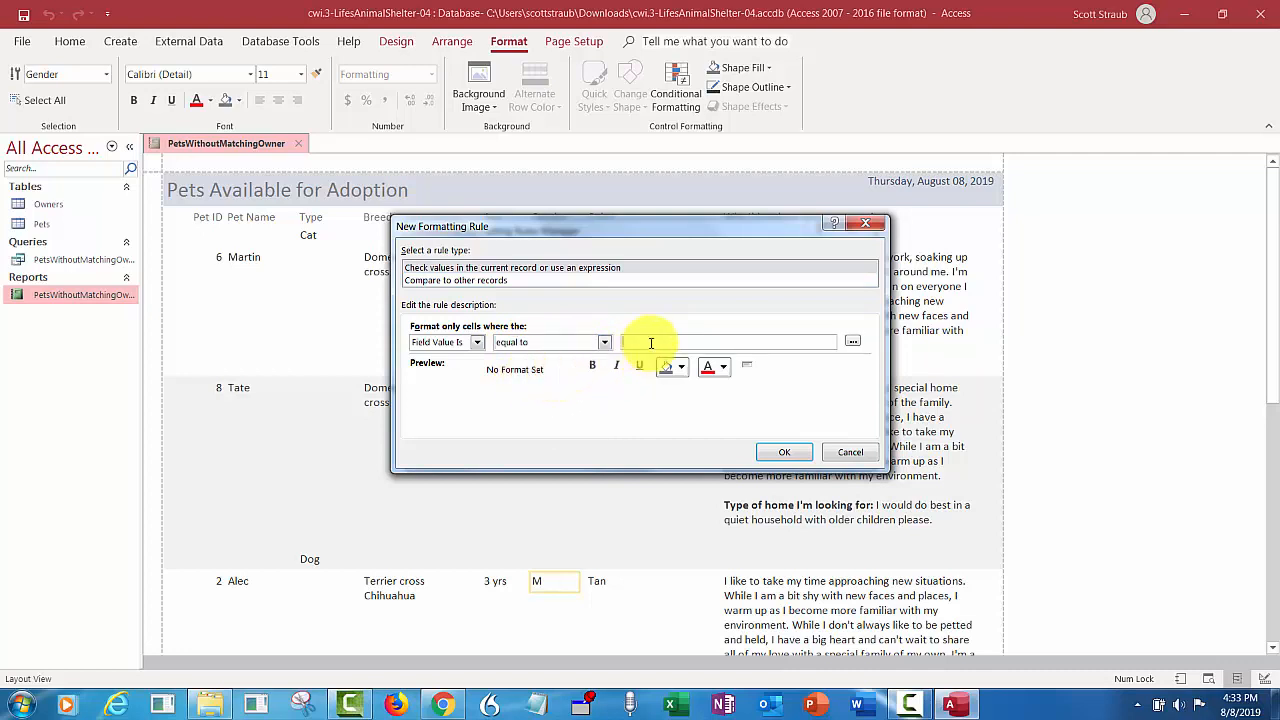
{"action": "type", "text": "M"}
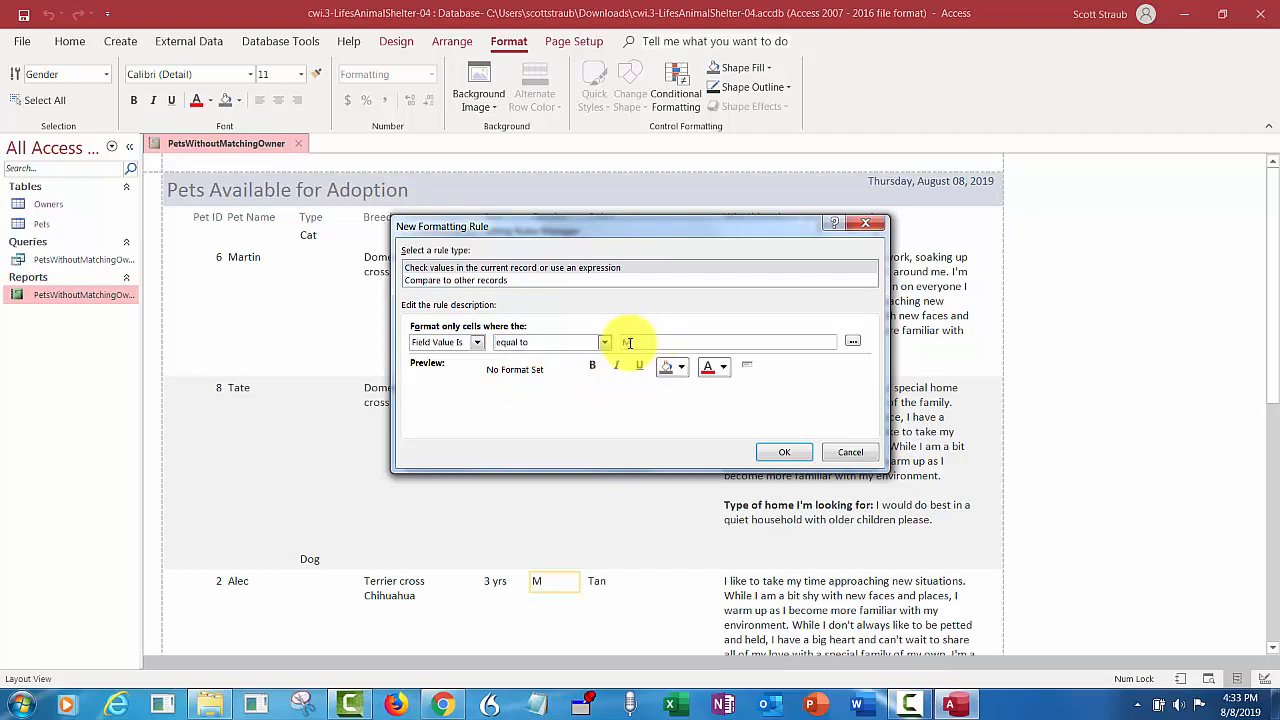
- Format the Gender rule as bold with a Dark Blue font, apply it, and save the report
{"action": "left_click", "coordinate": [592, 368]}
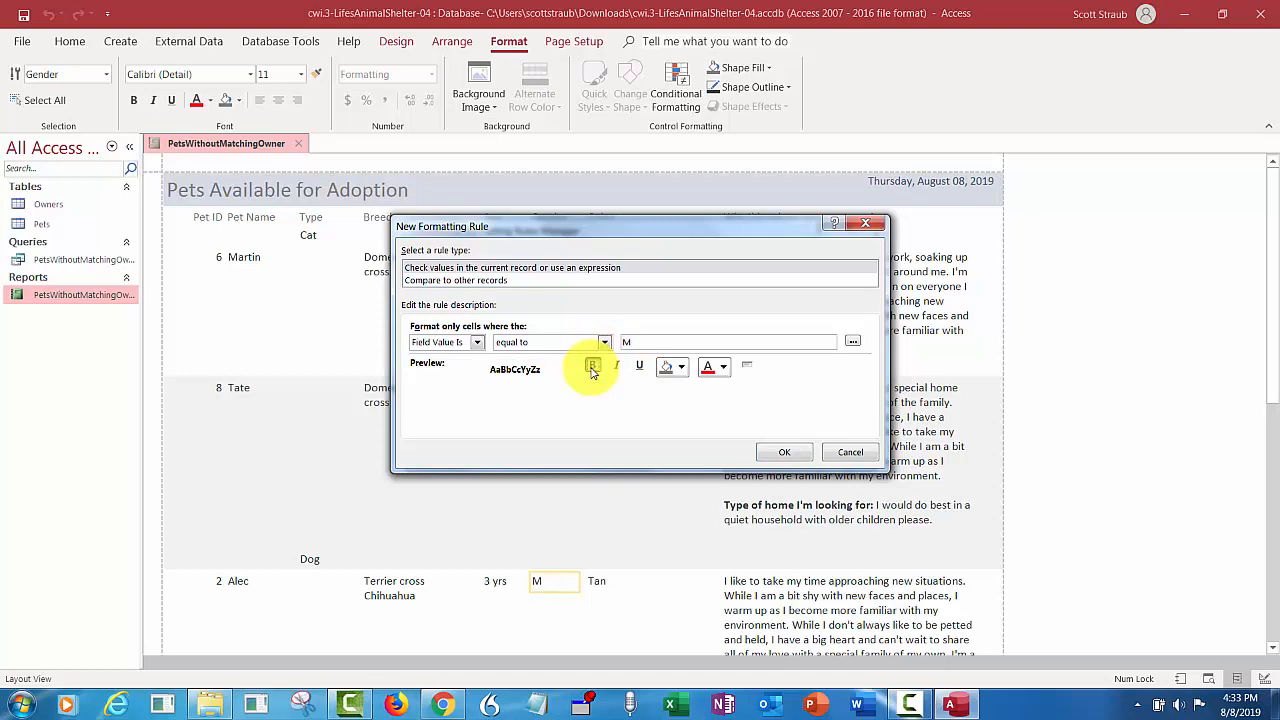
{"action": "left_click", "coordinate": [724, 368]}
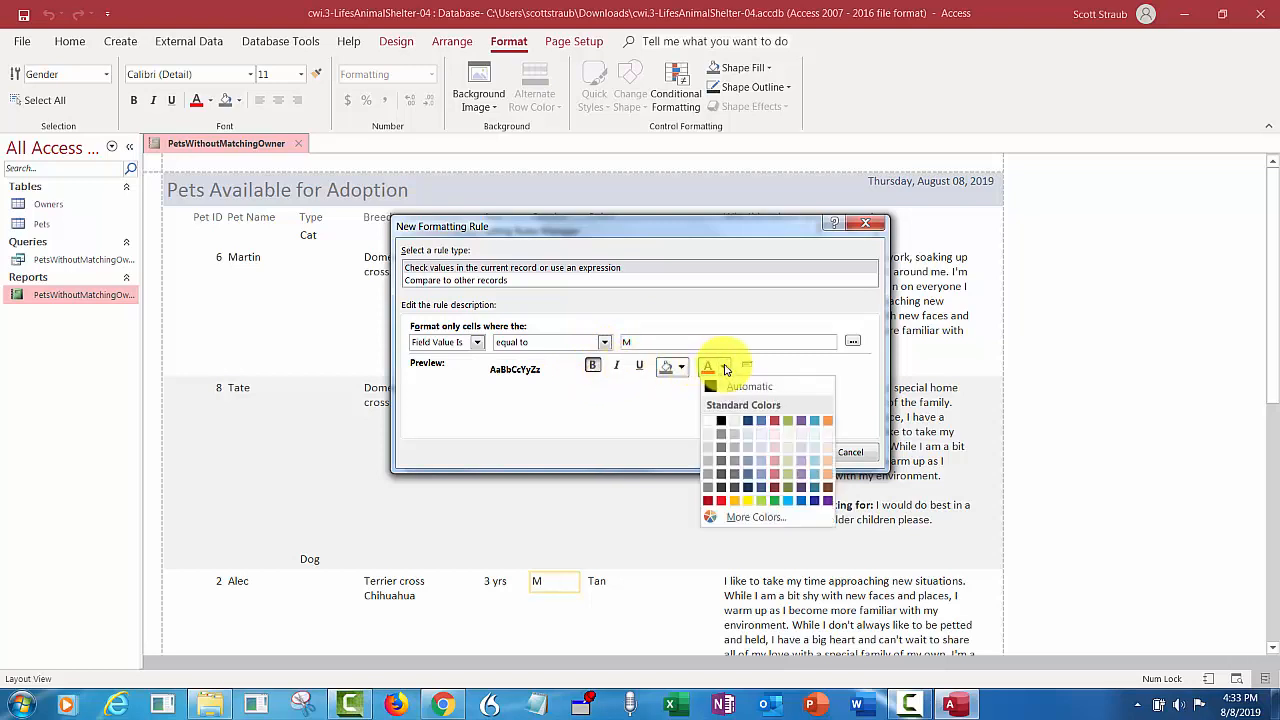
{"action": "left_click", "coordinate": [746, 423]}
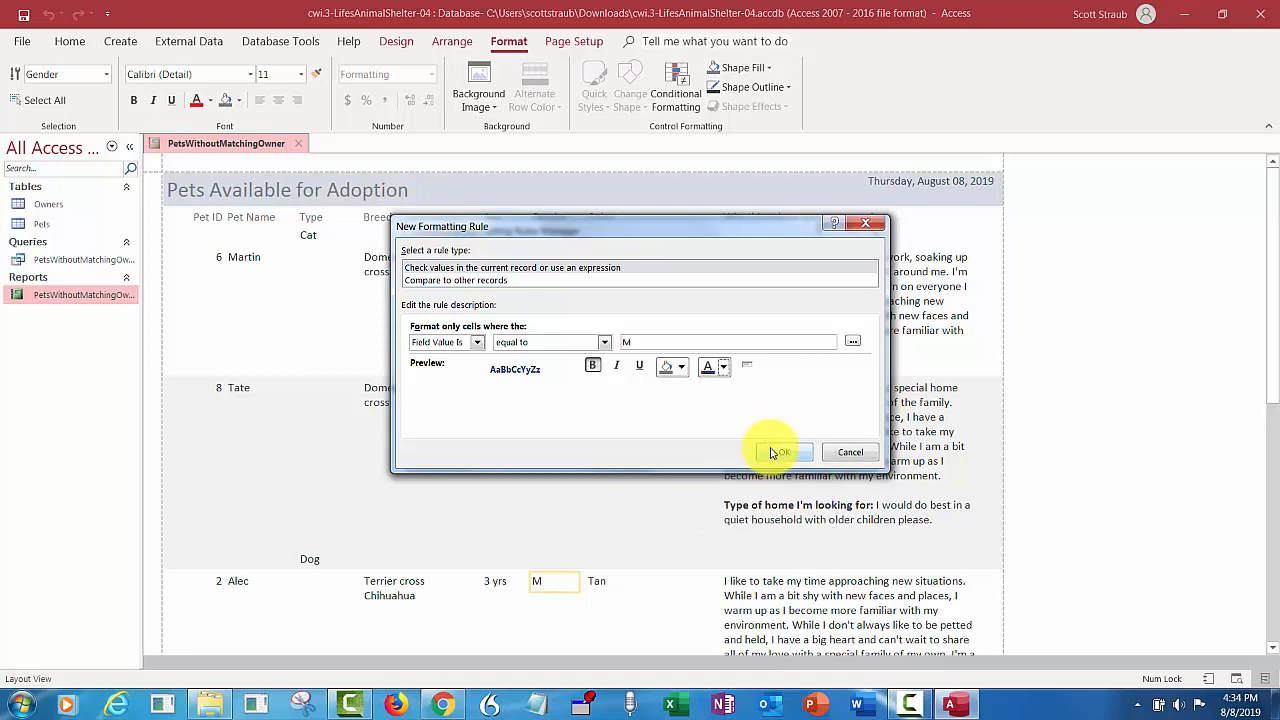
{"action": "left_click", "coordinate": [773, 455]}
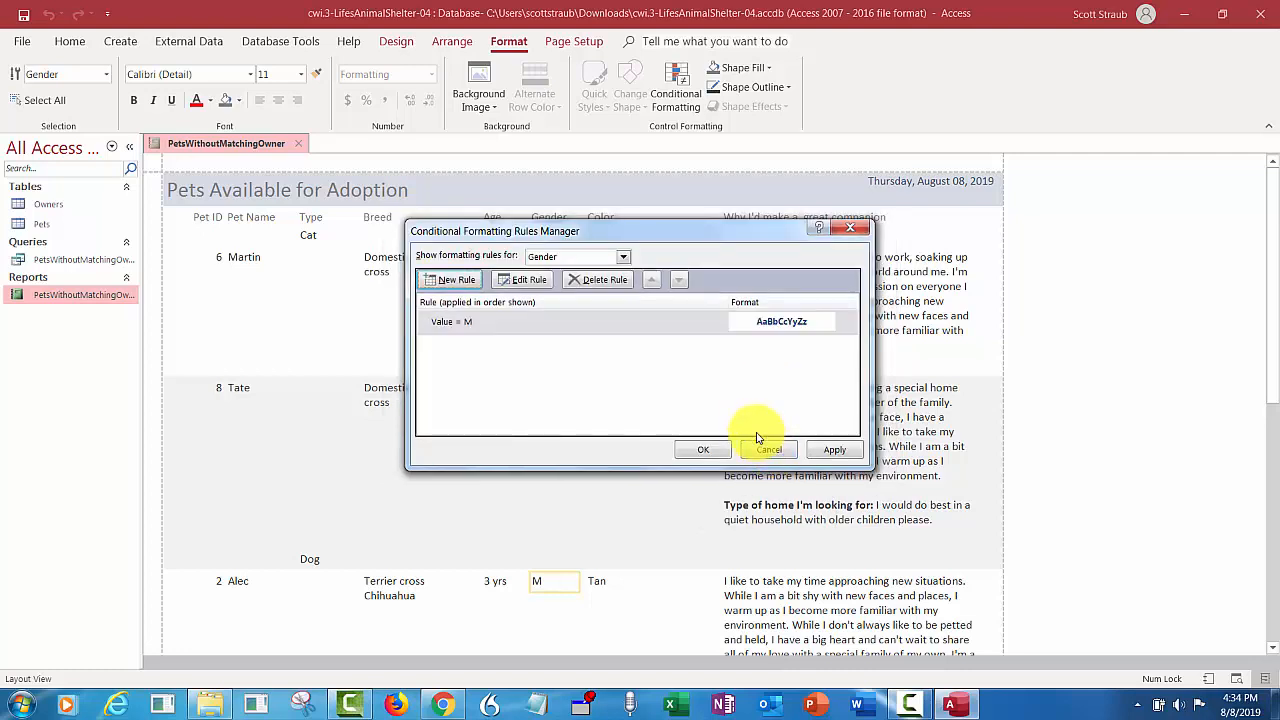
{"action": "left_click", "coordinate": [836, 449]}
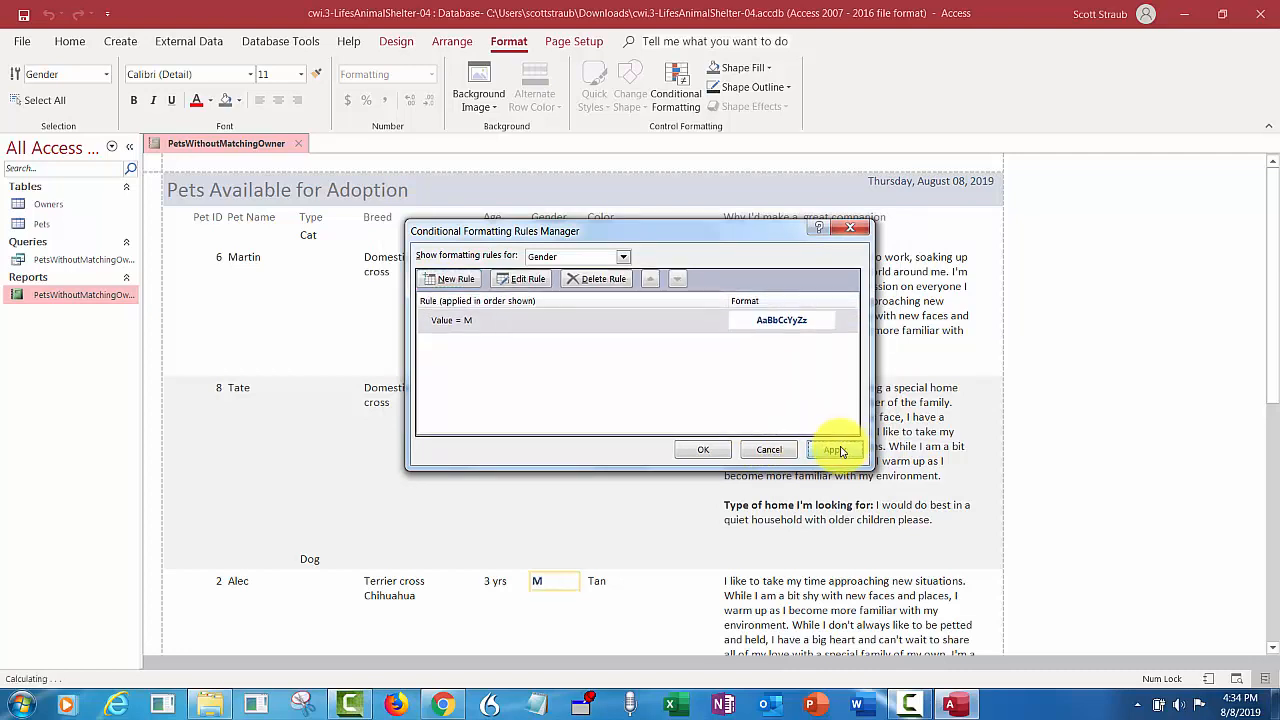
{"action": "left_click", "coordinate": [700, 450]}
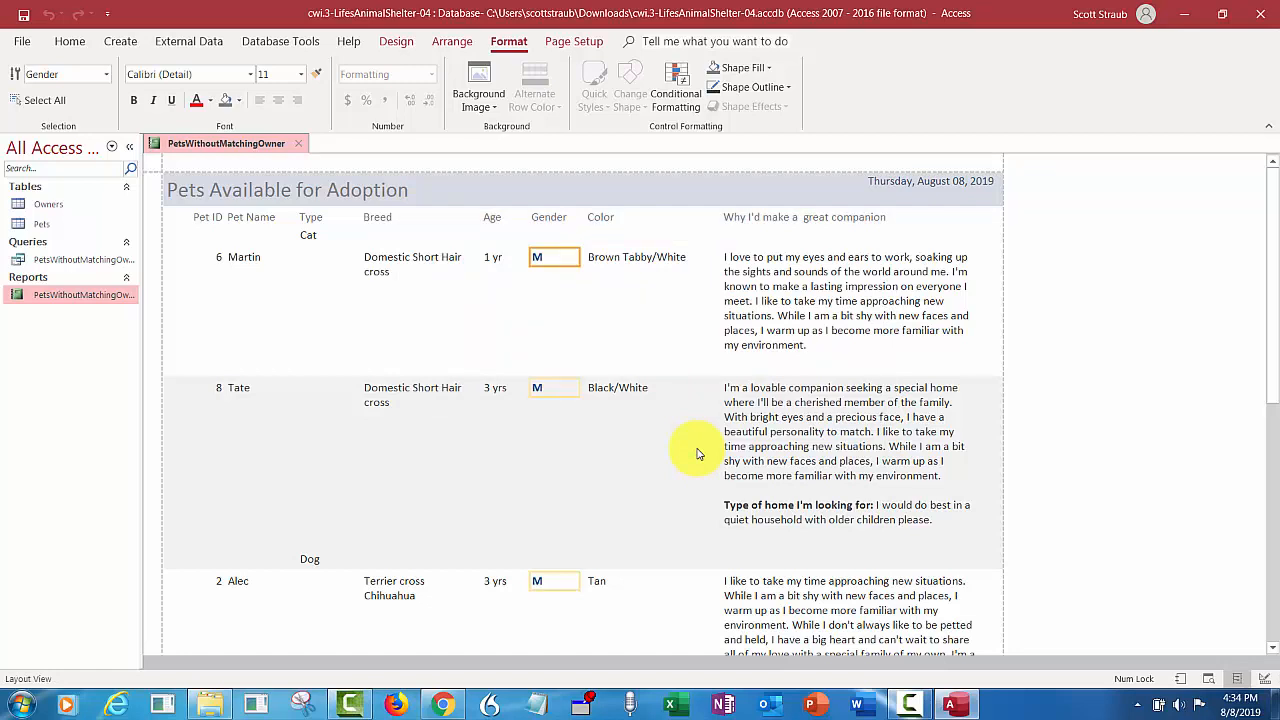
{"action": "left_click", "coordinate": [24, 16]}
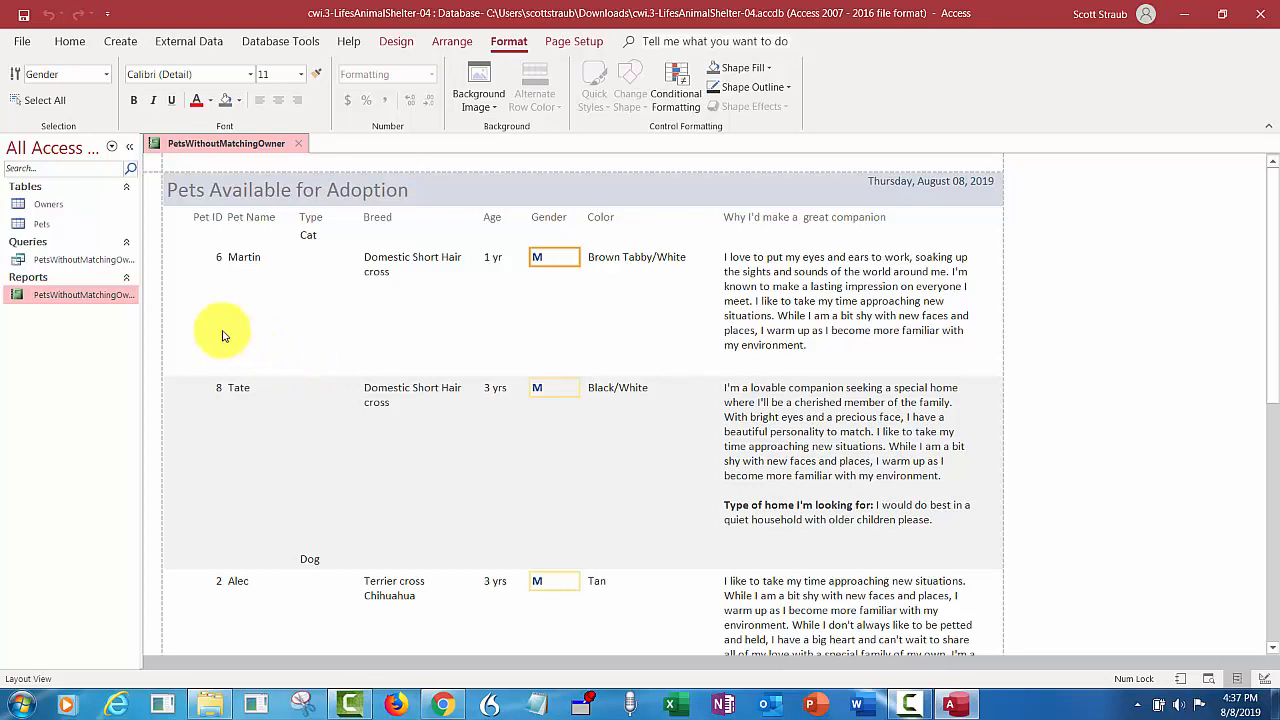
- Add a Count Records total on the Pet ID field of the adoption report and save the report
{"action": "left_click", "coordinate": [218, 258]}
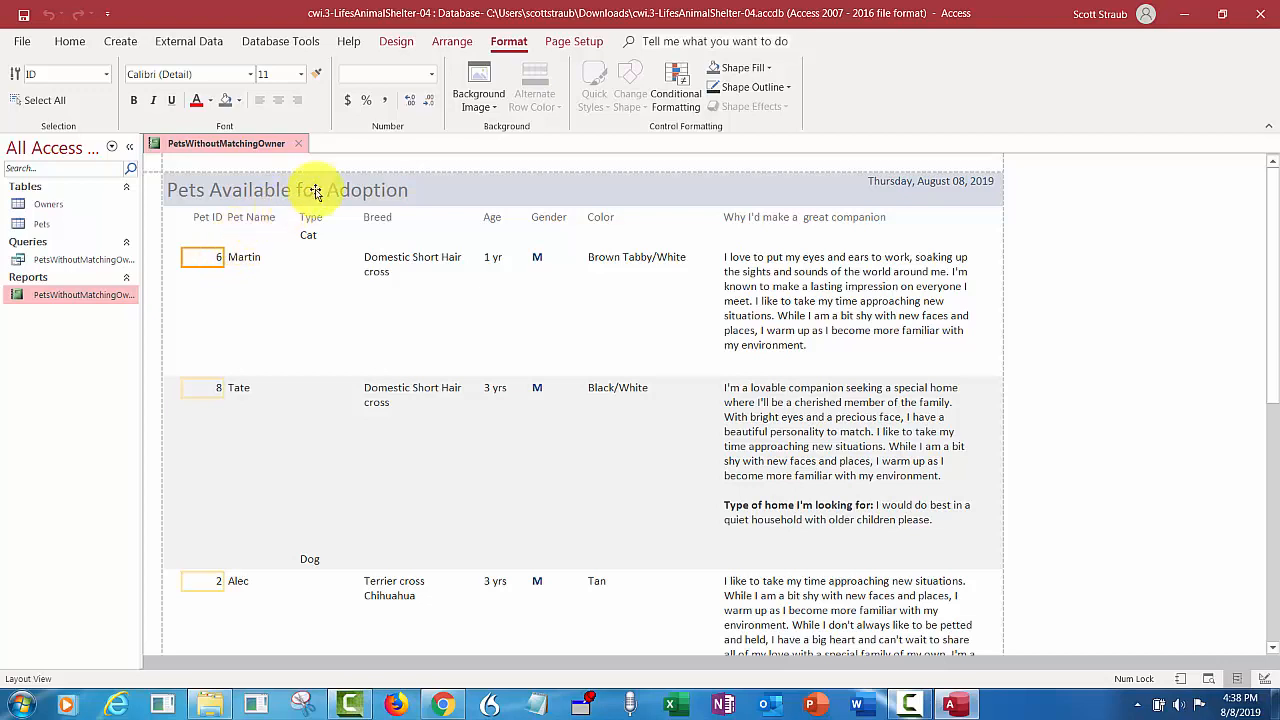
{"action": "left_click", "coordinate": [397, 42]}
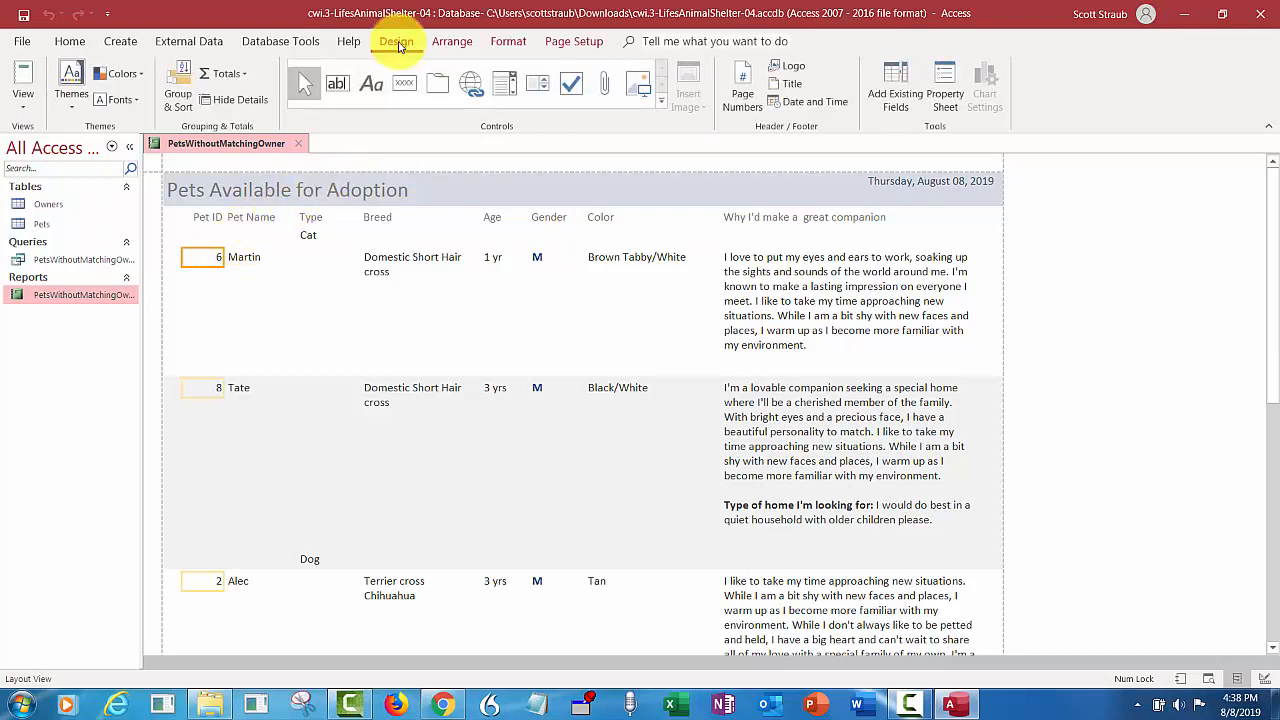
{"action": "left_click", "coordinate": [225, 75]}
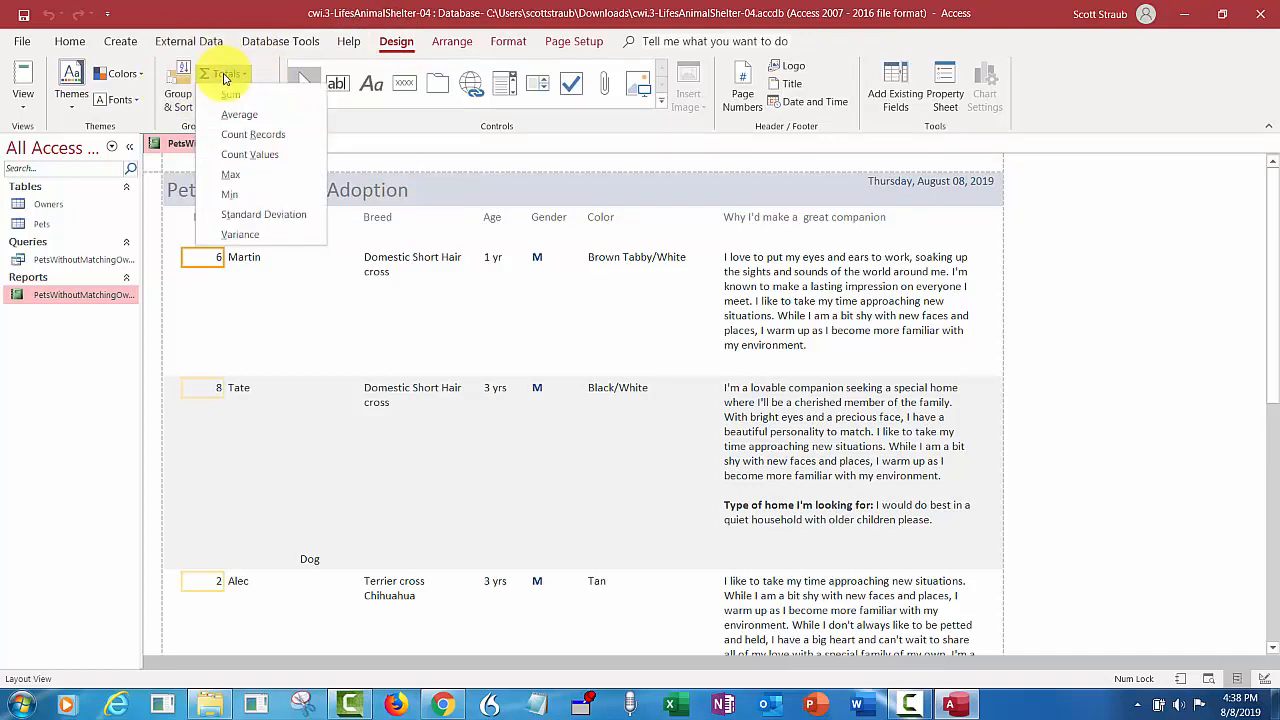
{"action": "left_click", "coordinate": [243, 134]}
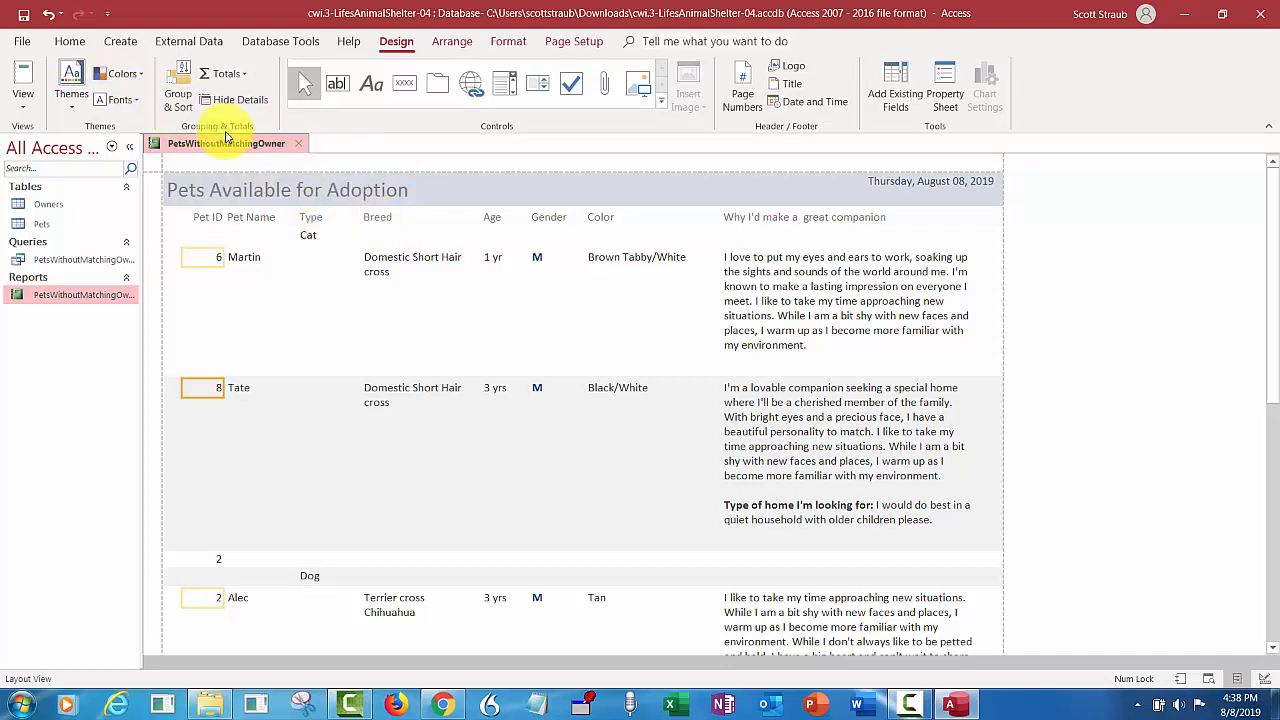
{"action": "left_click", "coordinate": [23, 17]}
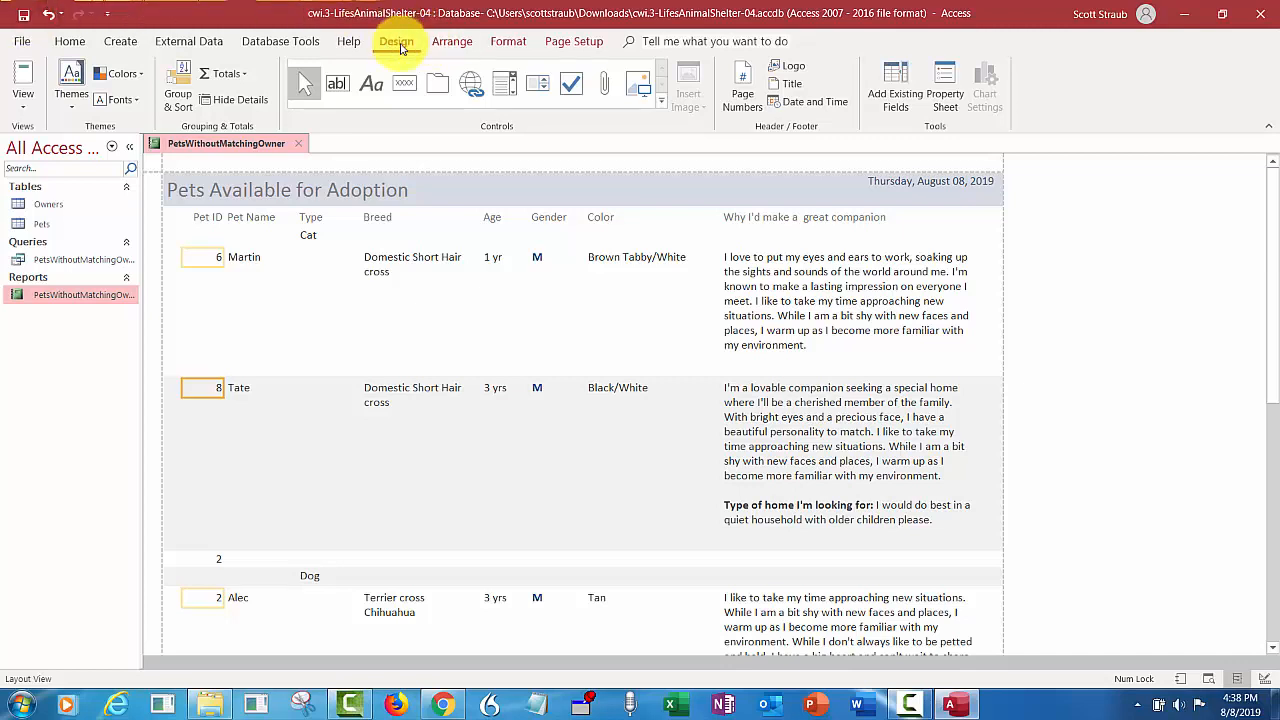
- Review the report page by page in Print Preview at one-page zoom, return to page 1, leave the preview and close the report
{"action": "left_click", "coordinate": [24, 108]}
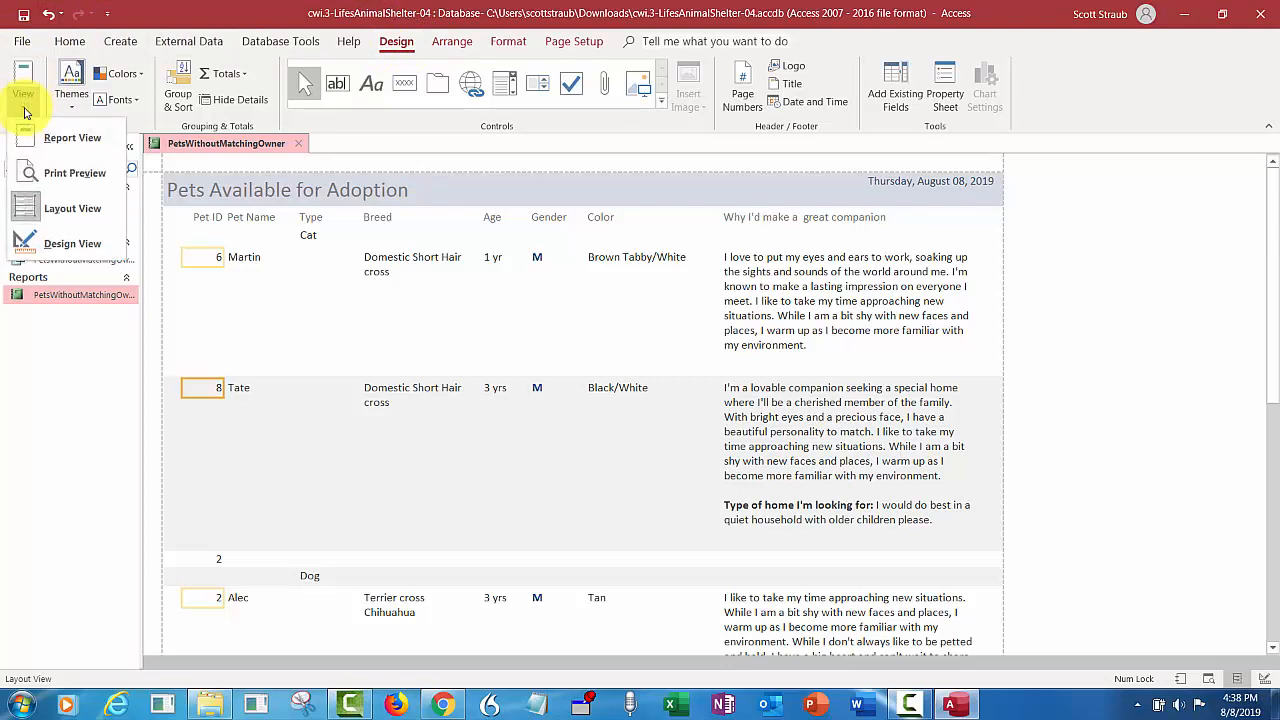
{"action": "left_click", "coordinate": [60, 176]}
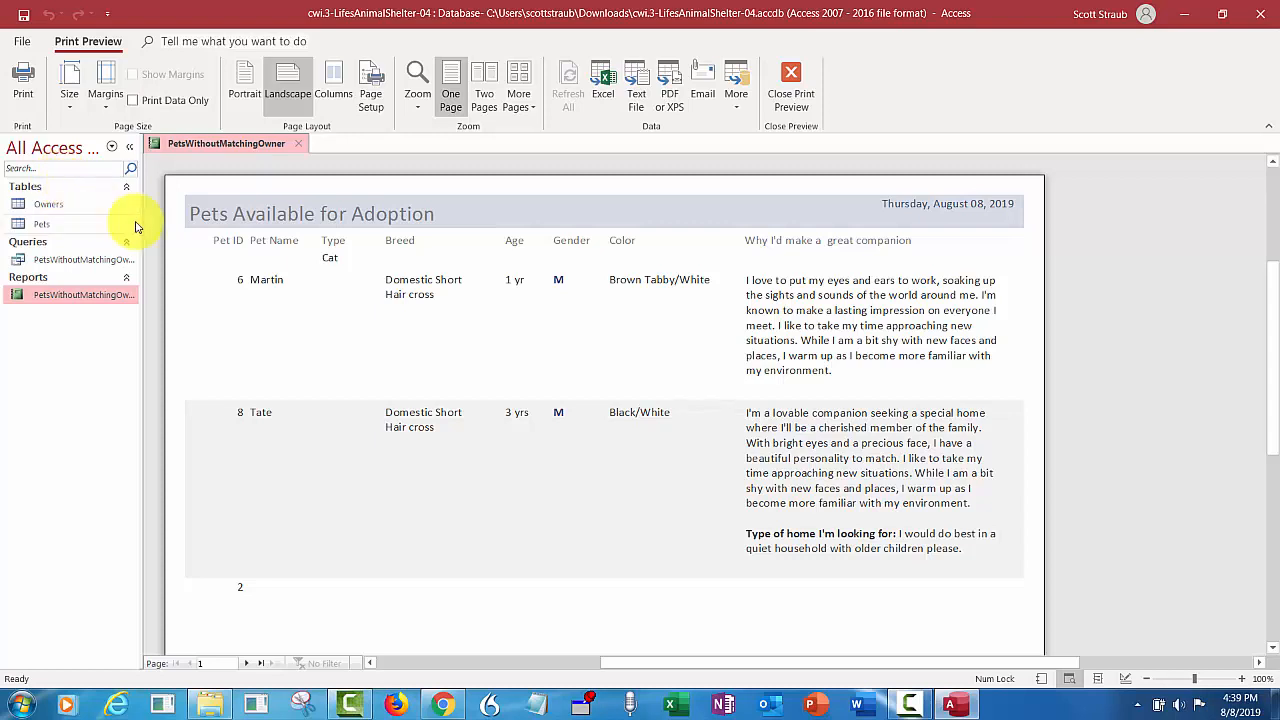
{"action": "left_click", "coordinate": [451, 90]}
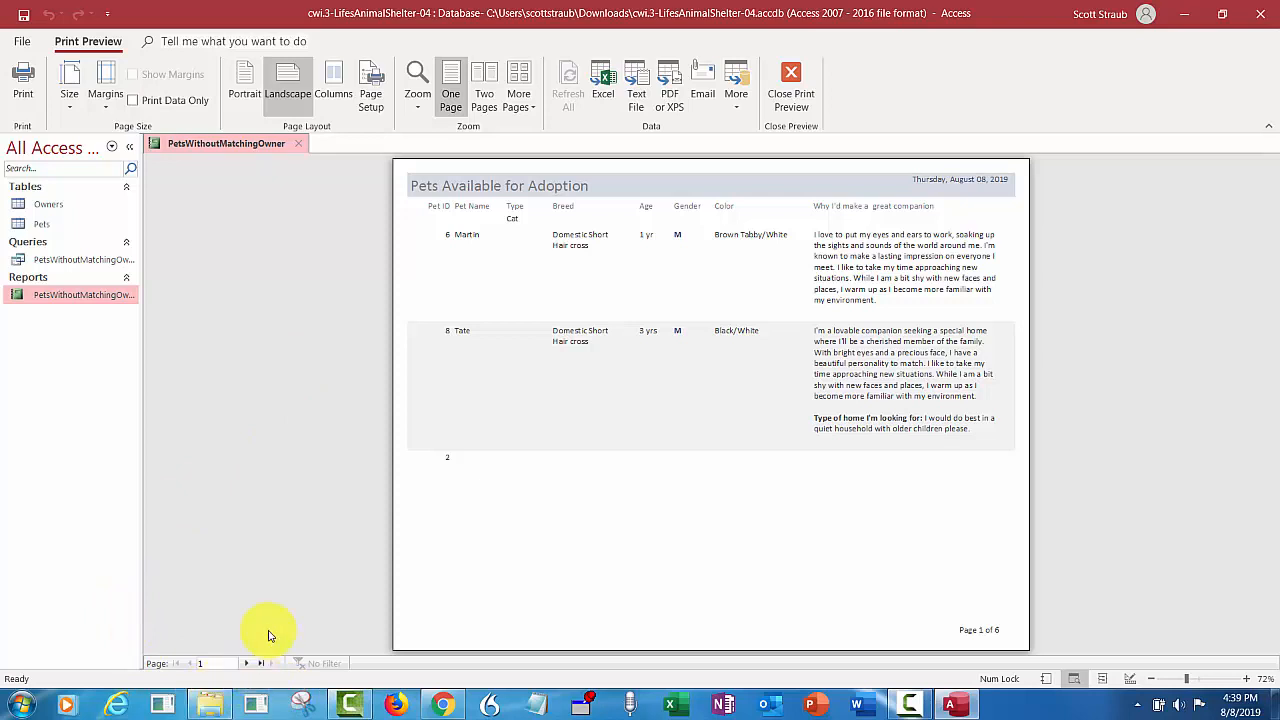
{"action": "left_click", "coordinate": [246, 663]}
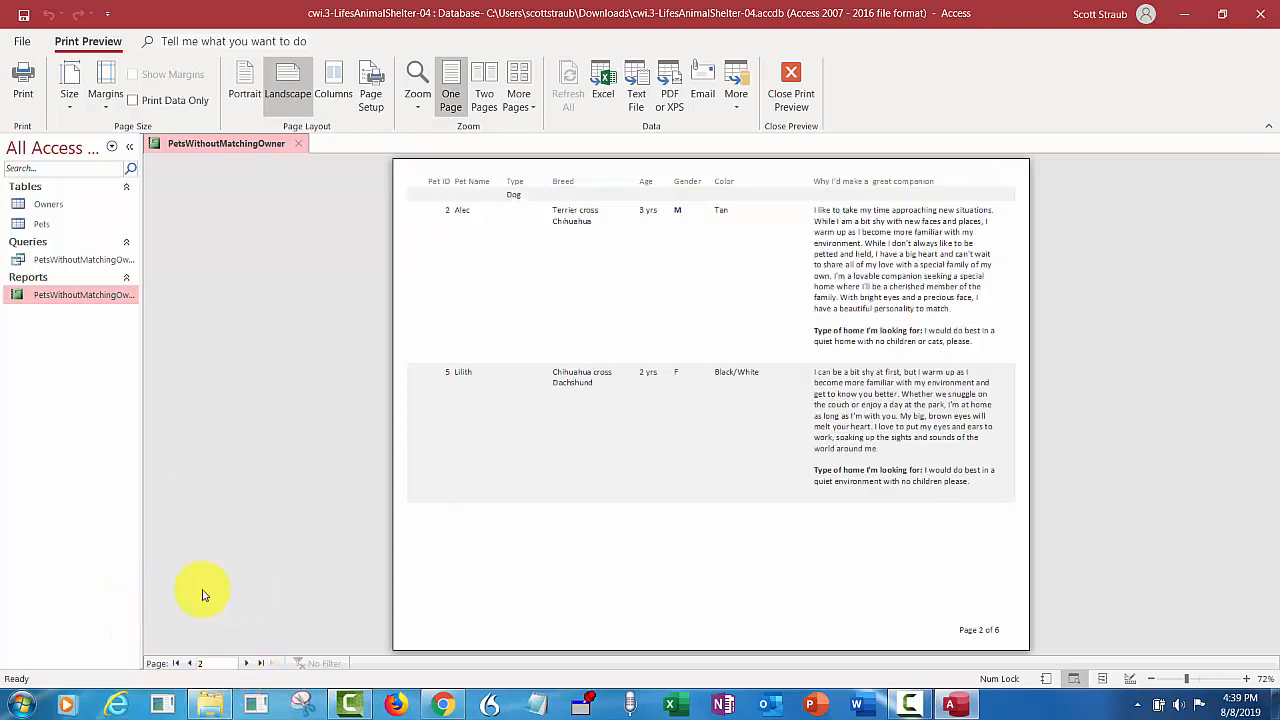
{"action": "left_click", "coordinate": [246, 663]}
{"action": "left_click", "coordinate": [246, 663]}
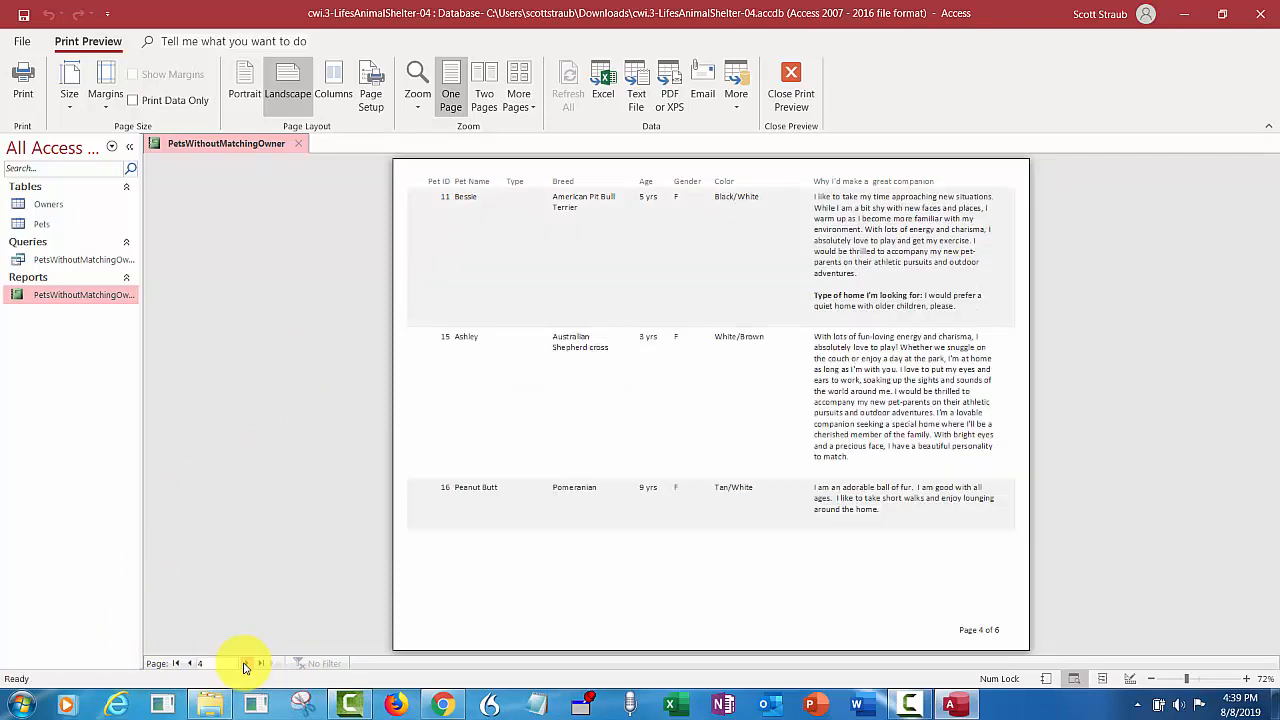
{"action": "left_click", "coordinate": [246, 663]}
{"action": "left_click", "coordinate": [246, 663]}
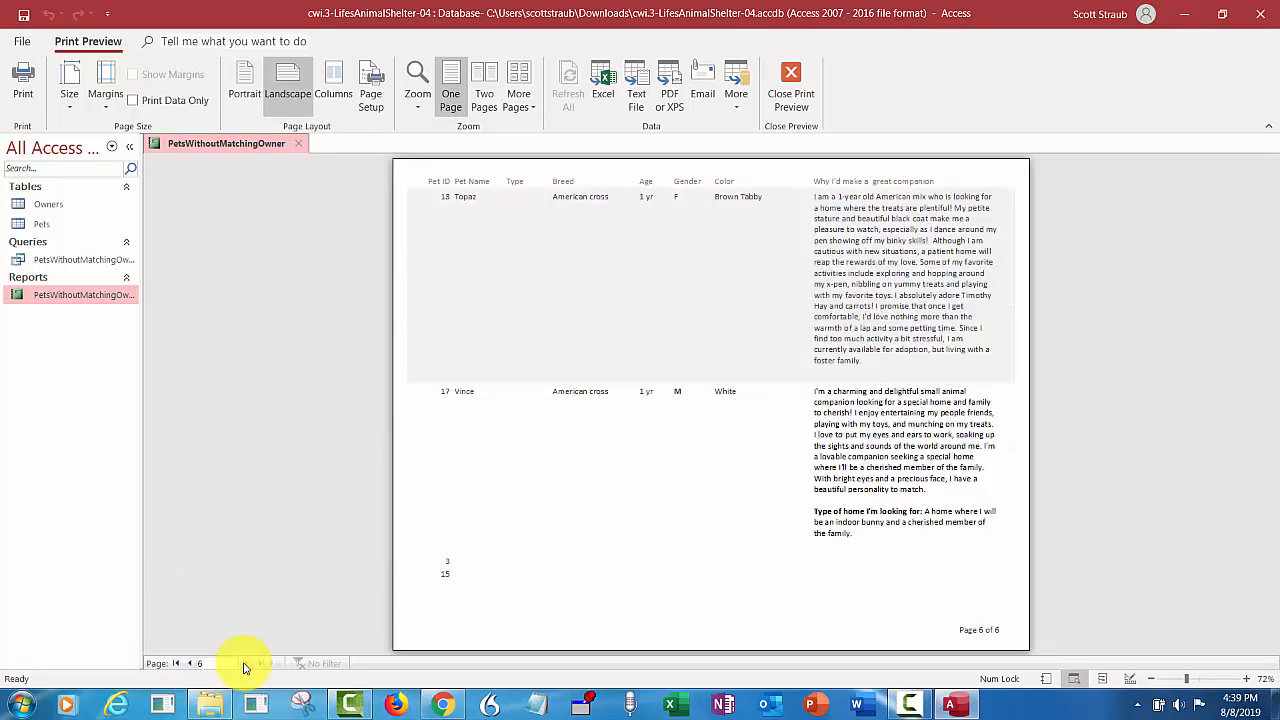
{"action": "left_click", "coordinate": [191, 664]}
{"action": "left_click", "coordinate": [191, 664]}
{"action": "left_click", "coordinate": [191, 664]}
{"action": "left_click", "coordinate": [191, 664]}
{"action": "left_click", "coordinate": [191, 664]}
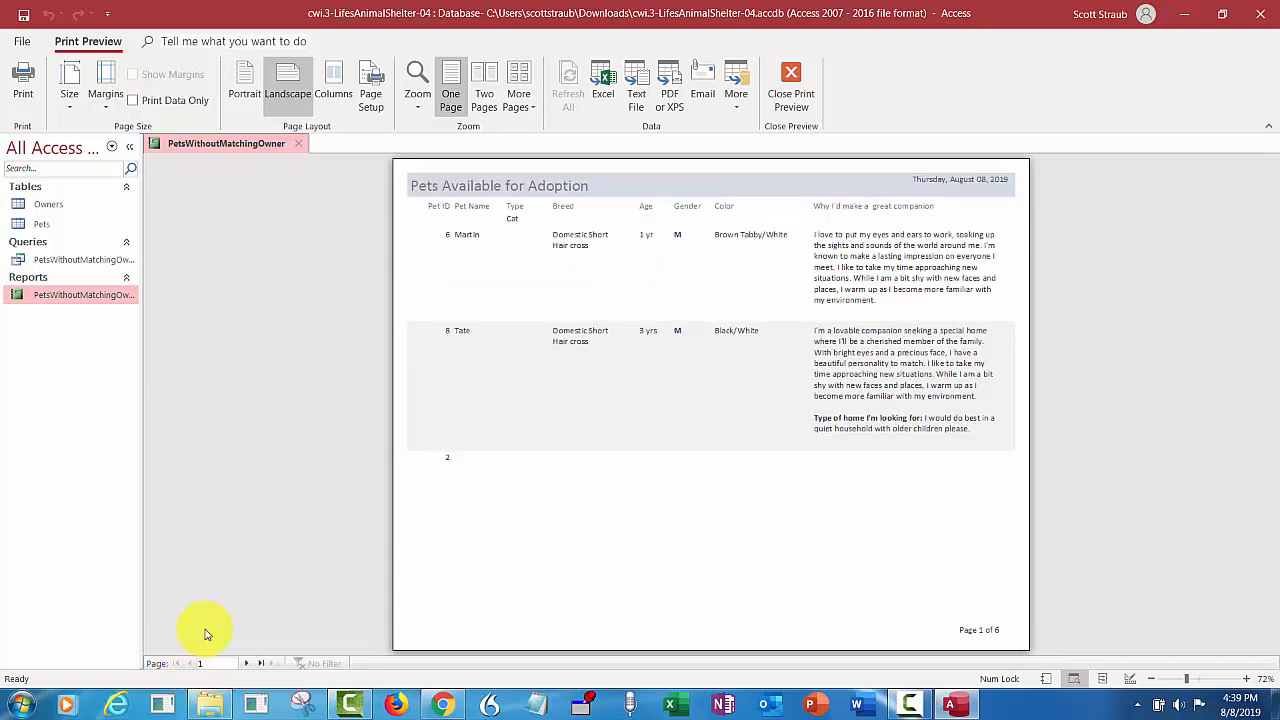
{"action": "left_click", "coordinate": [789, 80]}
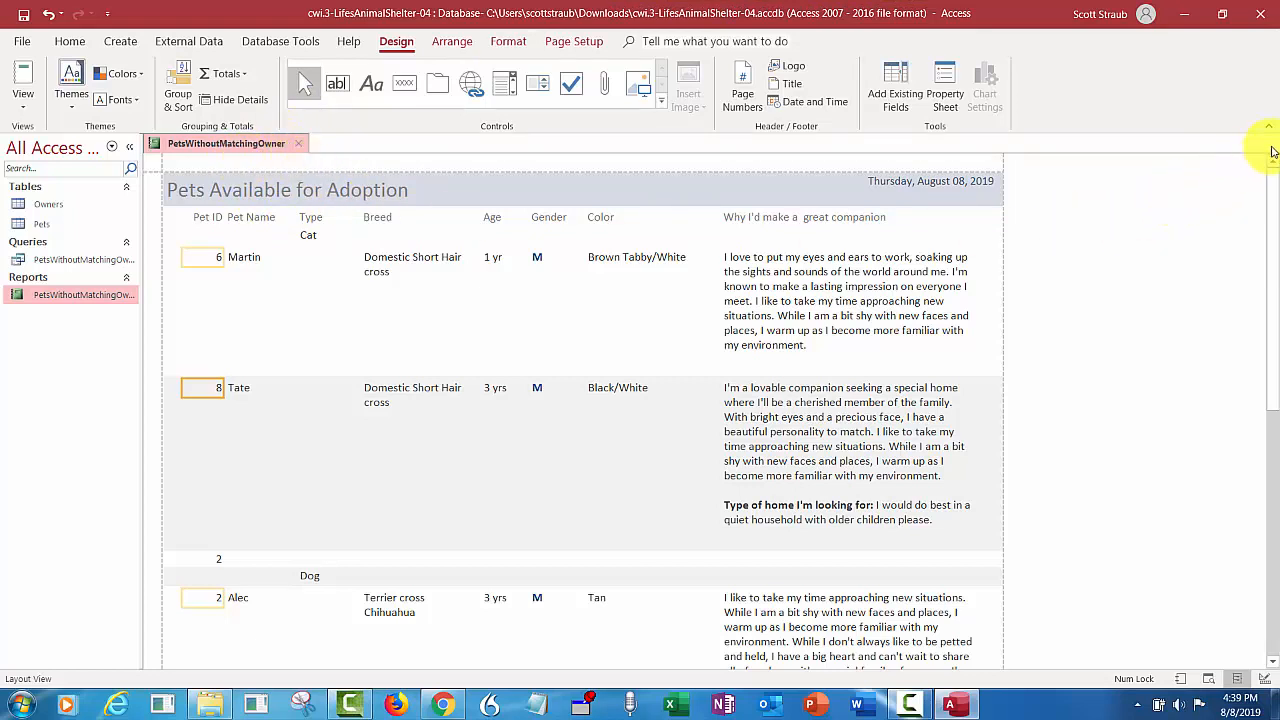
{"action": "left_click", "coordinate": [296, 147]}
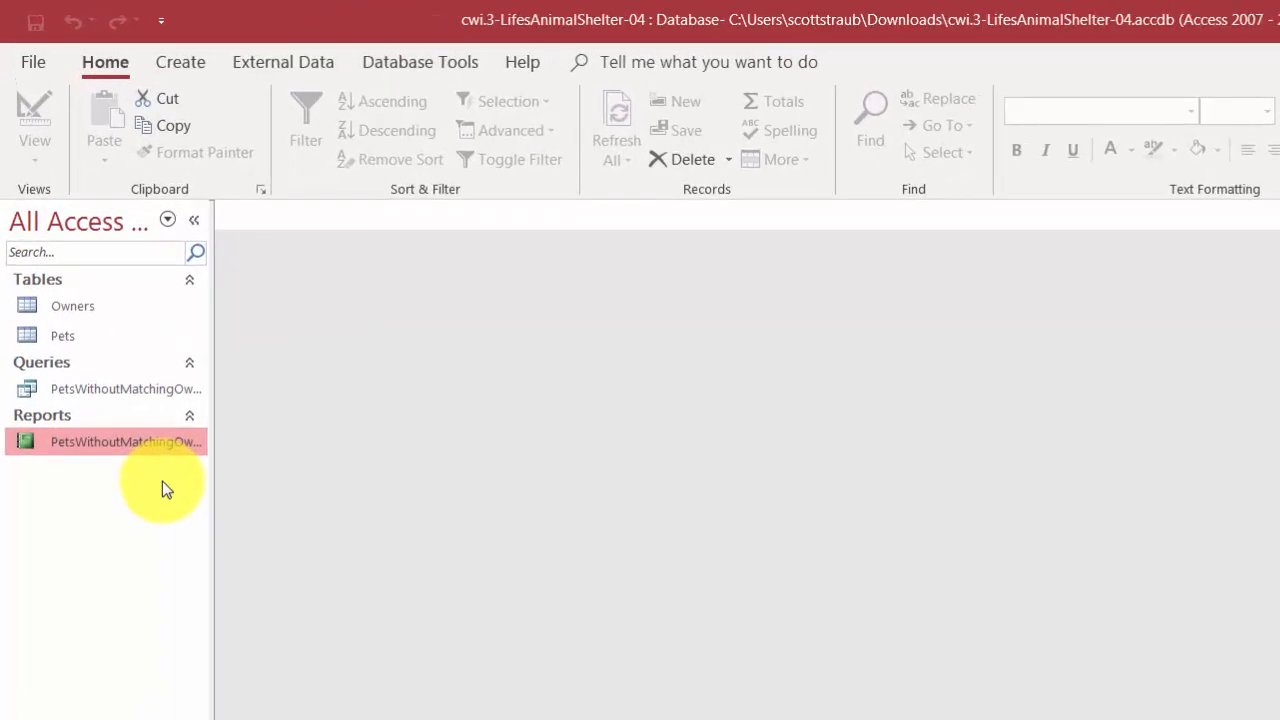
- Create a split form based on the Owners table
{"action": "left_click", "coordinate": [80, 307]}
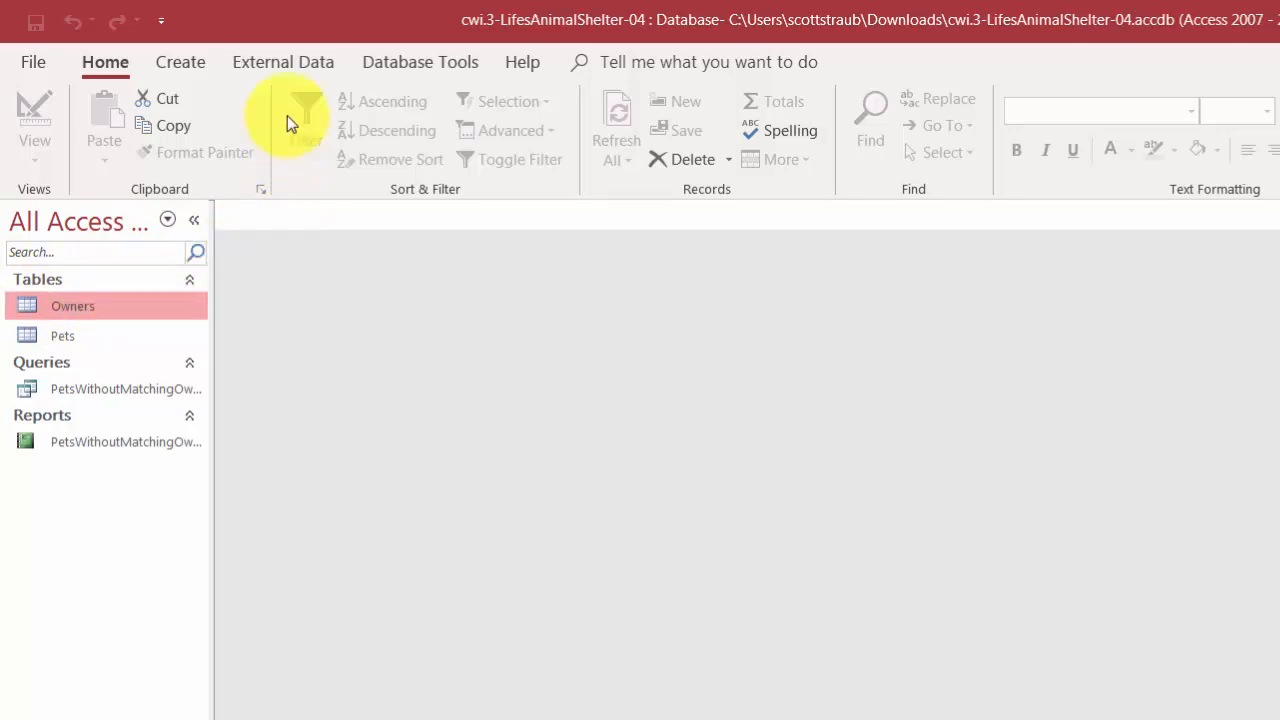
{"action": "left_click", "coordinate": [190, 64]}
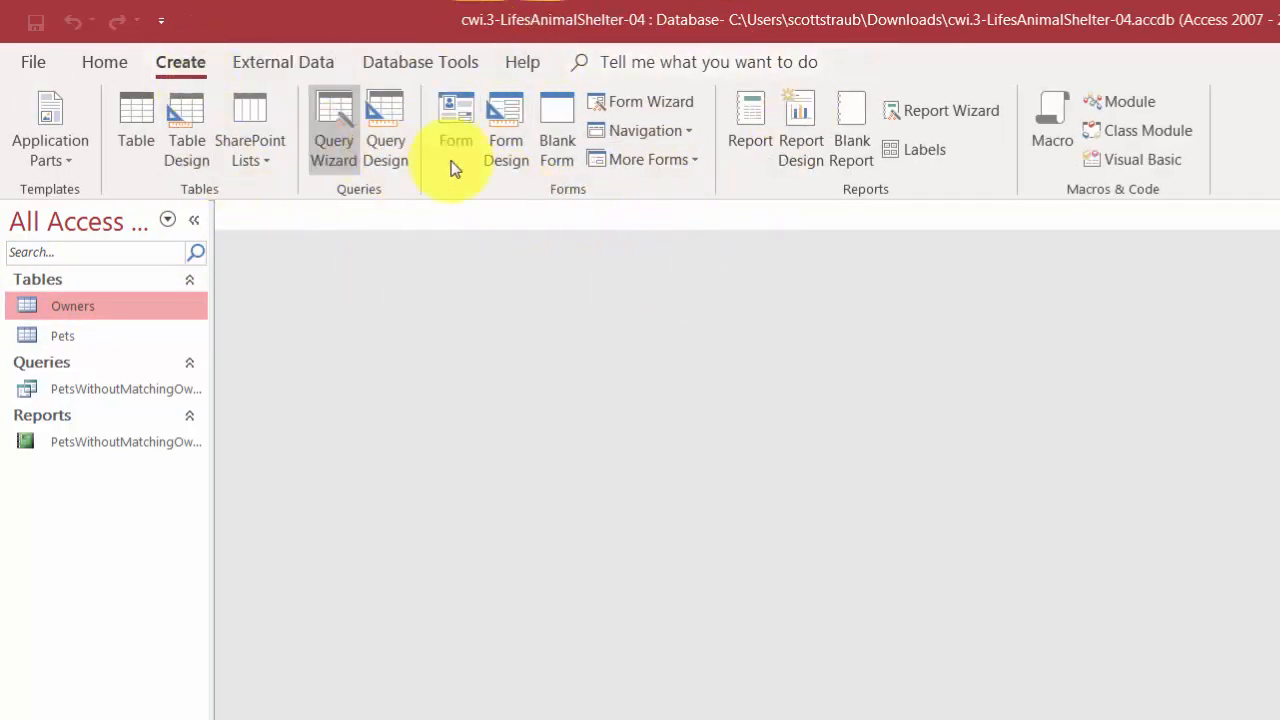
{"action": "left_click", "coordinate": [696, 168]}
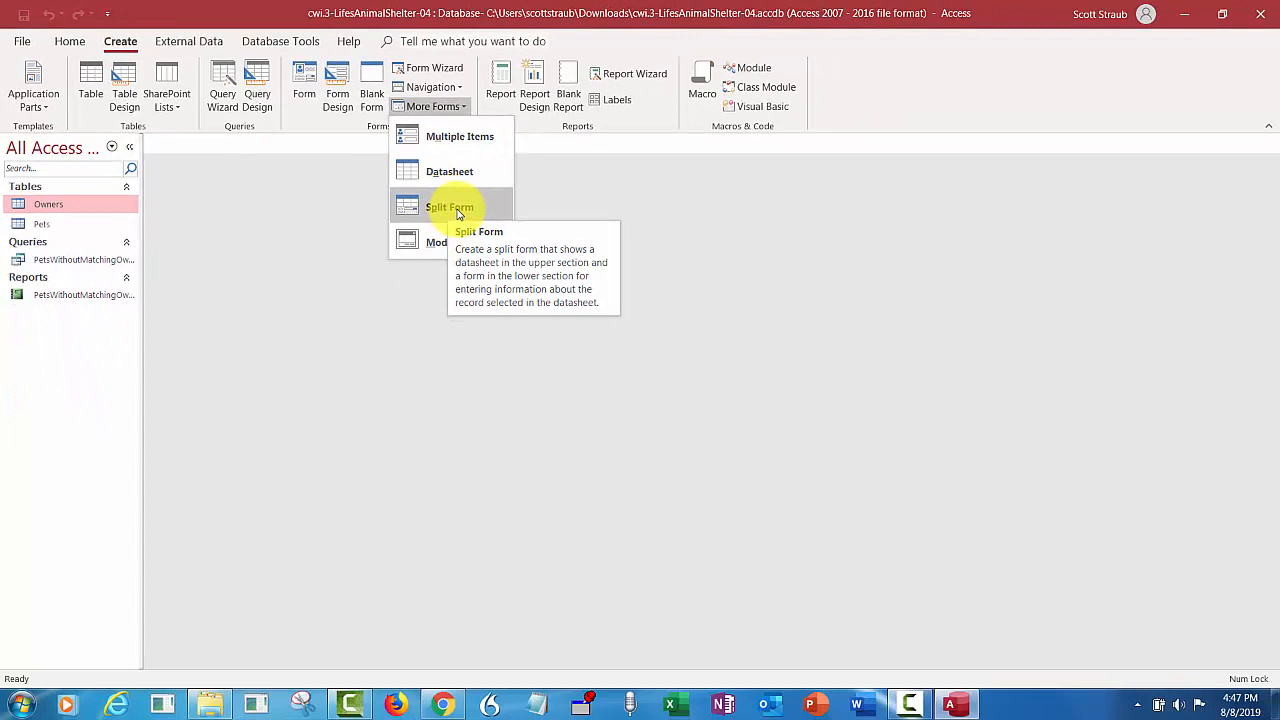
{"action": "left_click", "coordinate": [458, 210]}
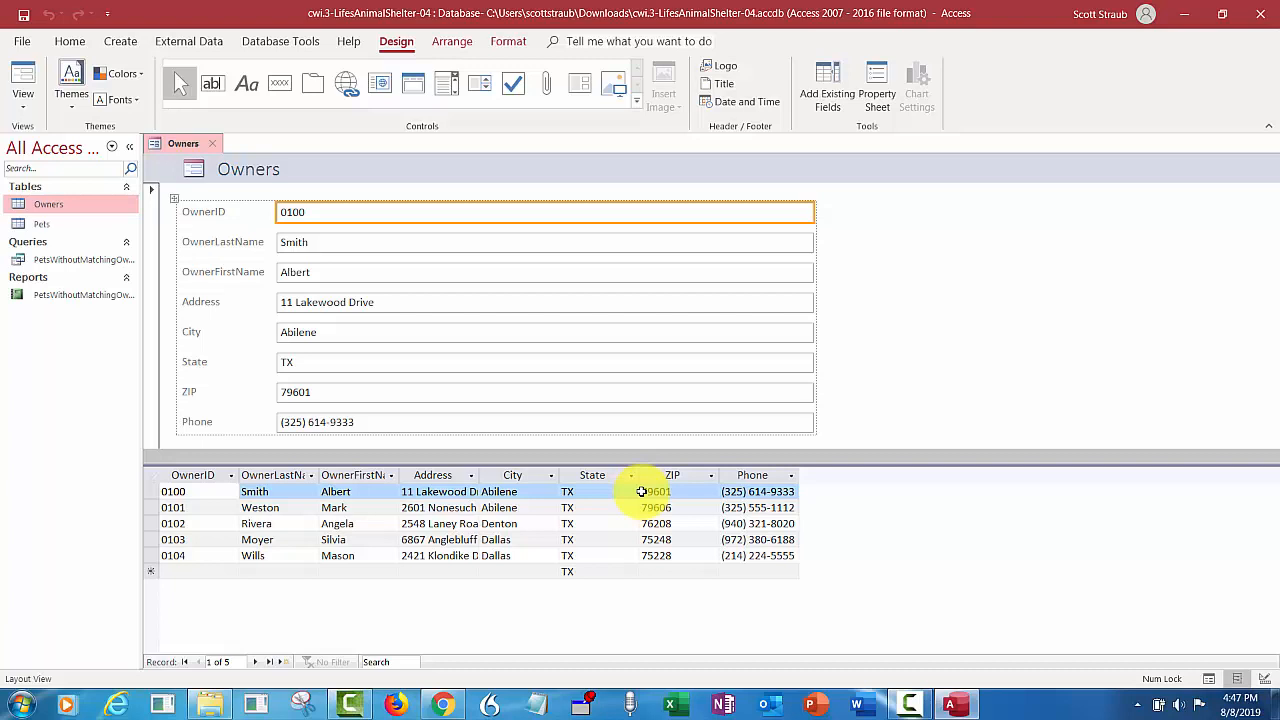
- Set the control padding of the form's entire layout to Medium and save the form as Owners
{"action": "left_click", "coordinate": [463, 45]}
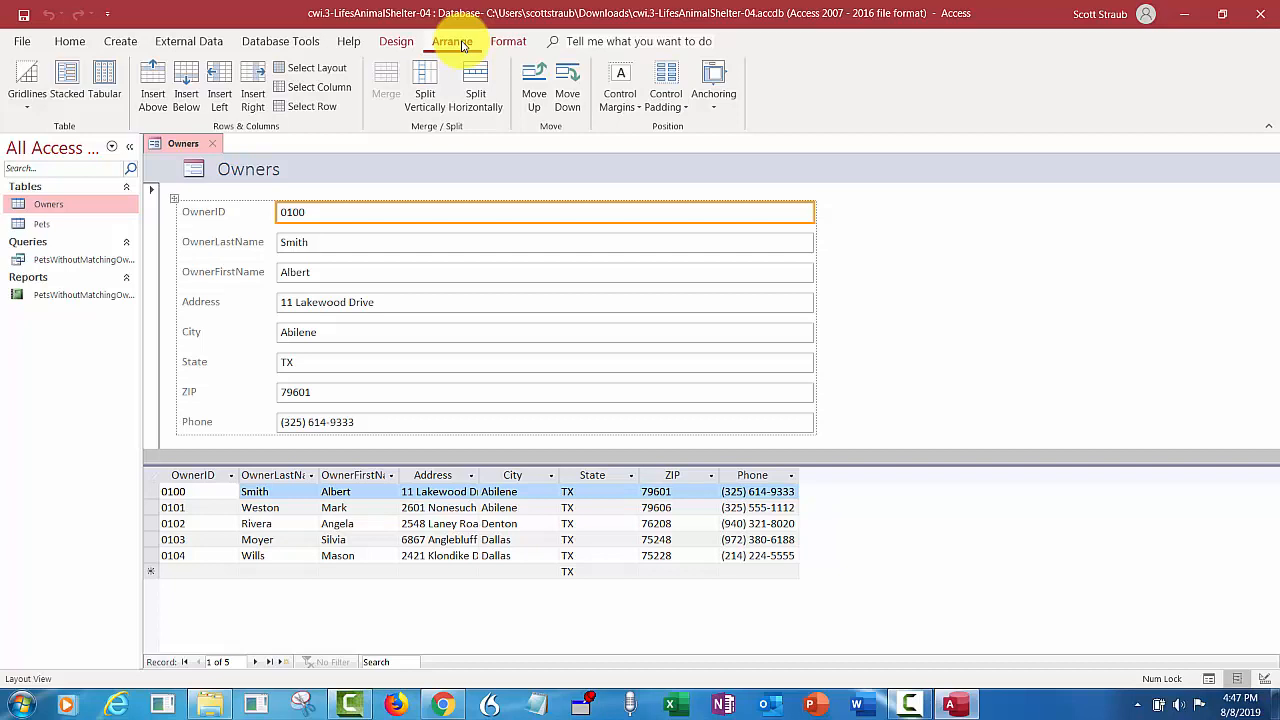
{"action": "left_click", "coordinate": [308, 68]}
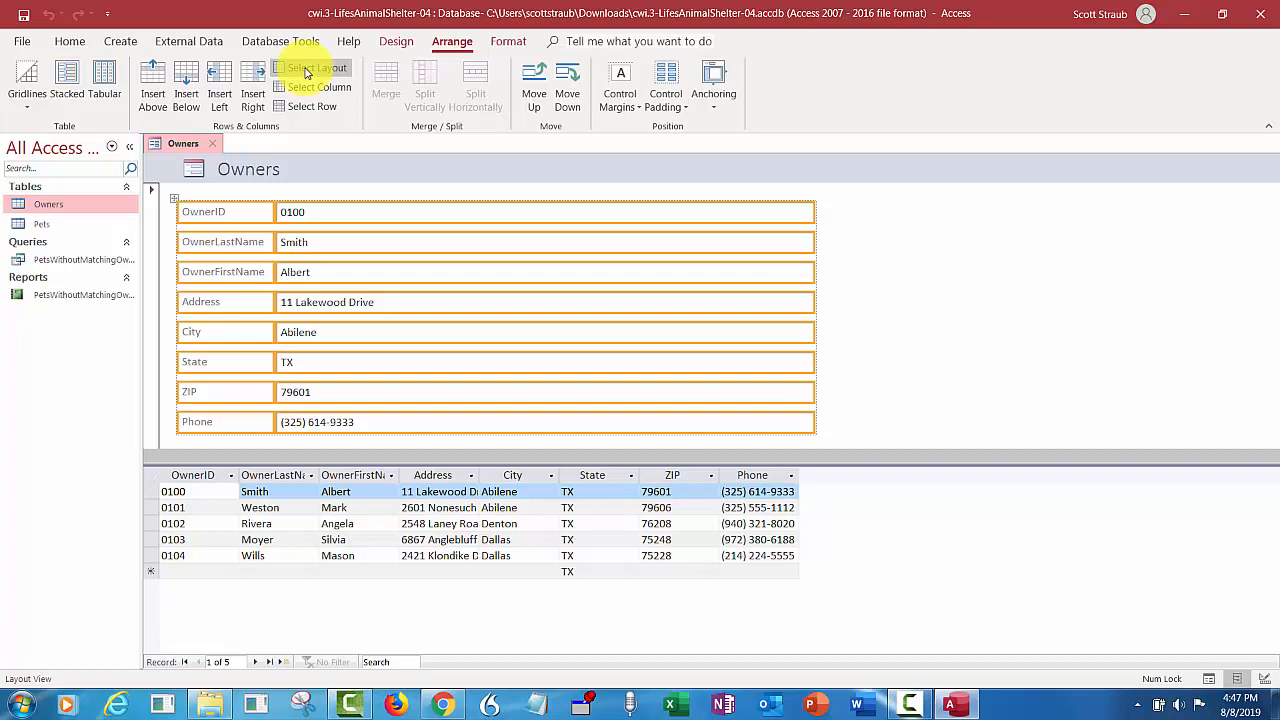
{"action": "left_click", "coordinate": [679, 104]}
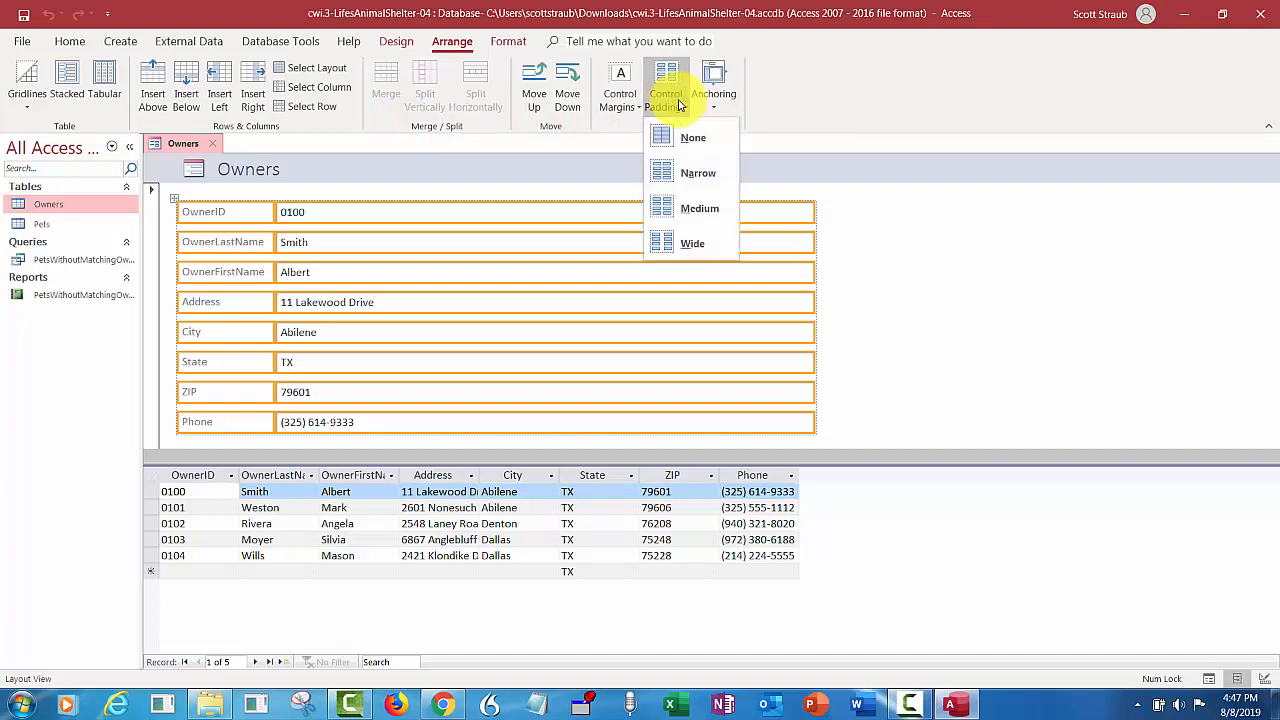
{"action": "left_click", "coordinate": [681, 210]}
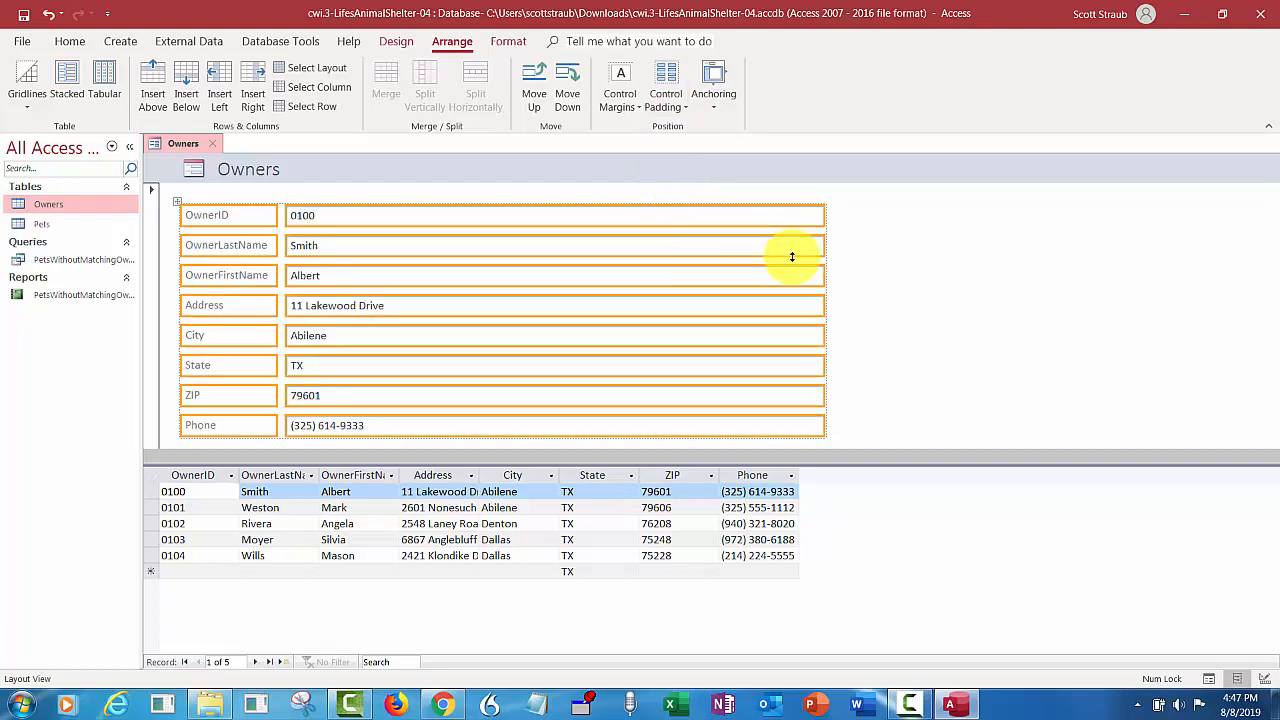
{"action": "left_click", "coordinate": [880, 298]}
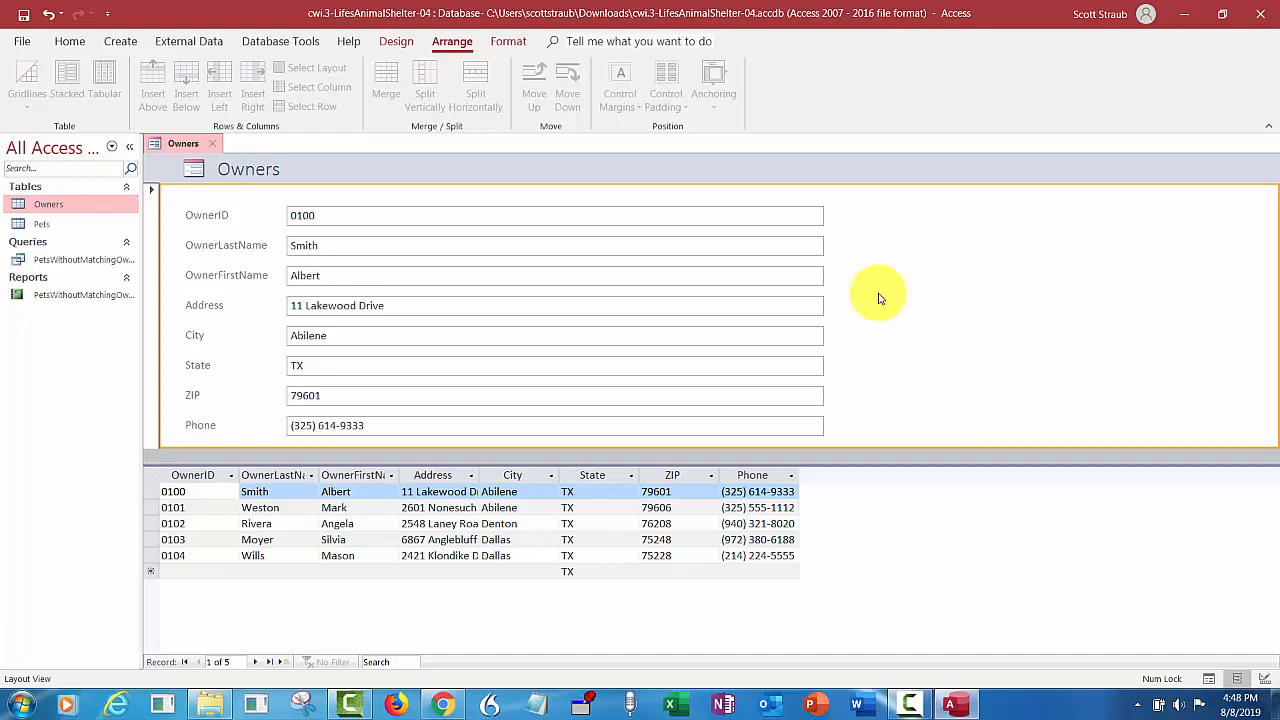
{"action": "left_click", "coordinate": [26, 15]}
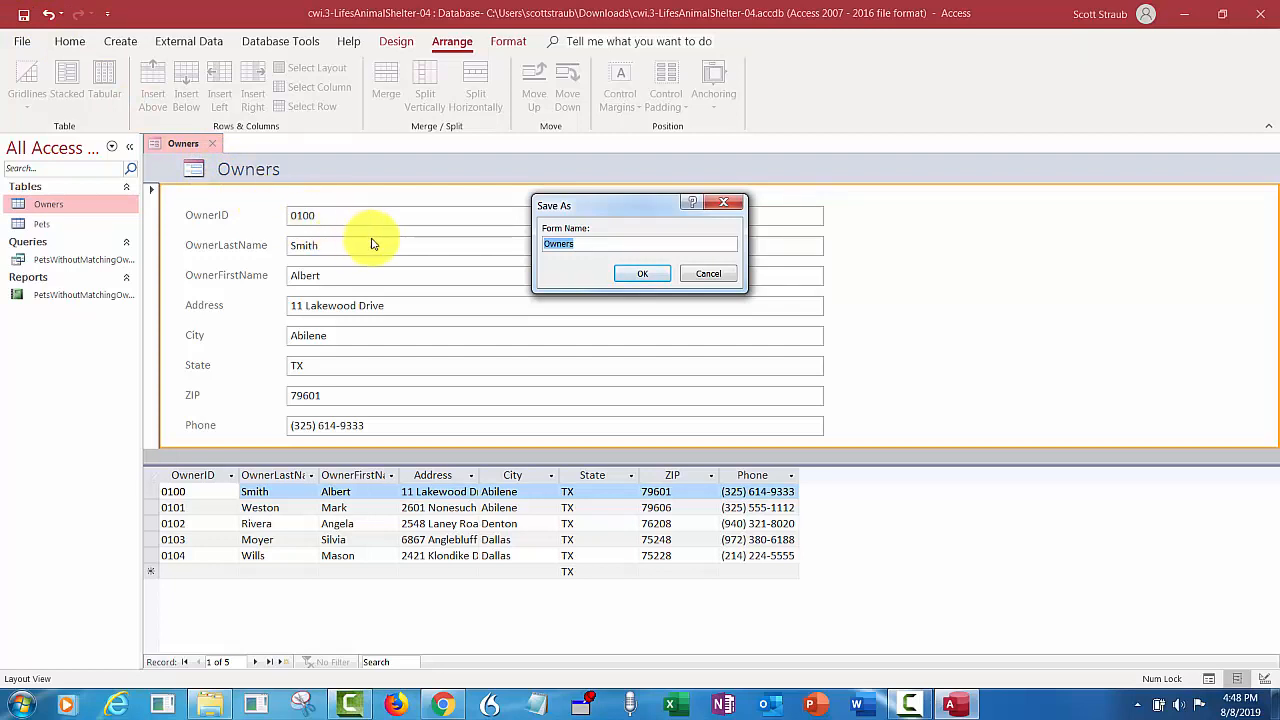
{"action": "left_click", "coordinate": [640, 274]}
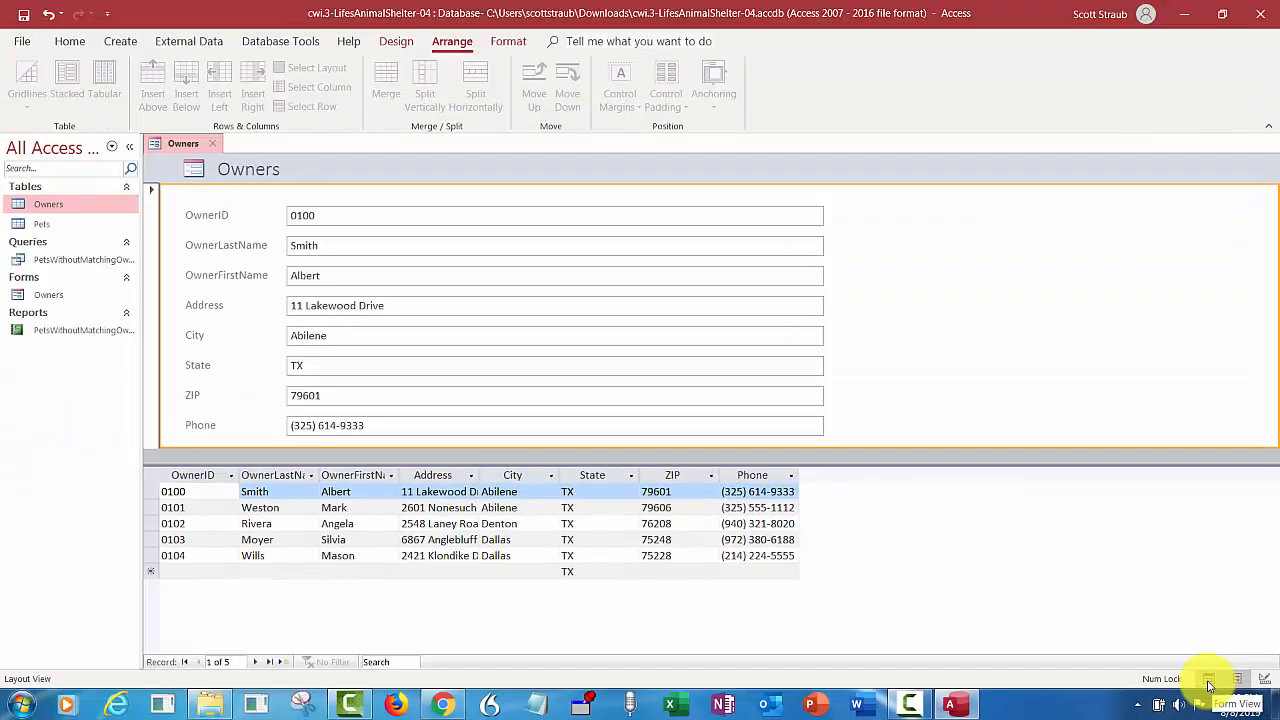
- Browse the owner records in Form View, return to the first record, move forward to the last one, and close the form
{"action": "left_click", "coordinate": [1209, 684]}
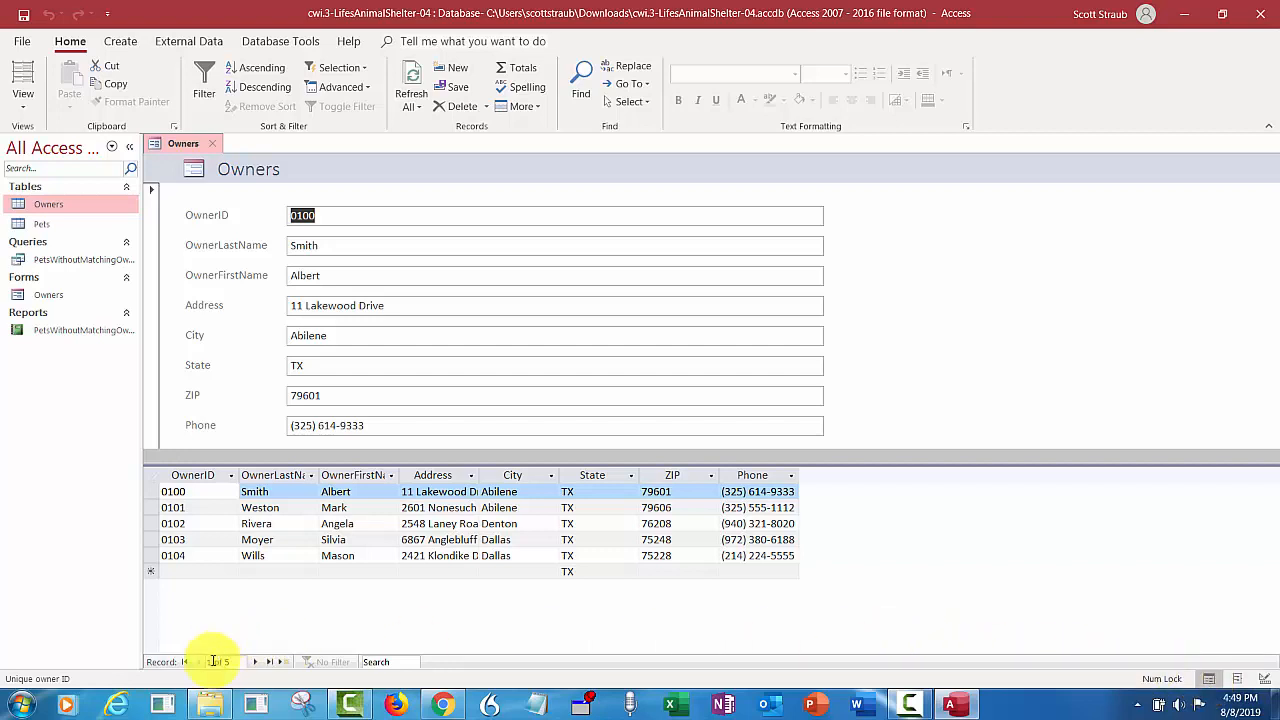
{"action": "left_click", "coordinate": [255, 662]}
{"action": "left_click", "coordinate": [255, 662]}
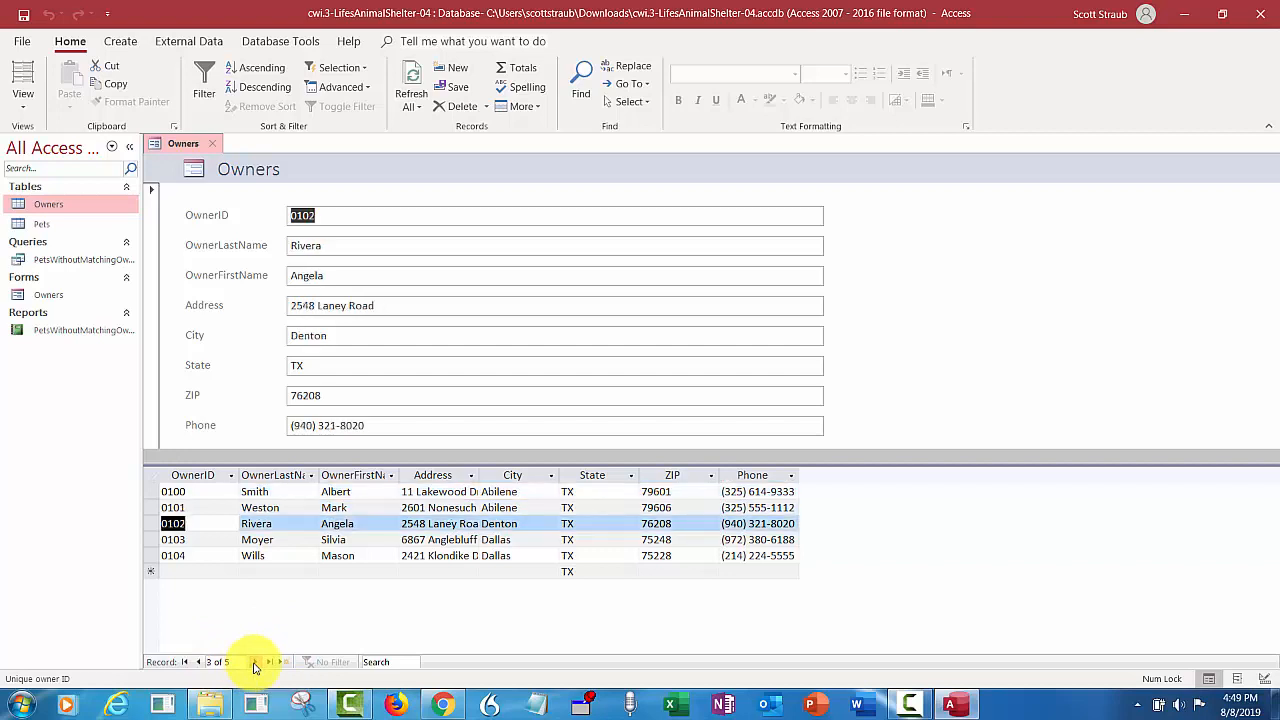
{"action": "left_click", "coordinate": [255, 662]}
{"action": "left_click", "coordinate": [255, 662]}
{"action": "left_click", "coordinate": [184, 662]}
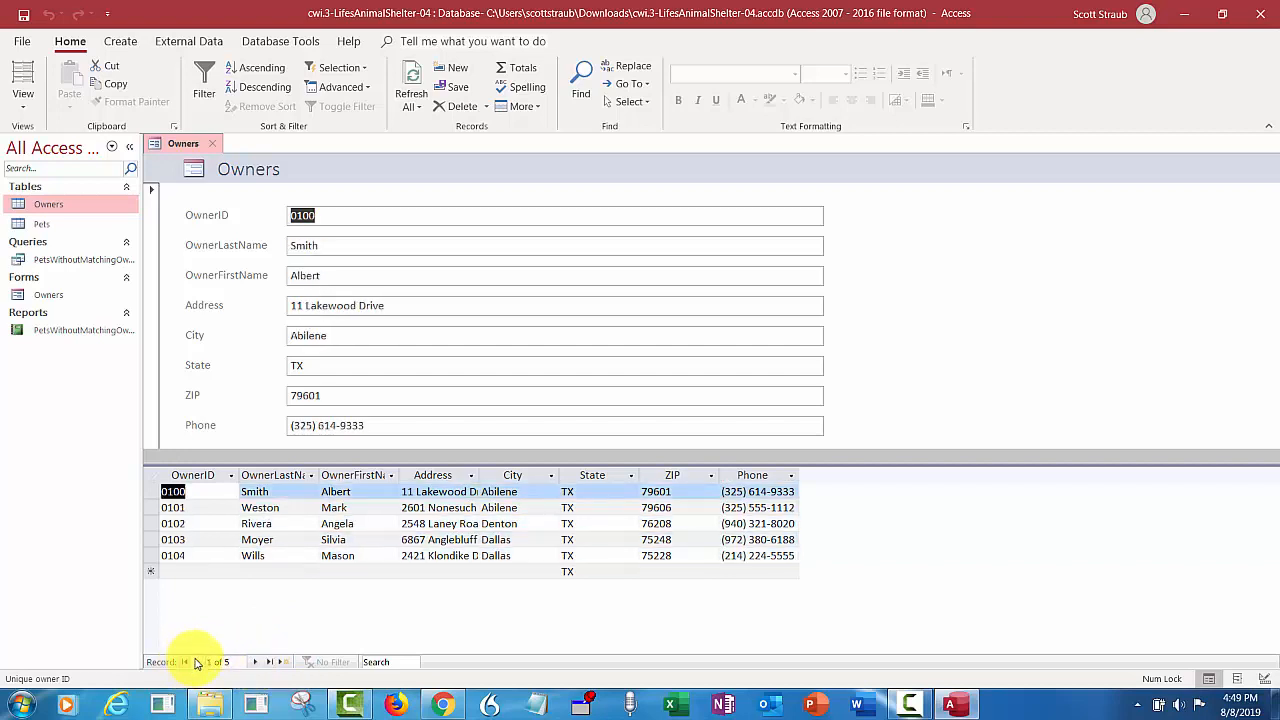
{"action": "left_click", "coordinate": [255, 662]}
{"action": "left_click", "coordinate": [255, 662]}
{"action": "left_click", "coordinate": [255, 662]}
{"action": "left_click", "coordinate": [255, 662]}
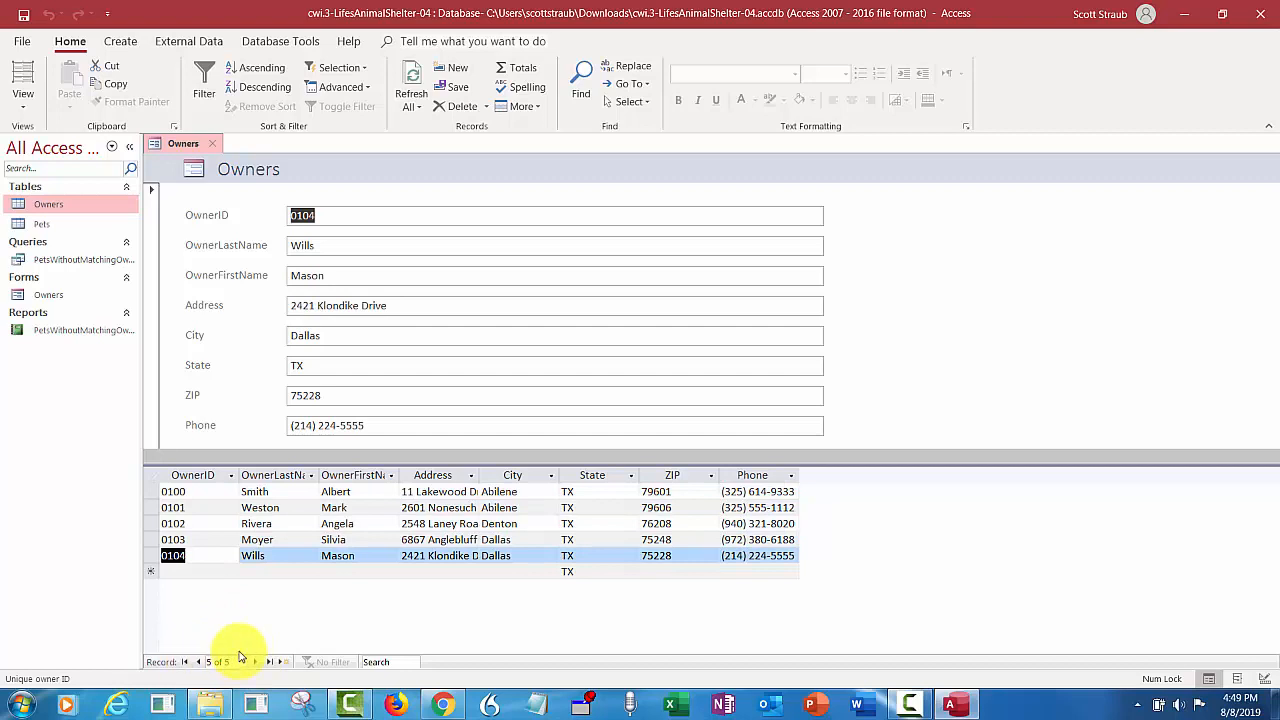
{"action": "left_click", "coordinate": [215, 146]}
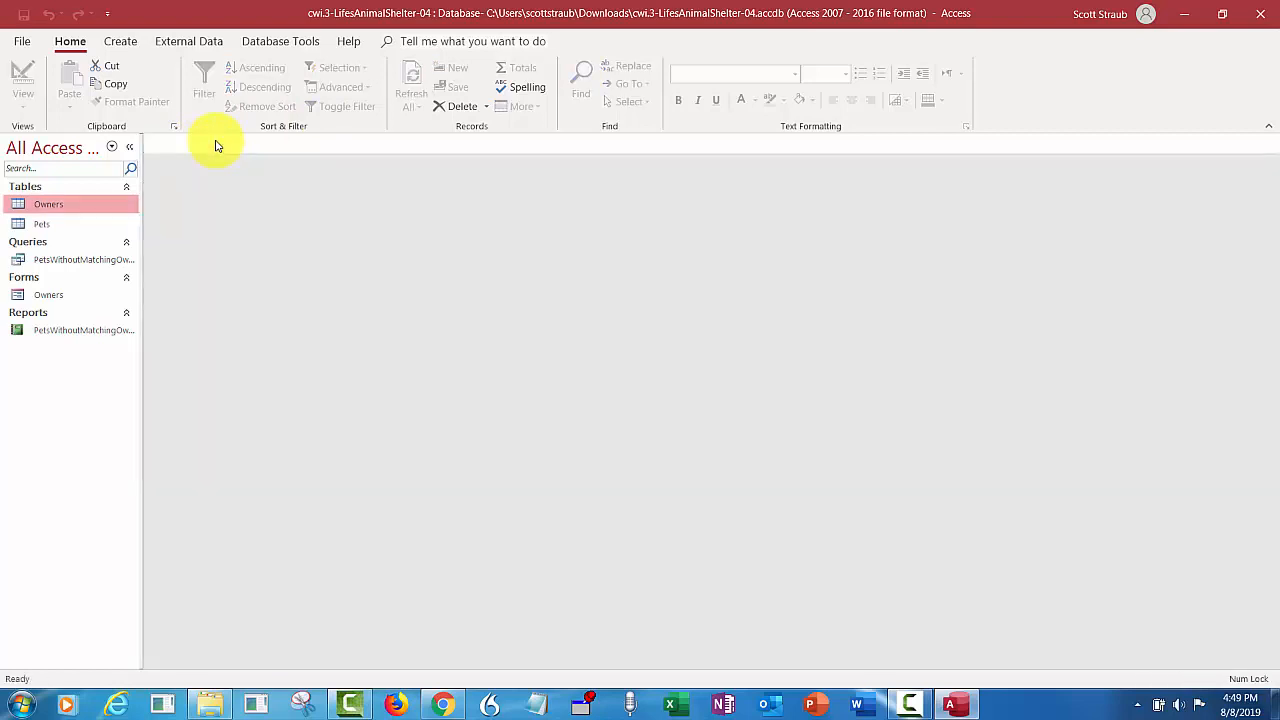